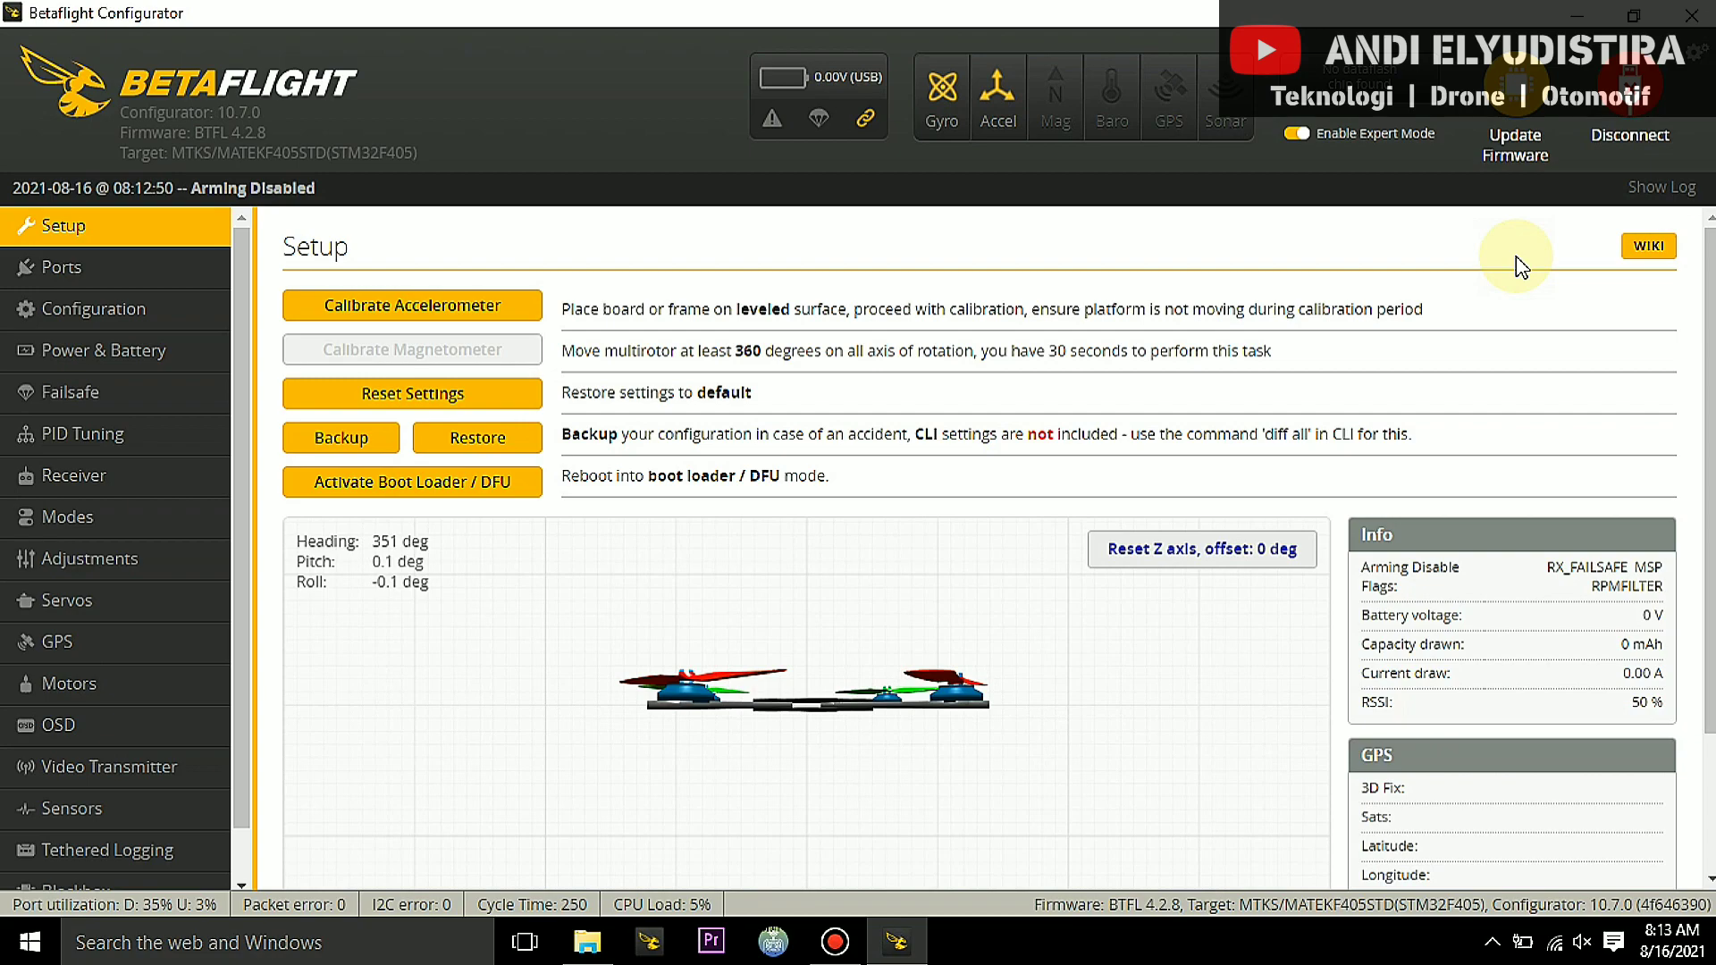
# Check the serial port assignments, and examine the failsafe switch and Stage 2 failsafe procedure options.
pyautogui.click(125, 268)
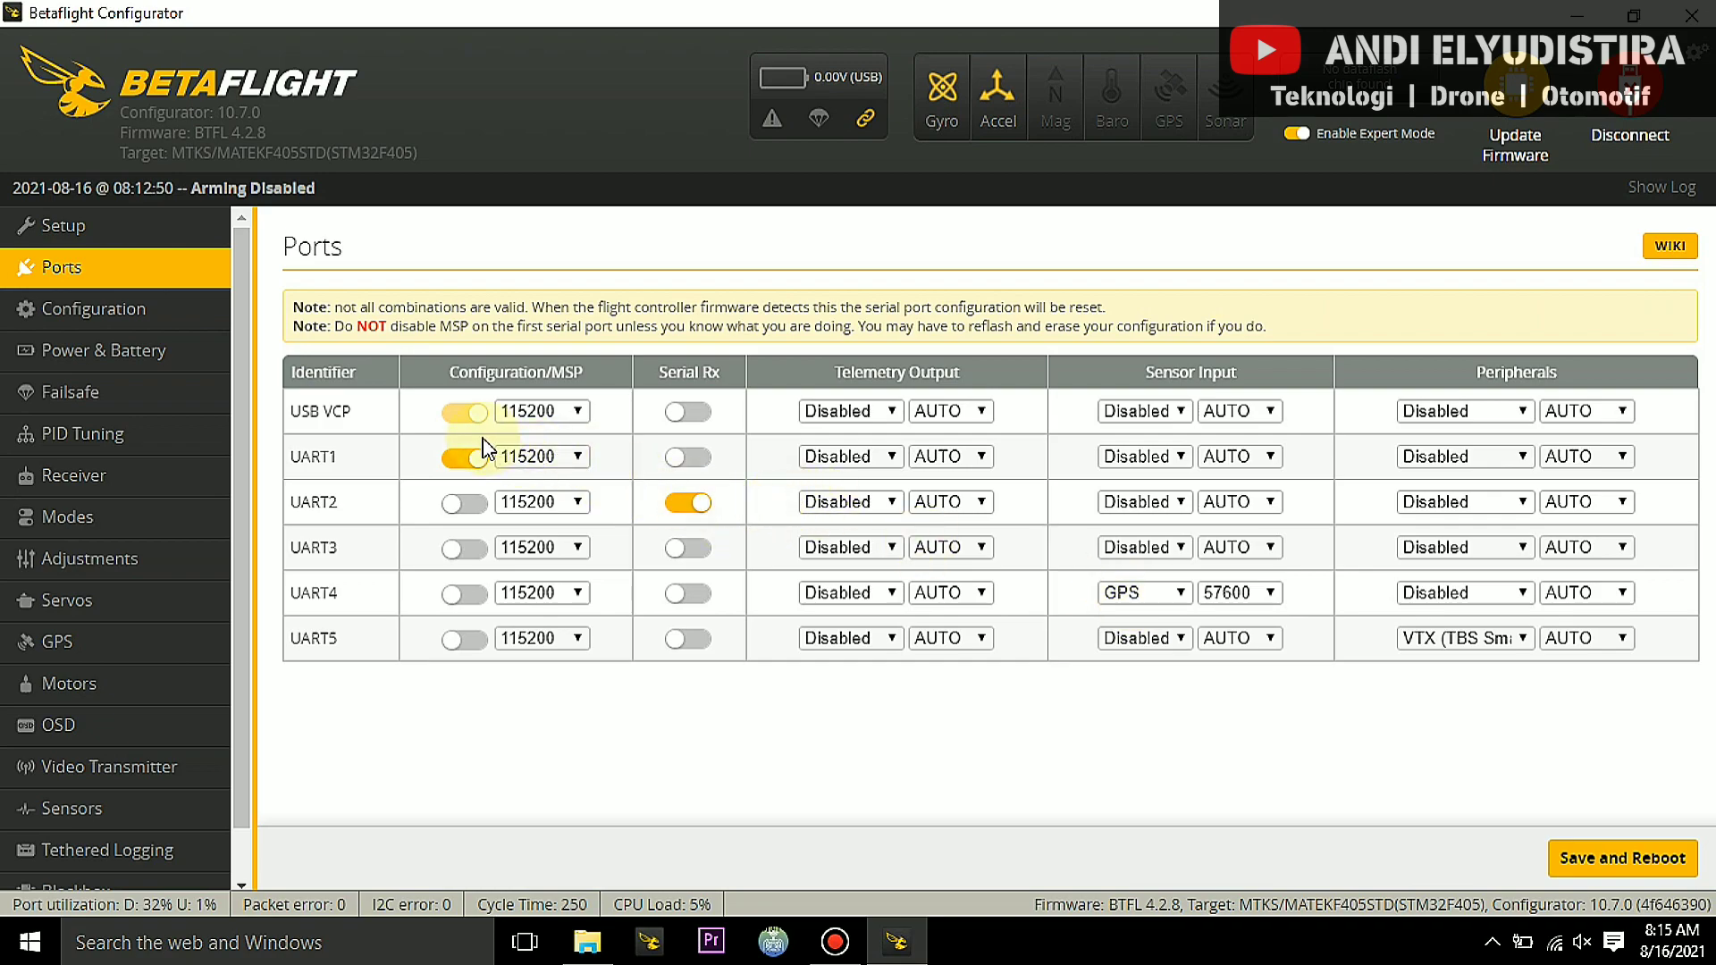
pyautogui.click(130, 398)
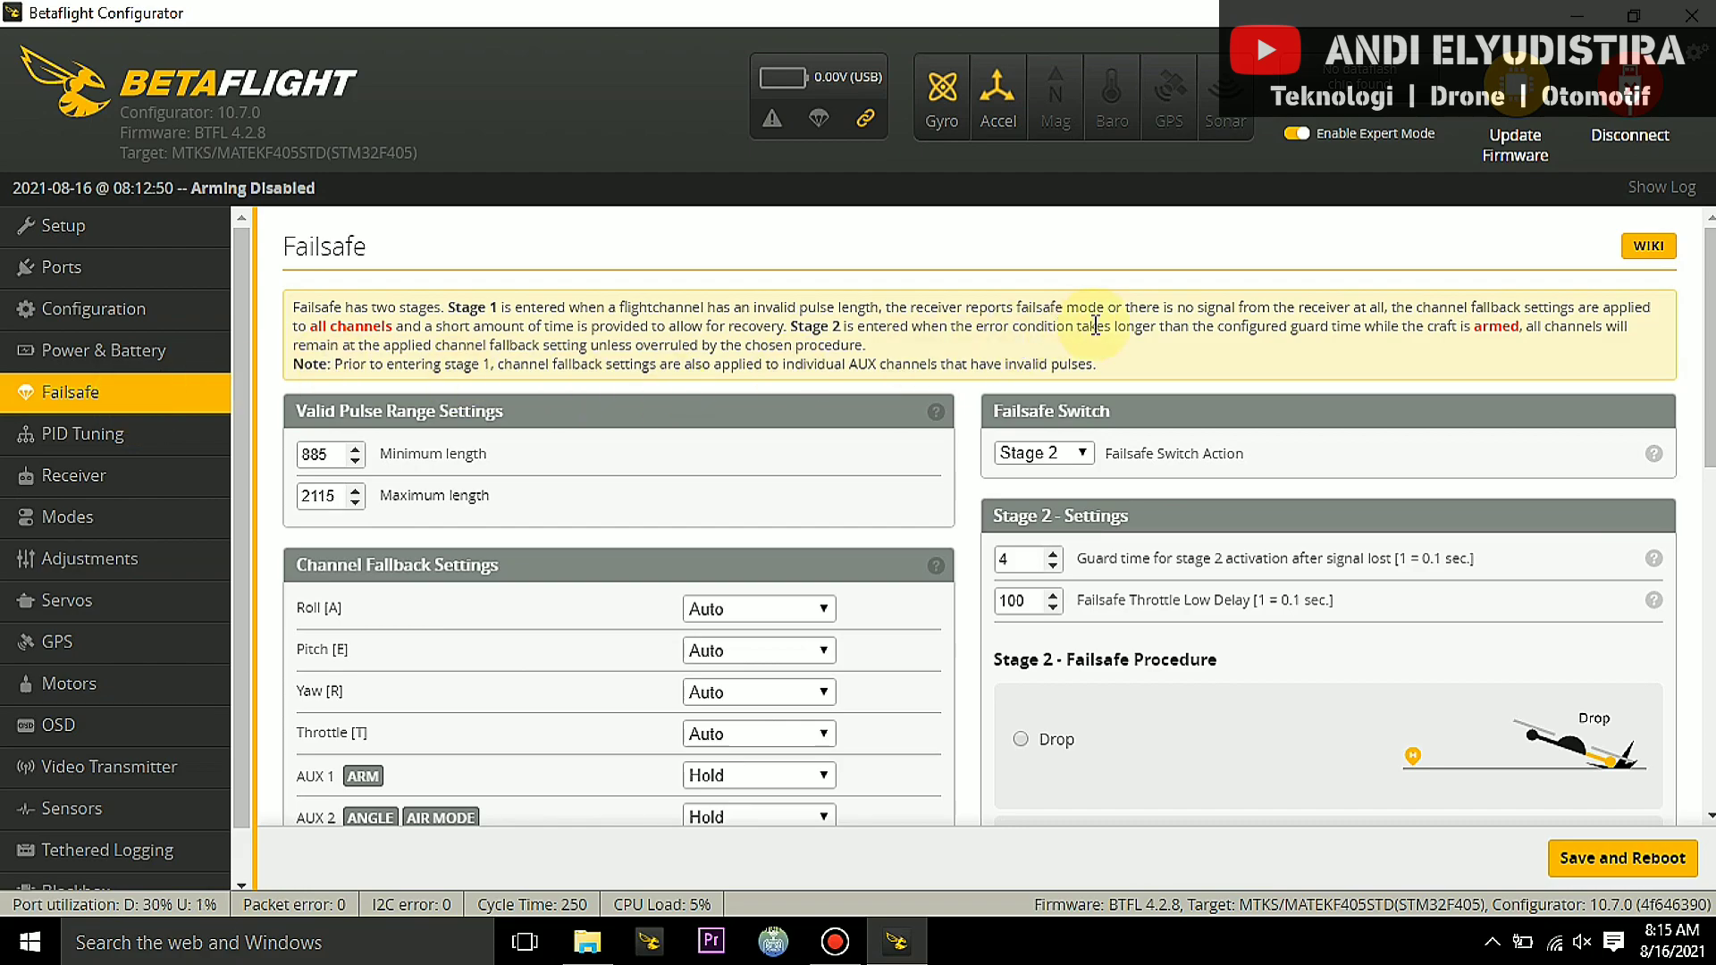
pyautogui.scroll(-1, 1271, 417)
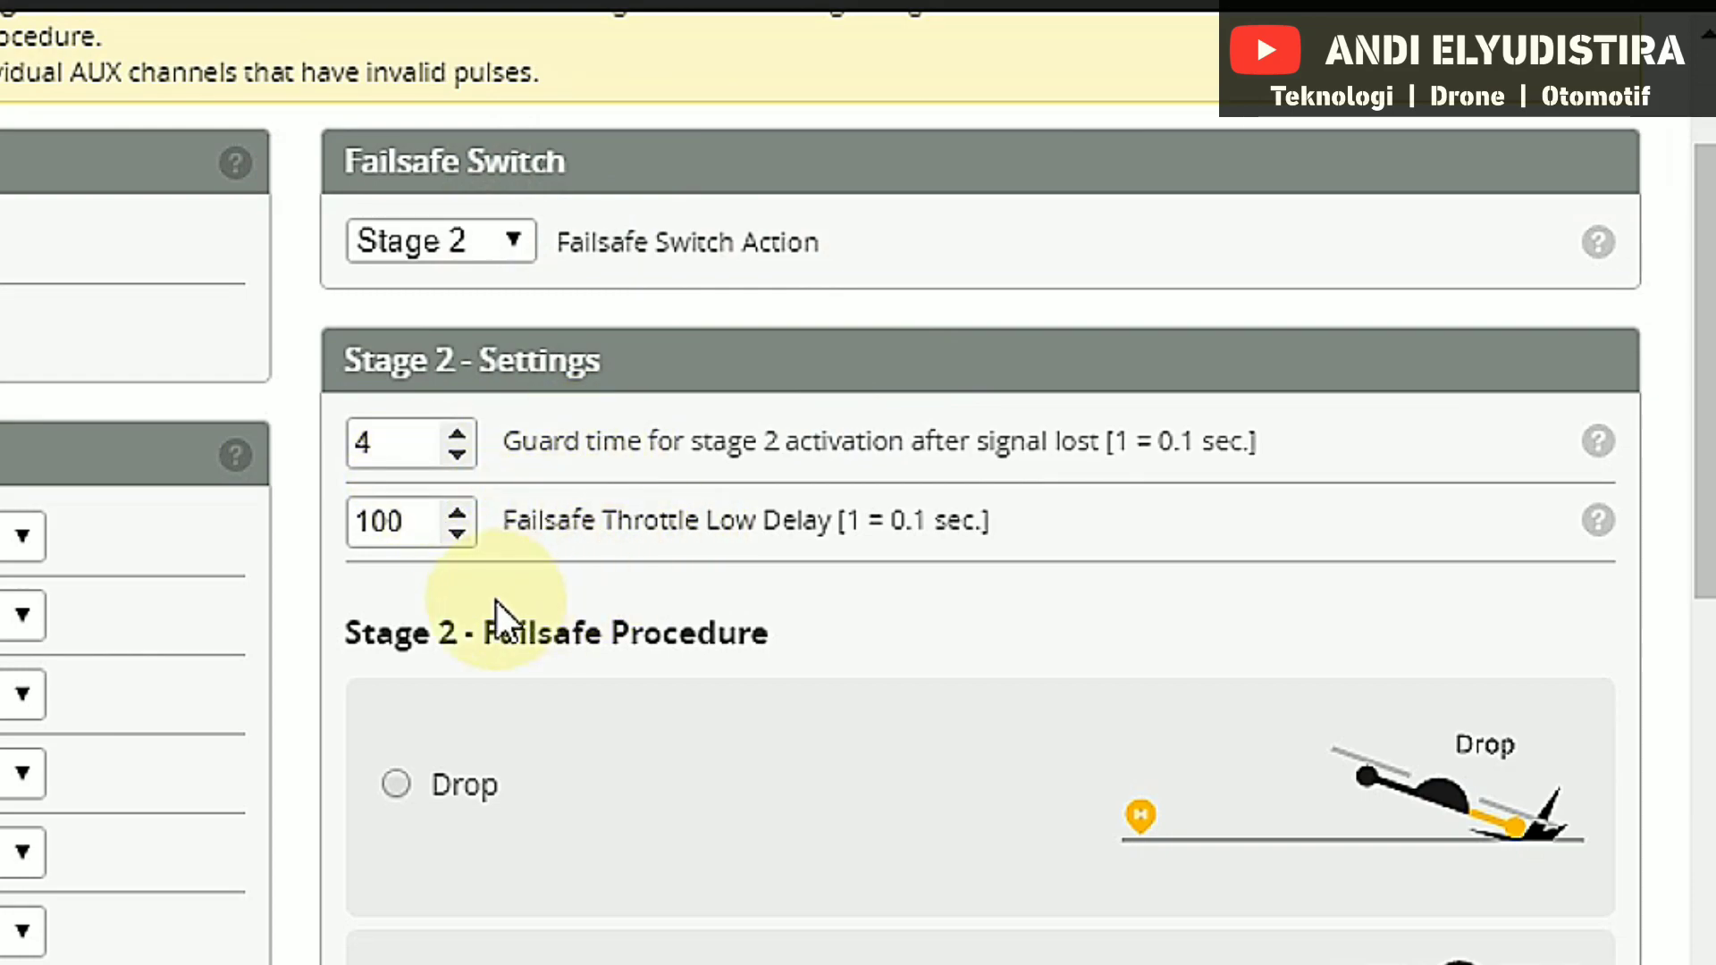
pyautogui.scroll(-3, 633, 733)
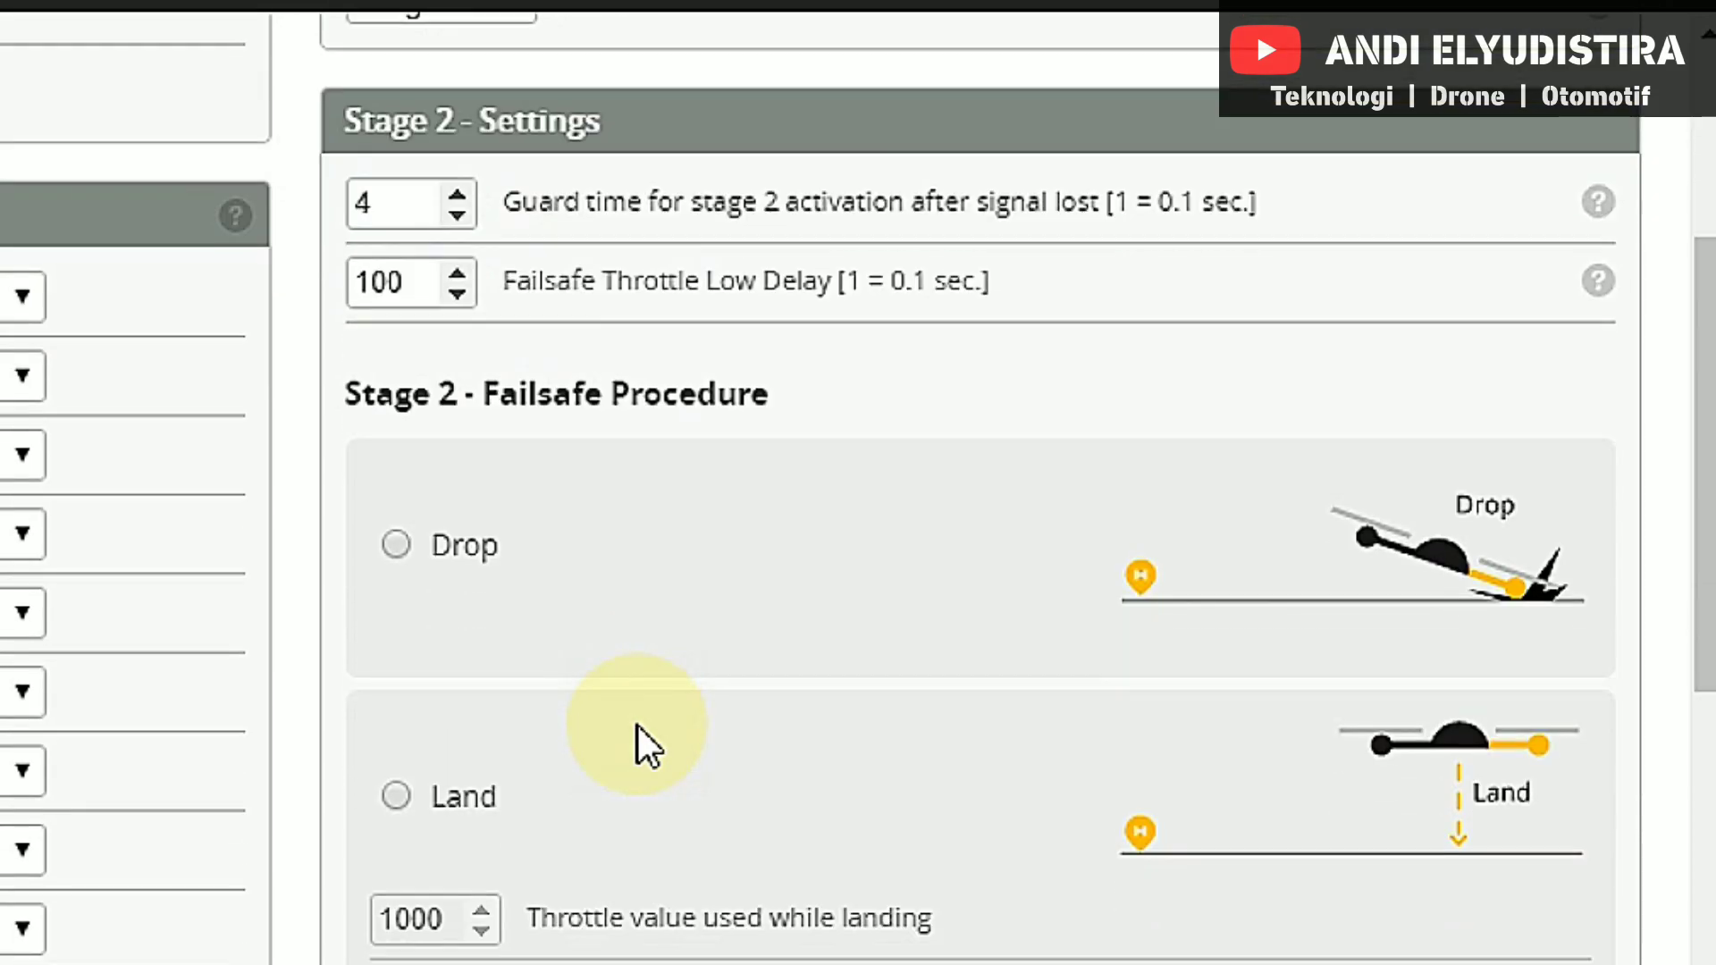
pyautogui.scroll(-3, 689, 505)
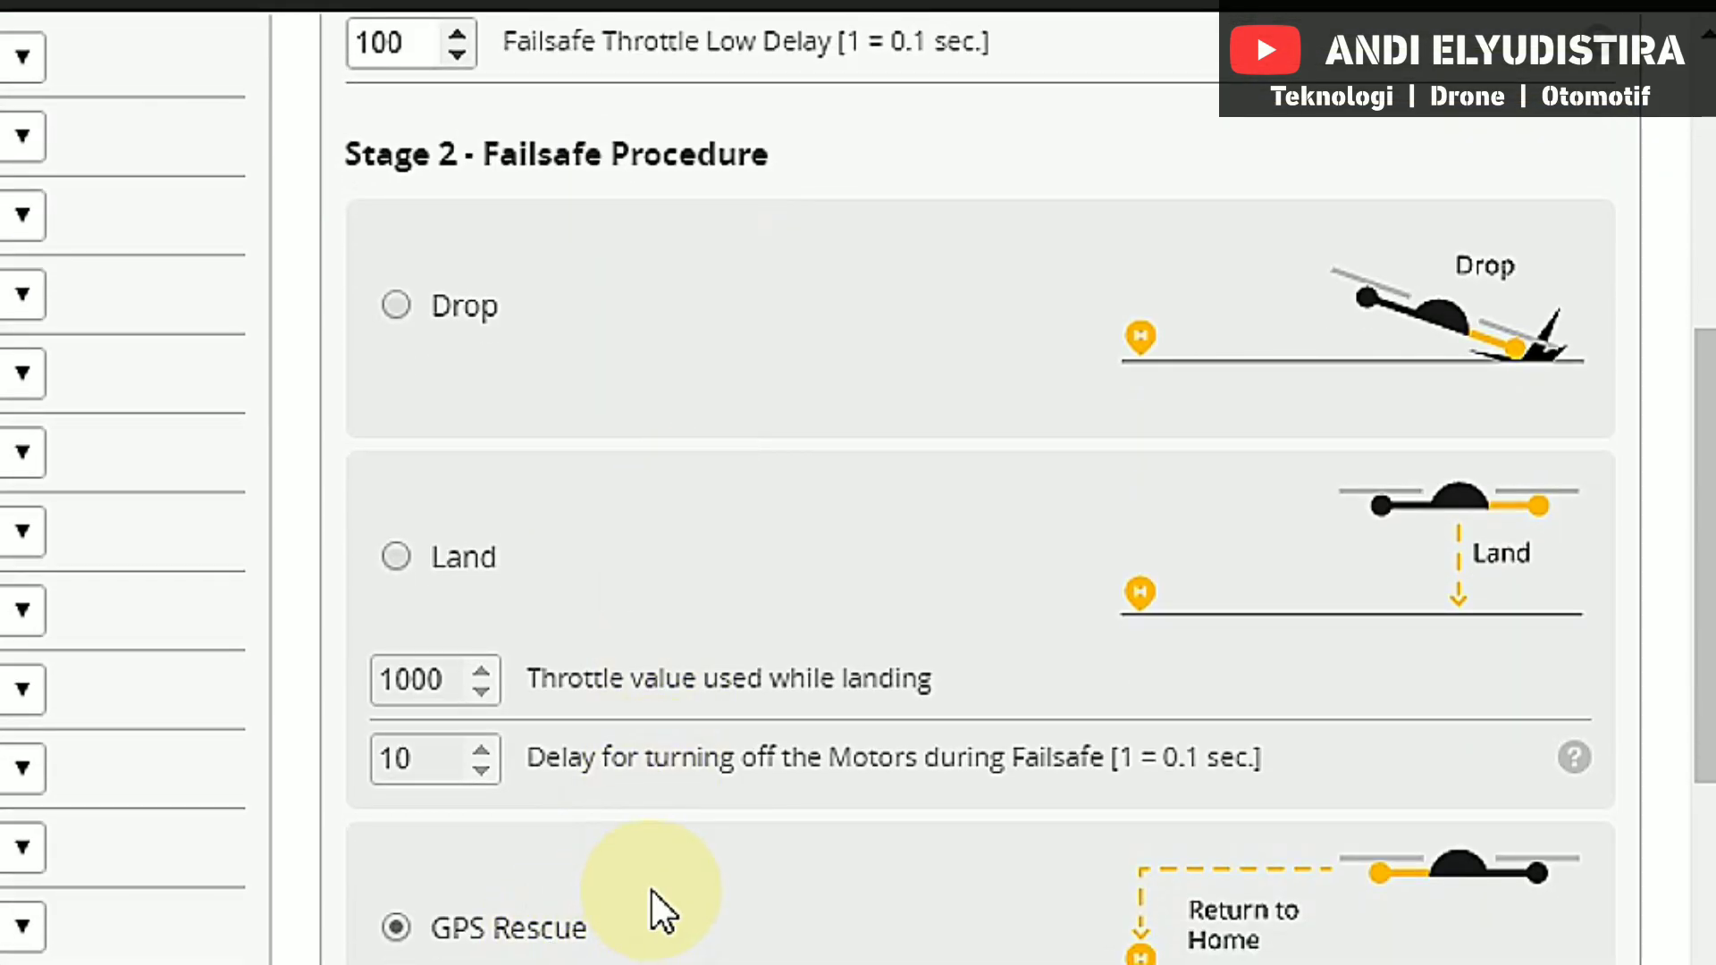
# Examine the GPS Rescue parameters, from angle, altitude, distance and speed through the throttle limits to minimum satellites.
pyautogui.scroll(-9, 652, 890)
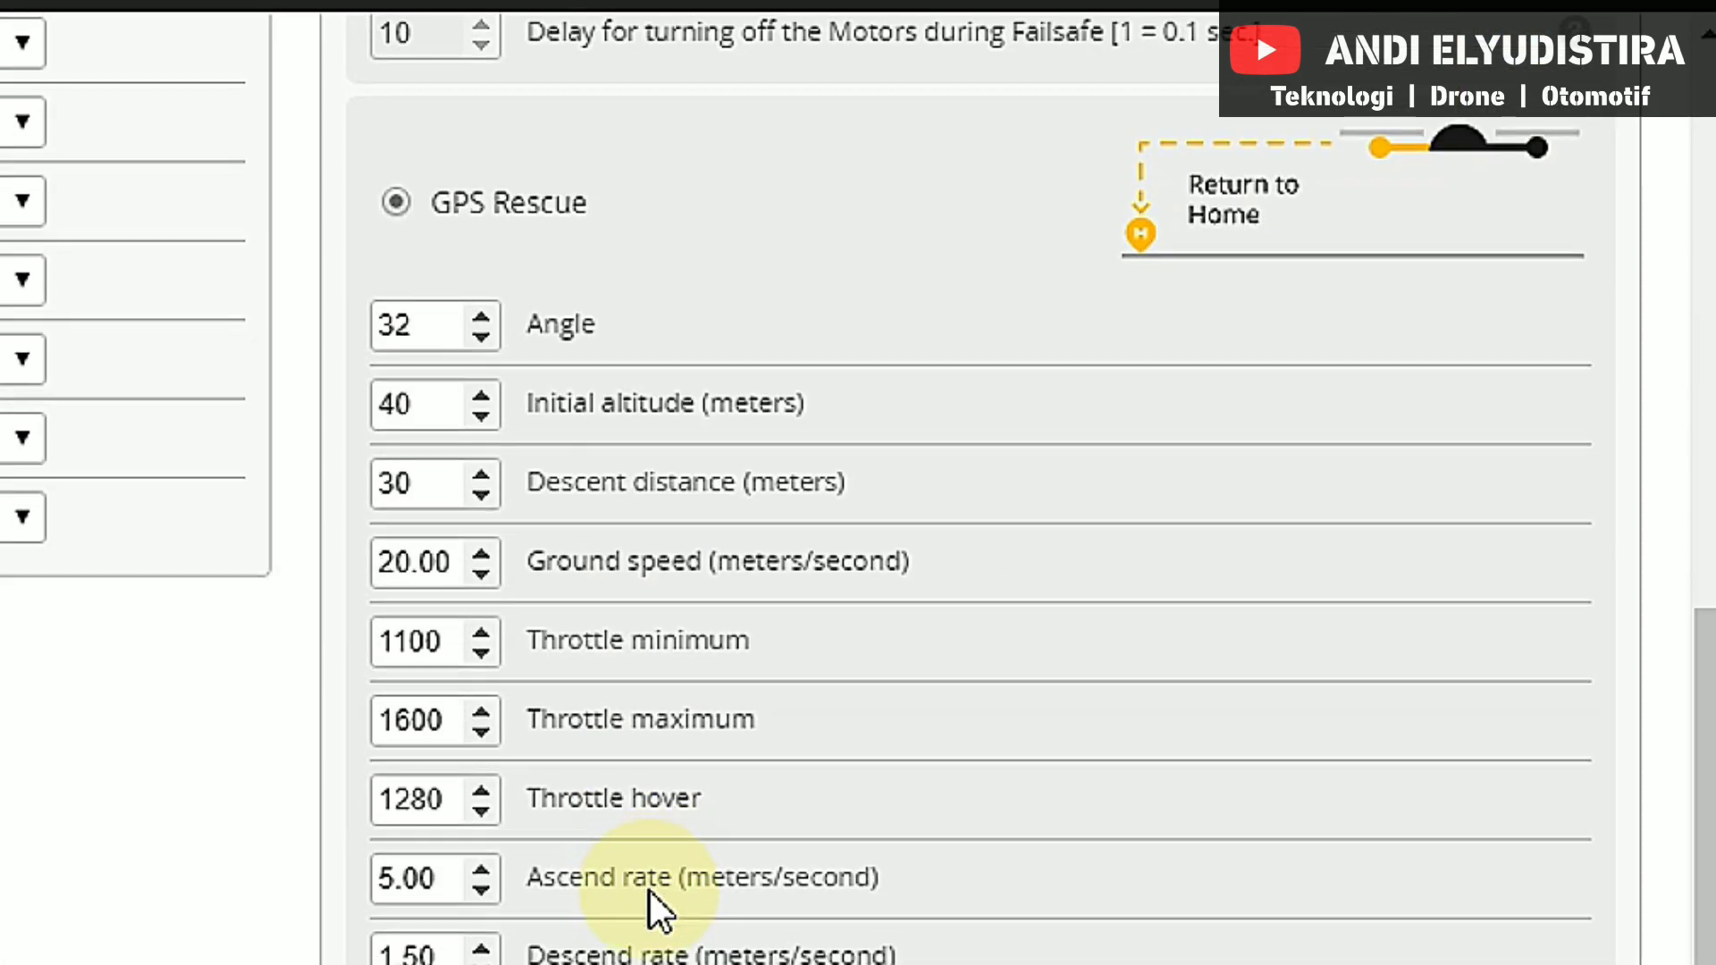
pyautogui.scroll(-3, 657, 907)
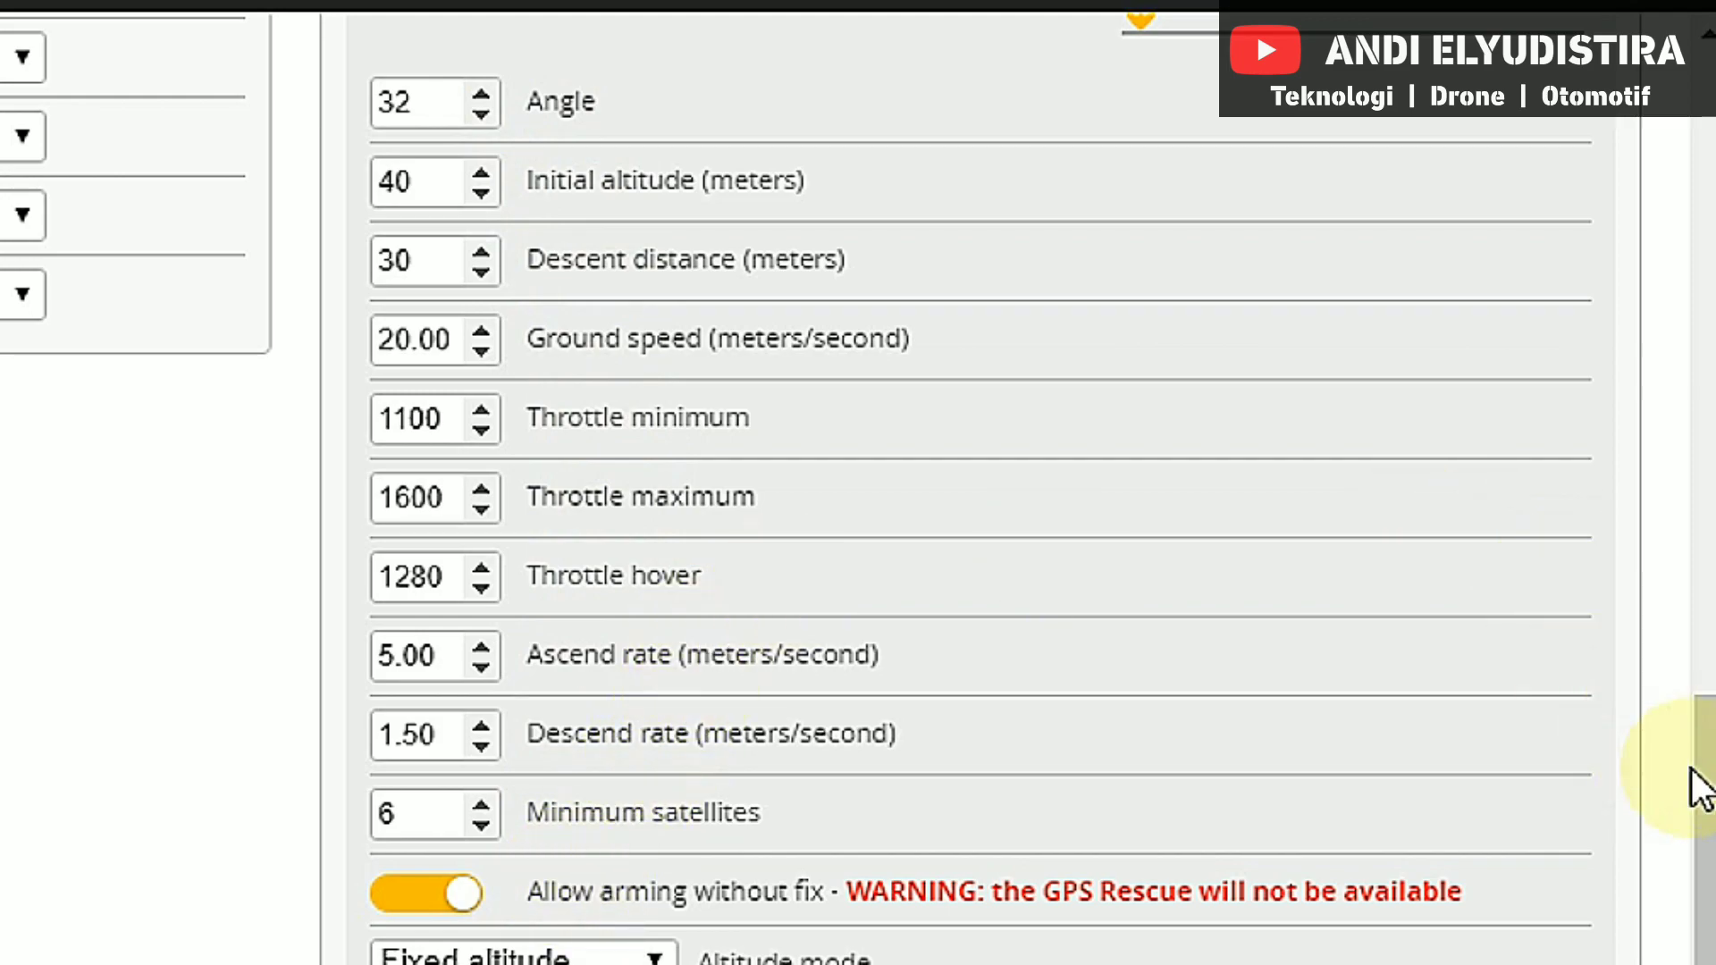
pyautogui.scroll(1, 1698, 787)
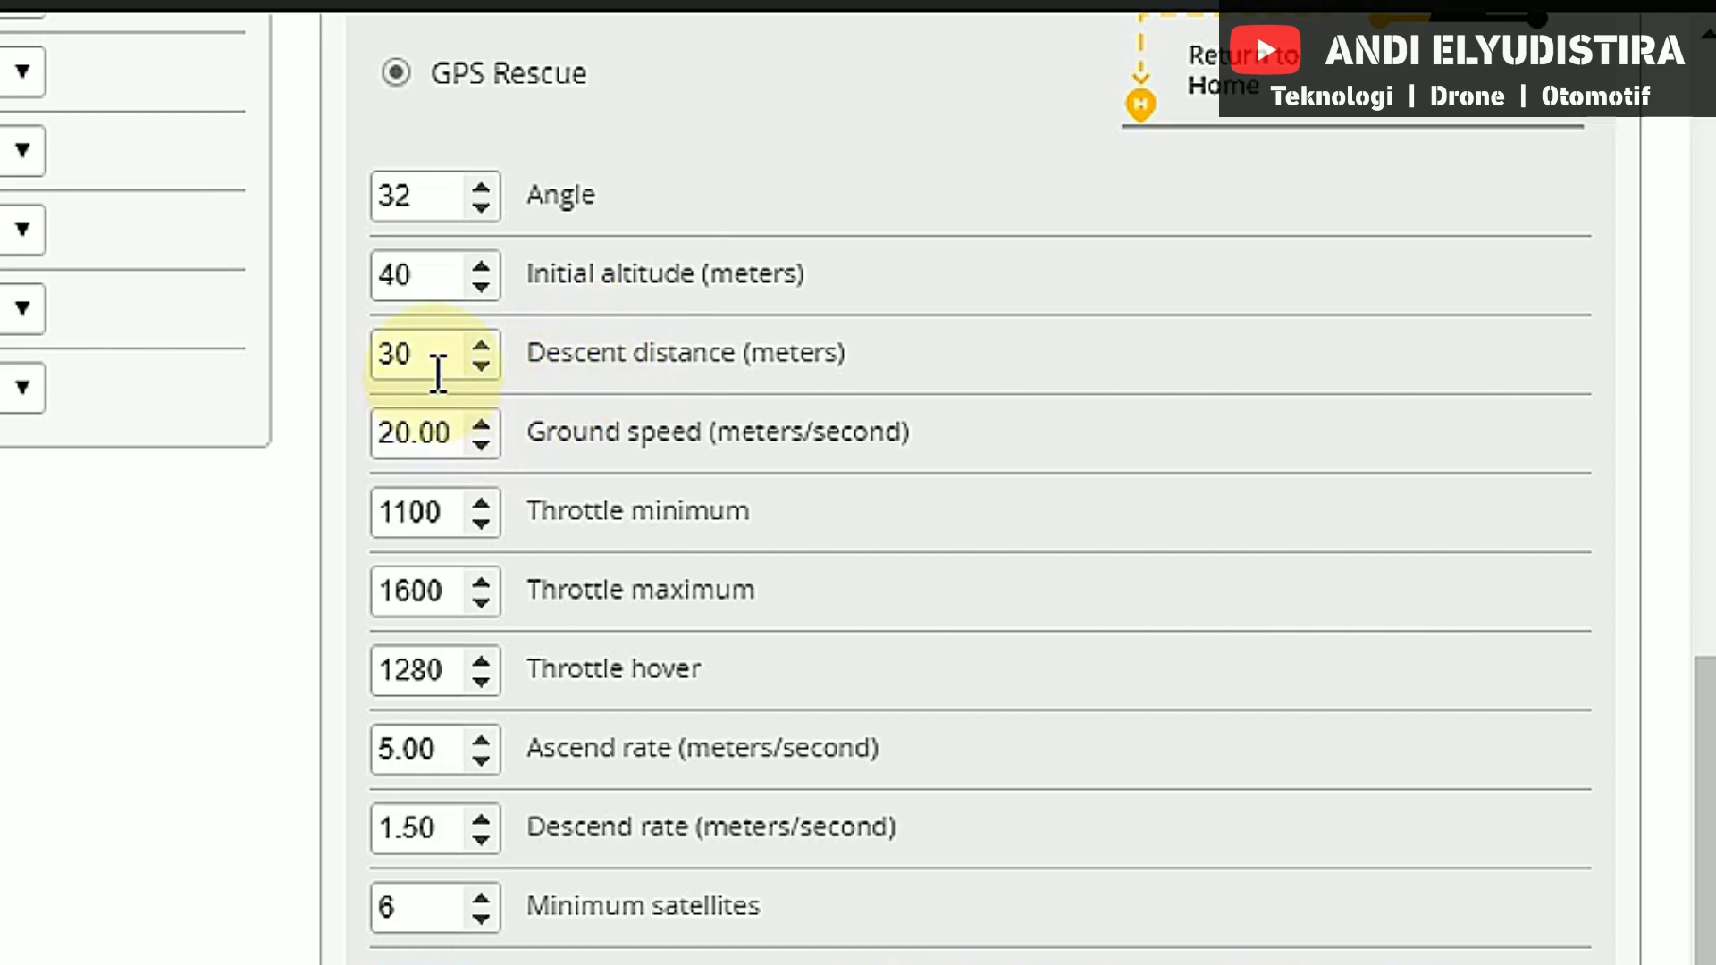
pyautogui.scroll(-1, 638, 358)
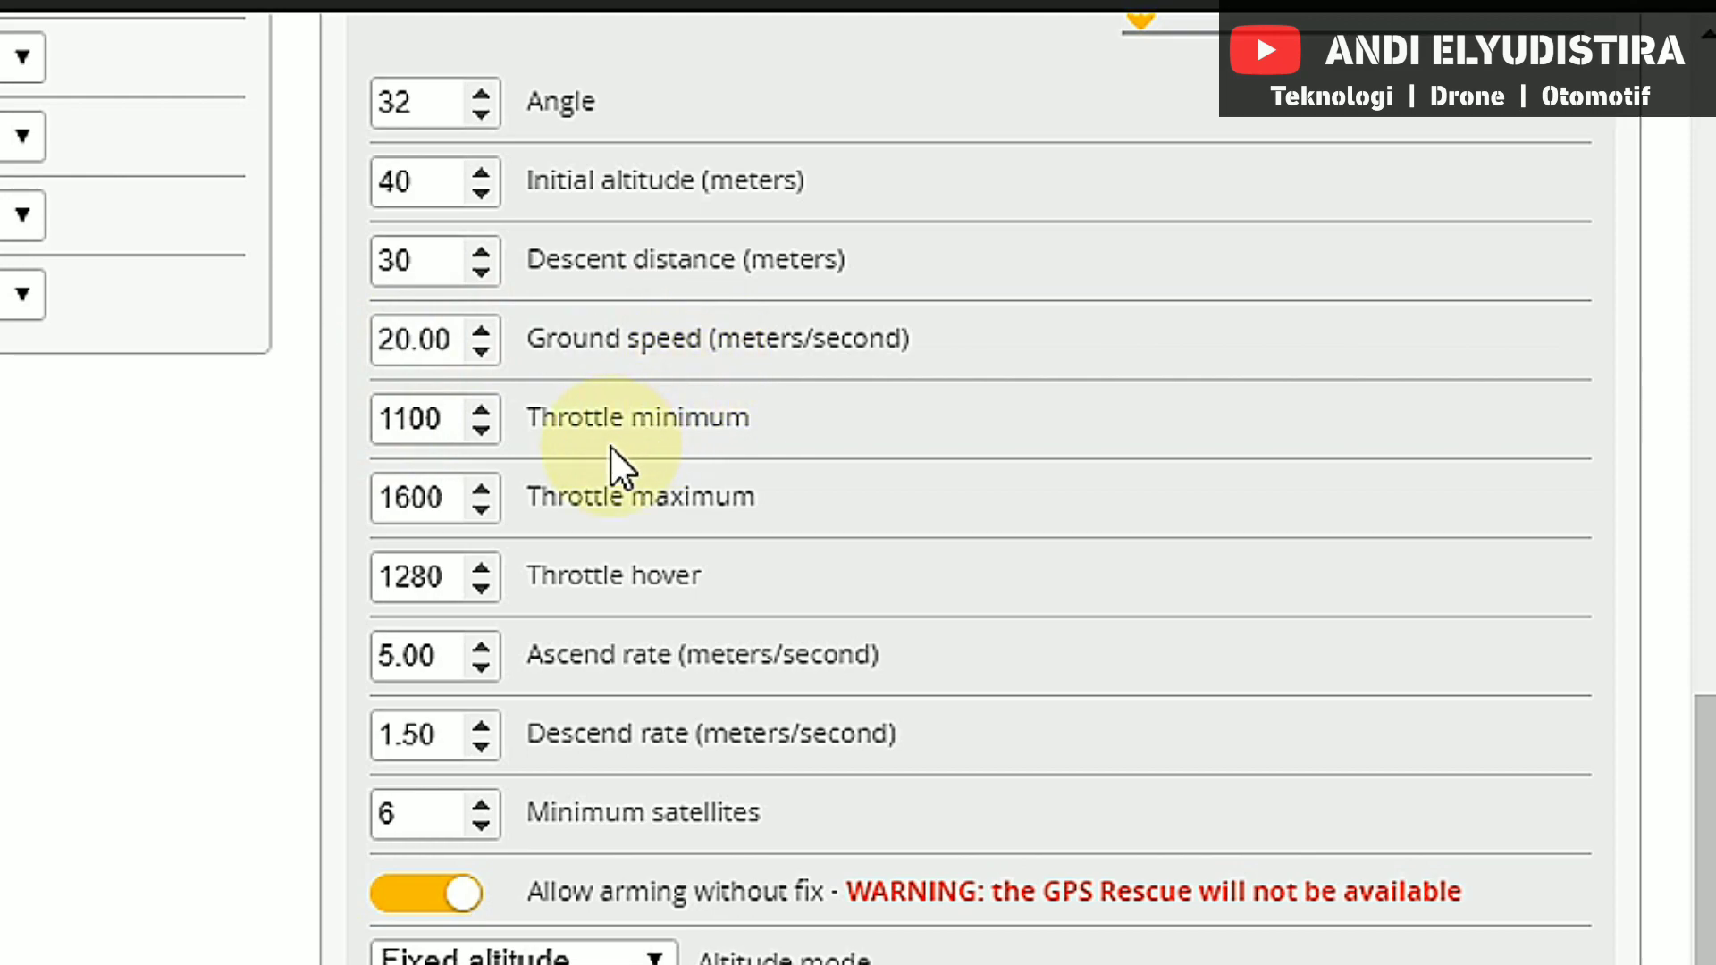
pyautogui.scroll(3, 611, 448)
pyautogui.scroll(3, 611, 448)
pyautogui.scroll(-6, 611, 448)
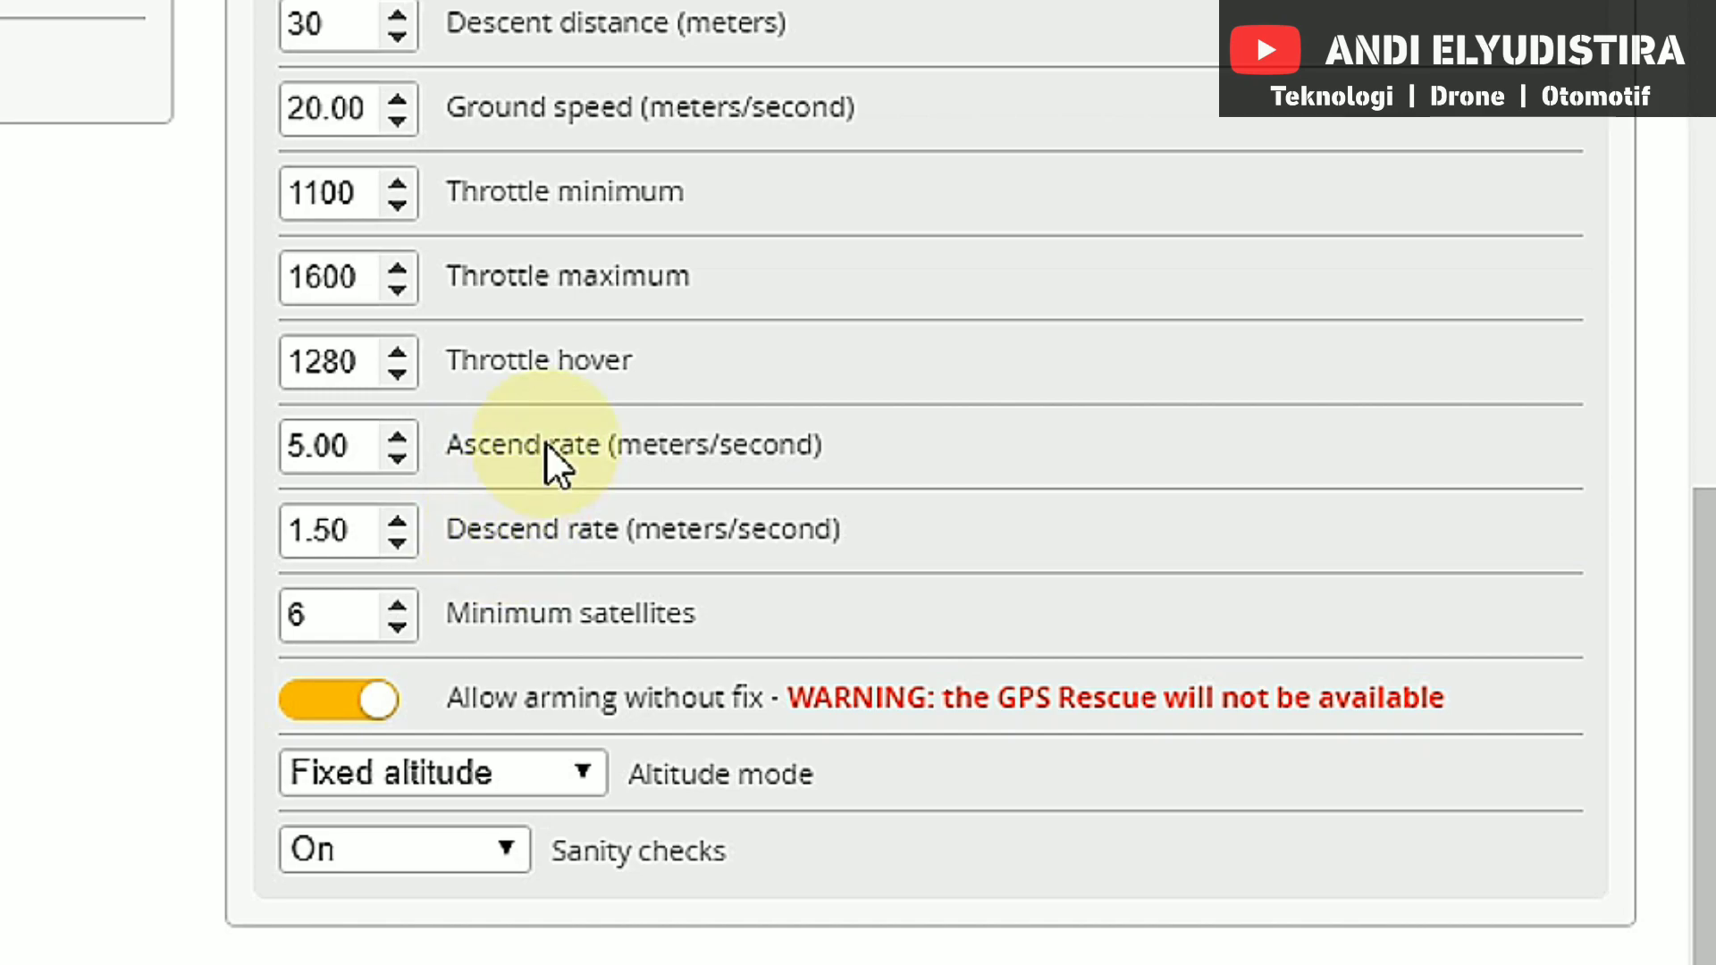
pyautogui.scroll(3, 545, 443)
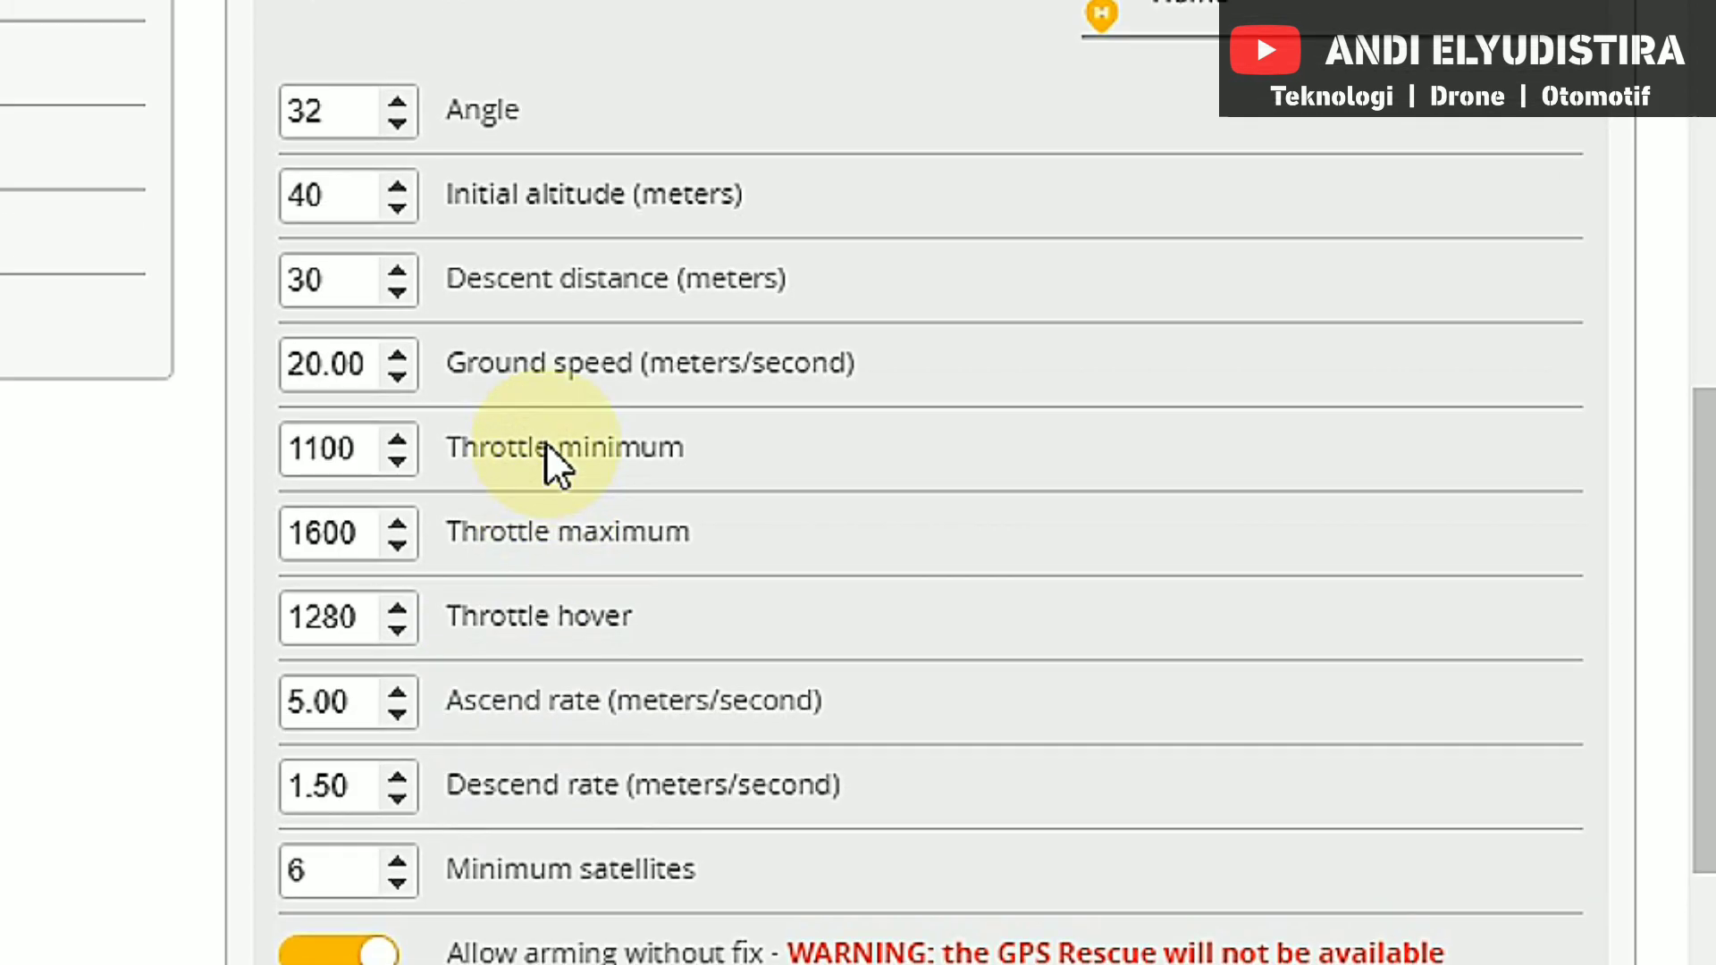
pyautogui.scroll(-3, 547, 447)
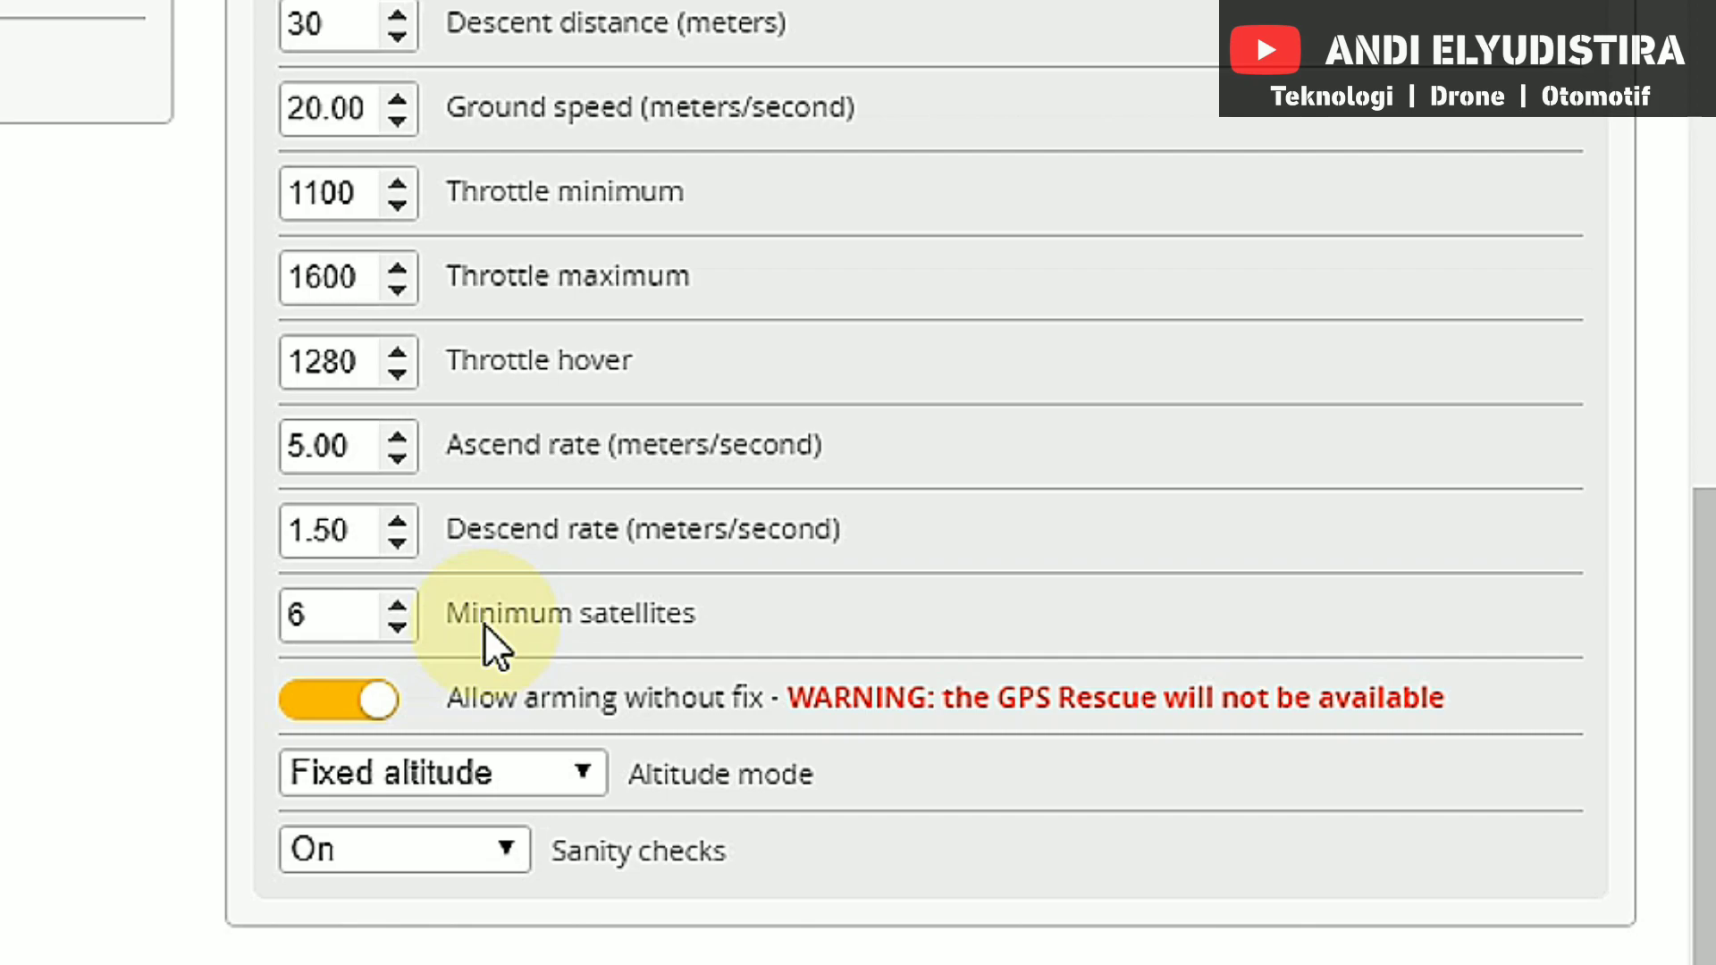
# Try 5 as the GPS Rescue minimum satellites, and return it to 6.
pyautogui.click(346, 614)
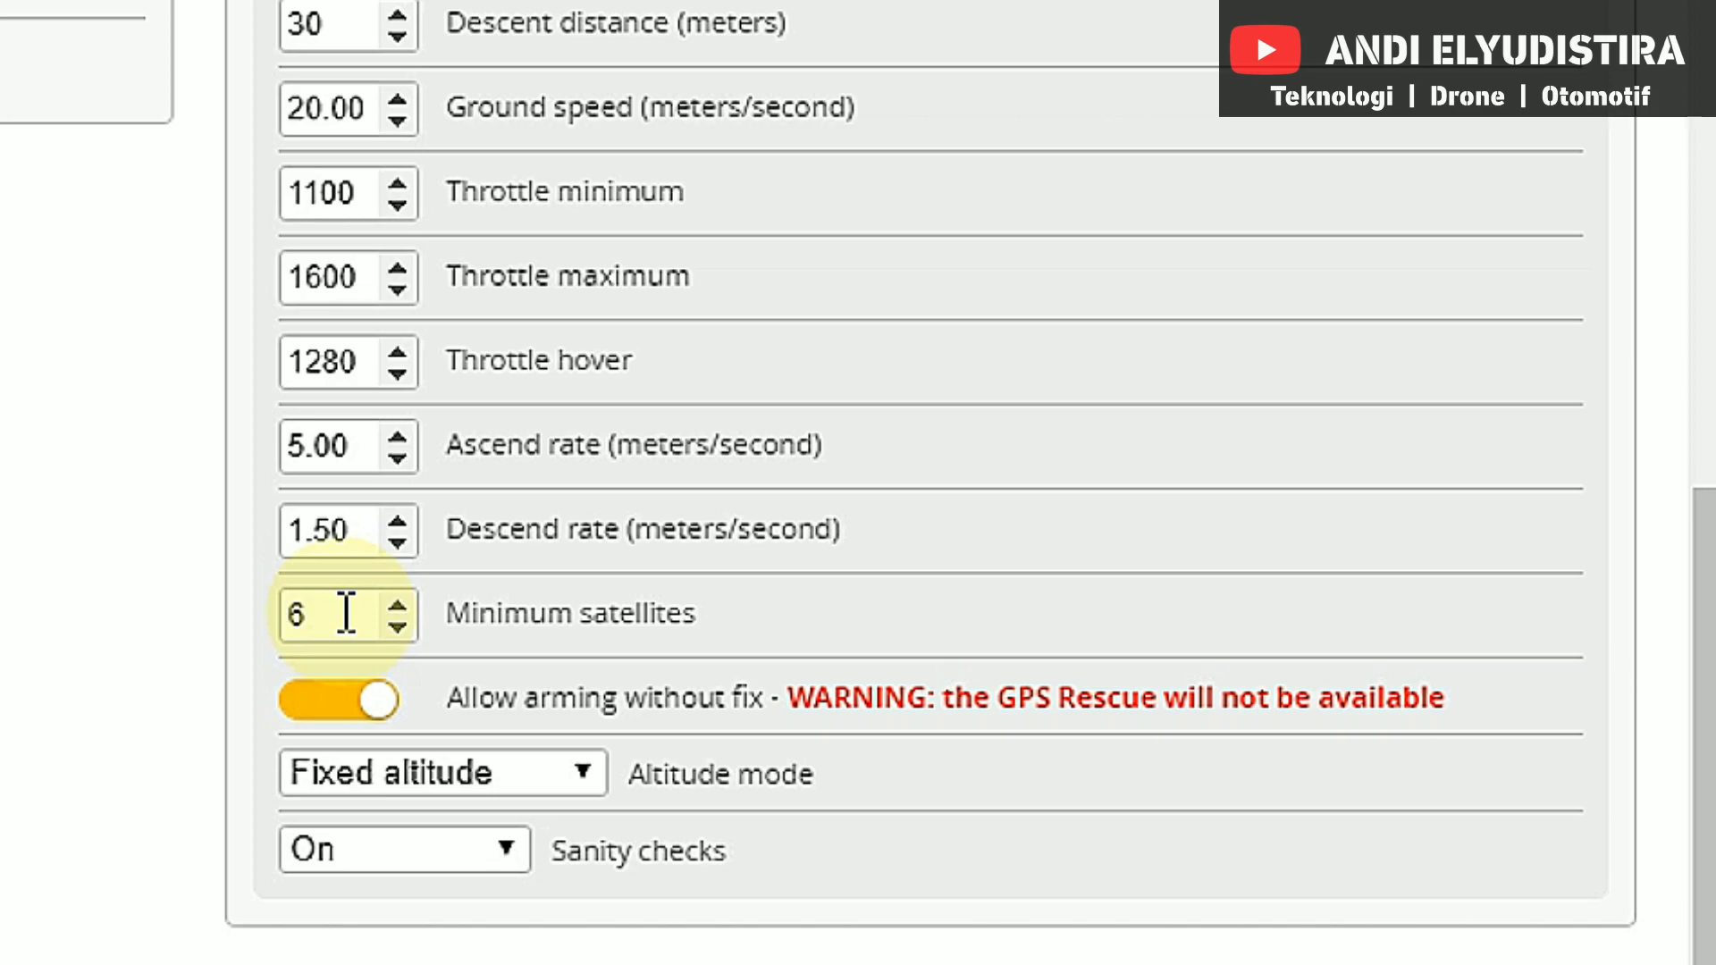
pyautogui.press('BackSpace')
pyautogui.write('5')
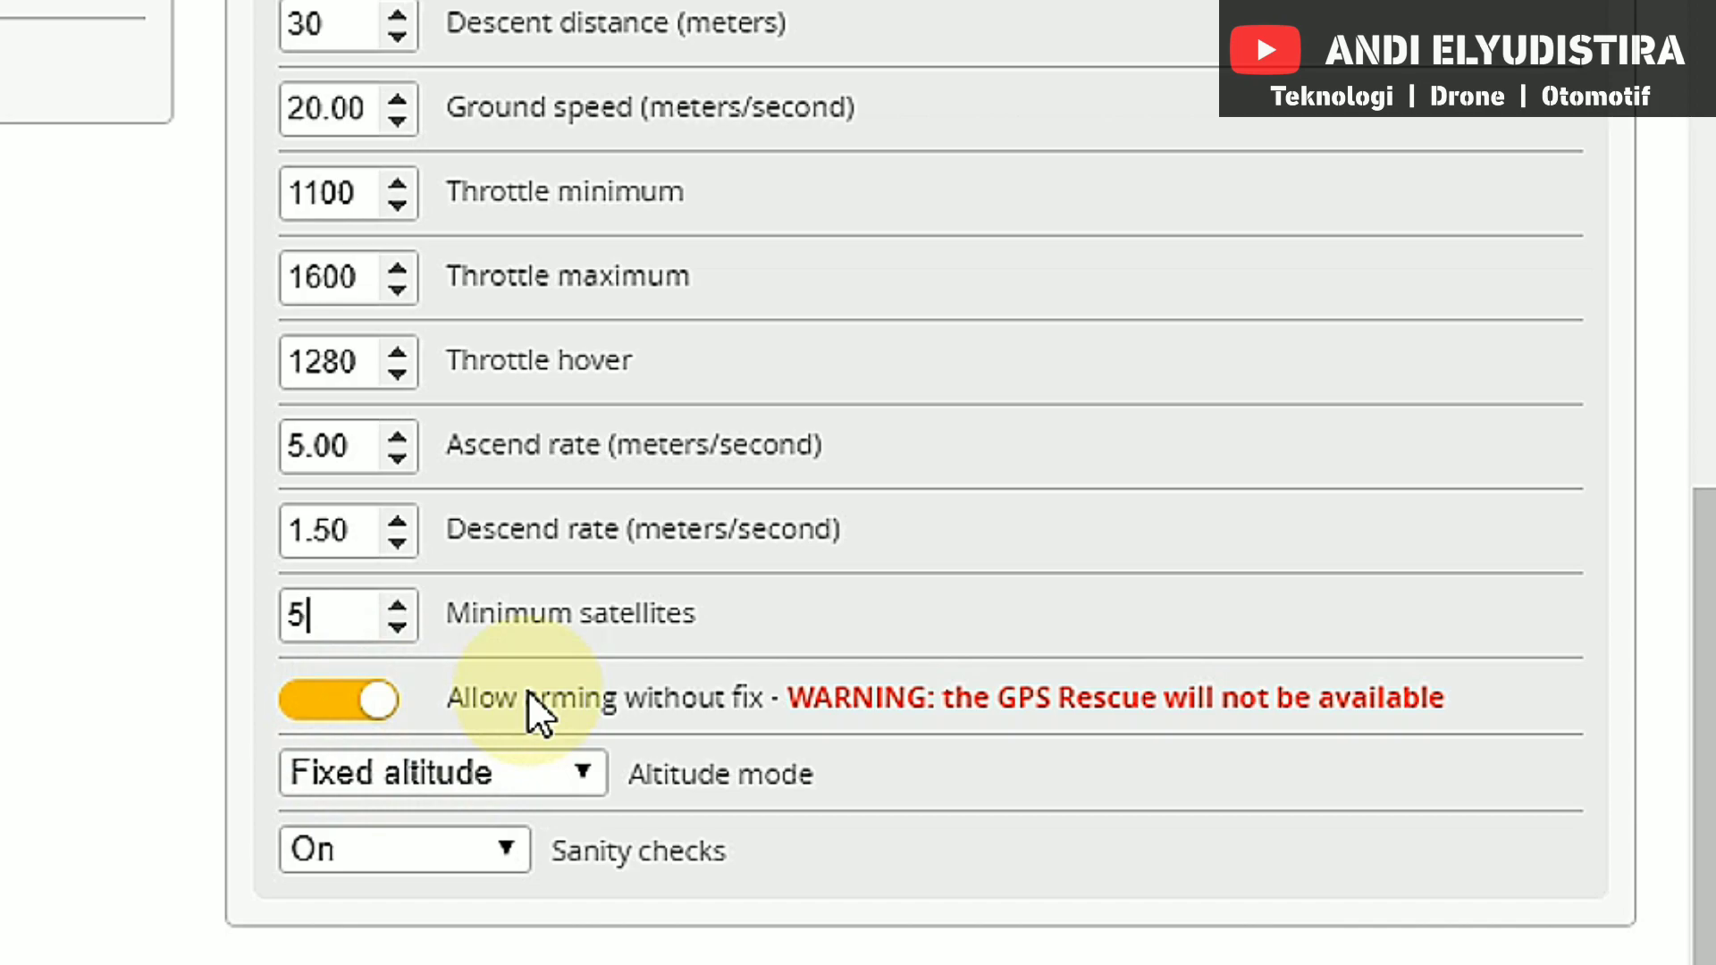
pyautogui.click(397, 608)
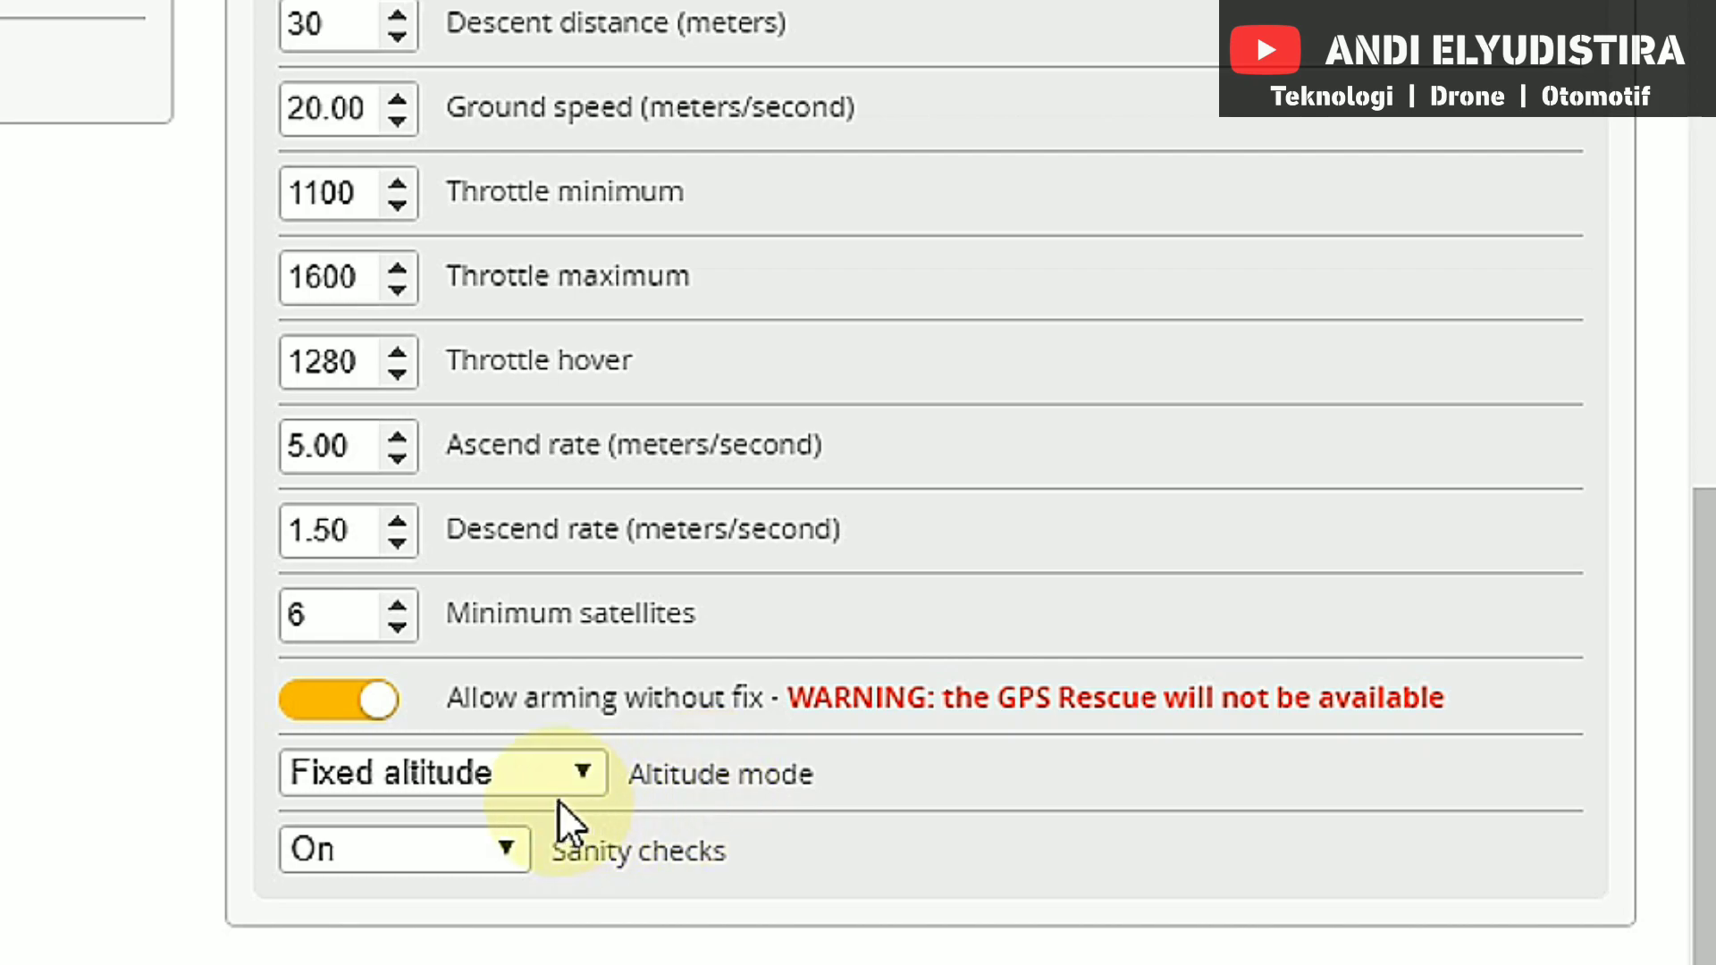
# Examine the available GPS Rescue altitude modes and the initial altitude parameter they relate to.
pyautogui.click(577, 771)
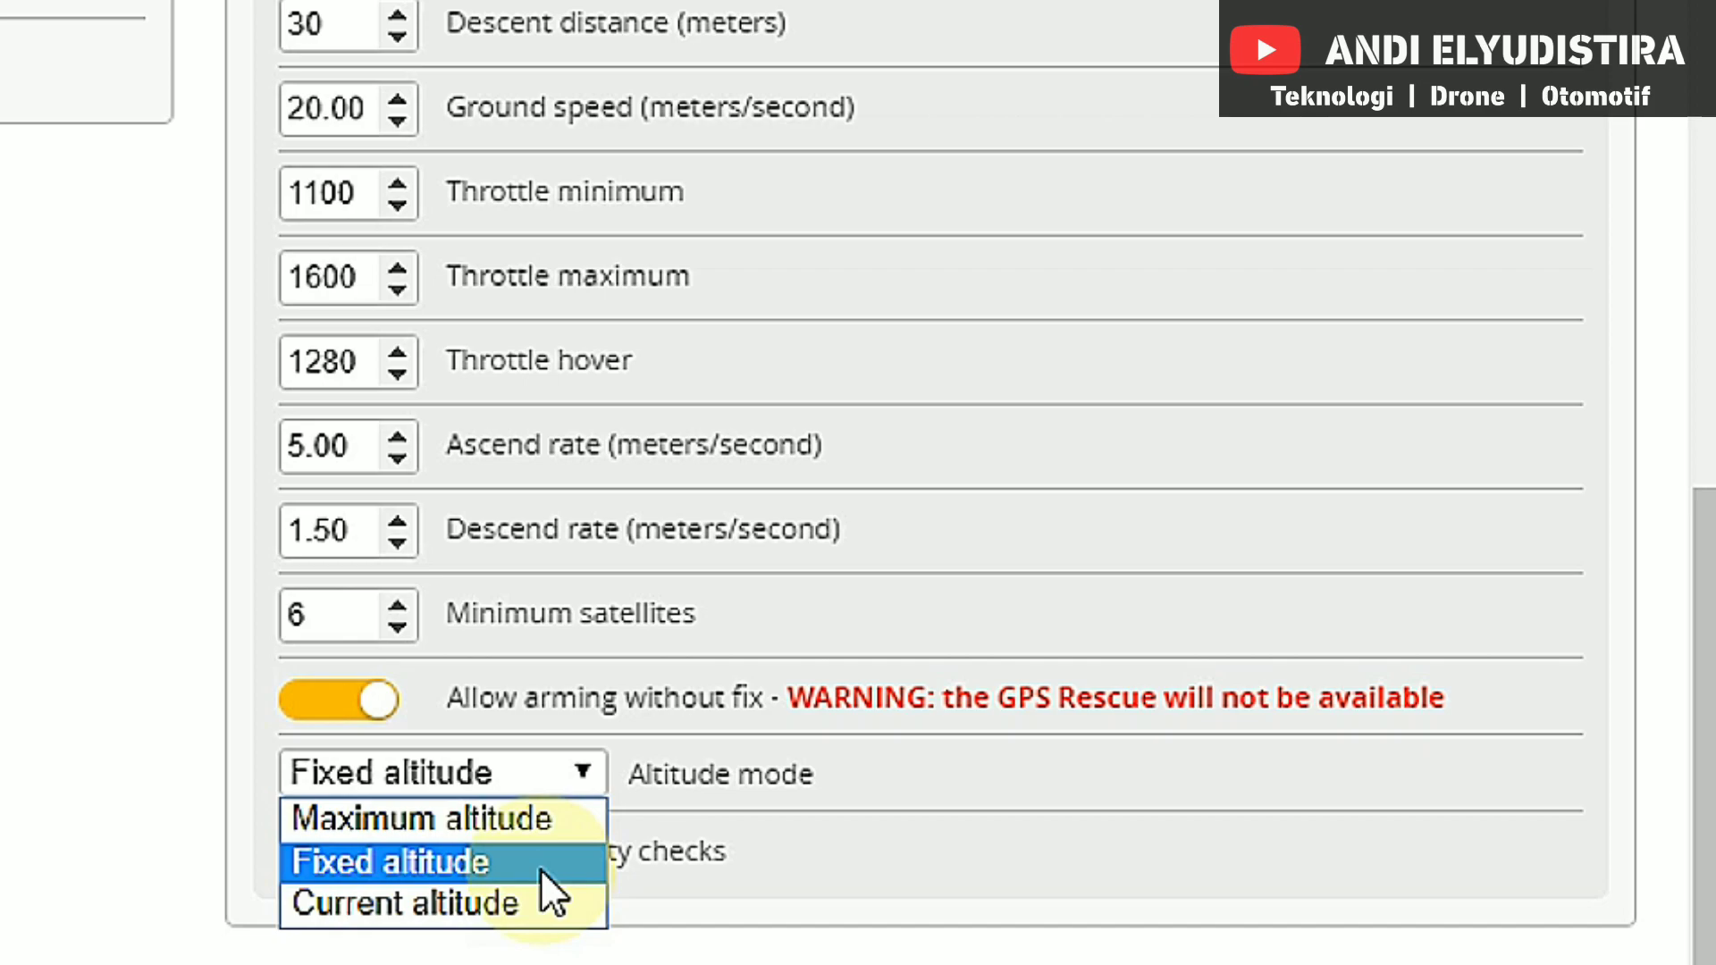
pyautogui.click(741, 812)
pyautogui.click(874, 809)
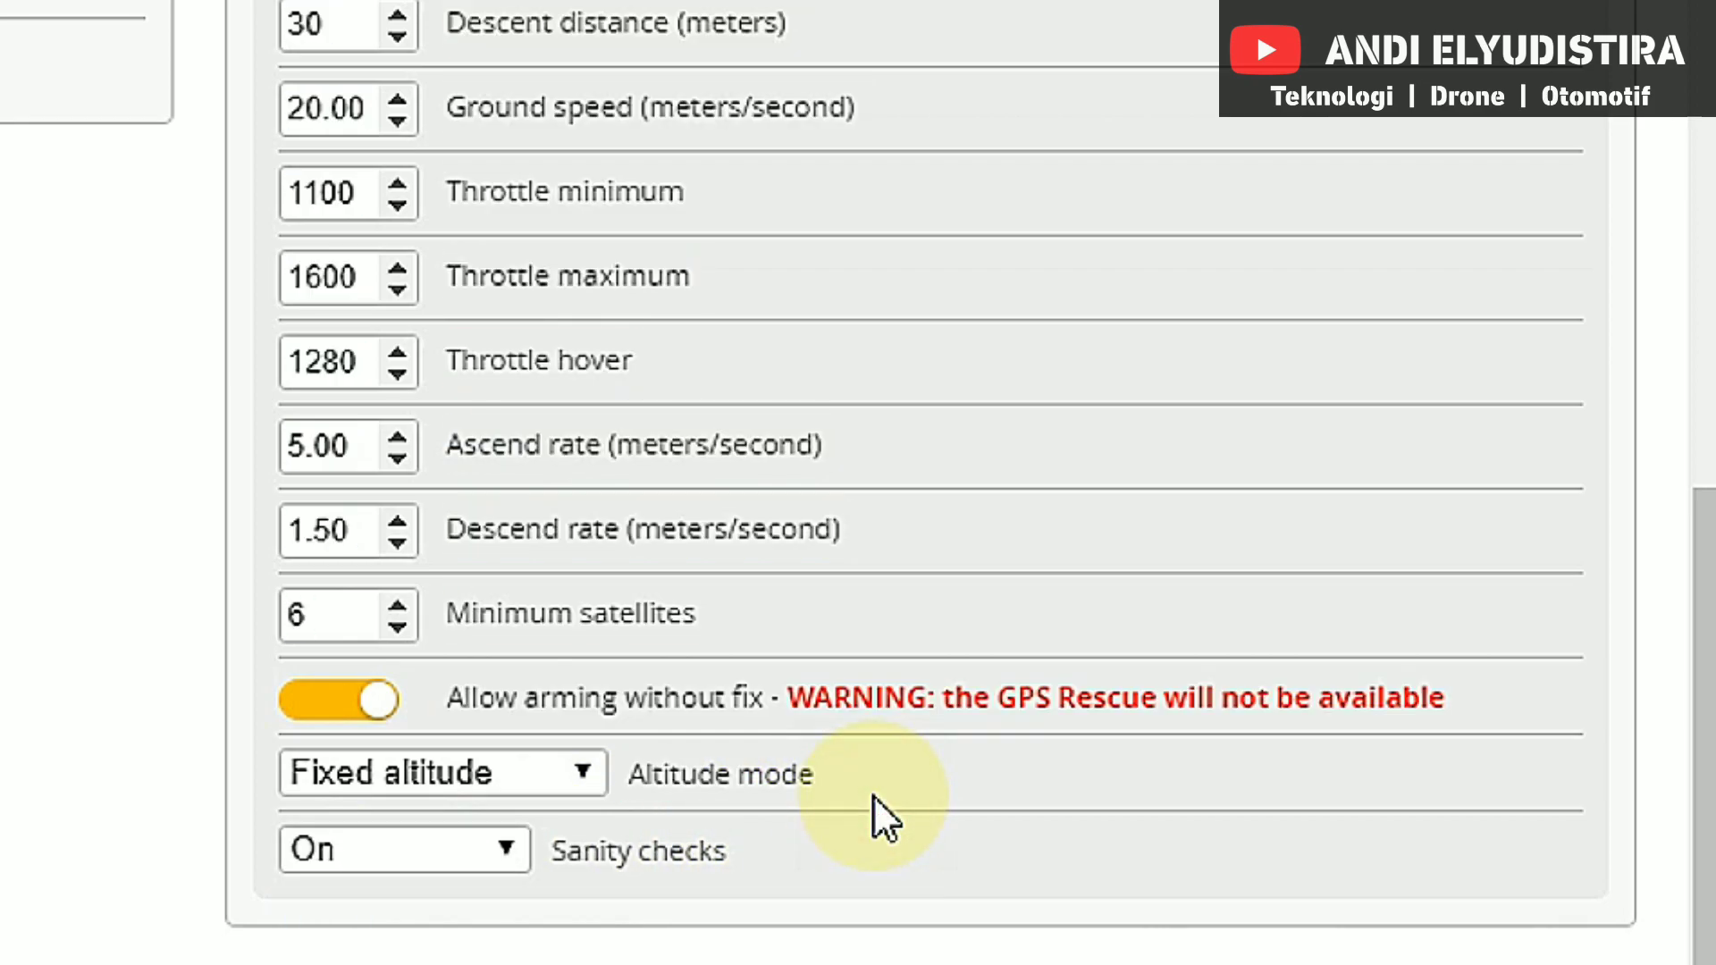
pyautogui.scroll(6, 504, 572)
pyautogui.scroll(-3, 504, 565)
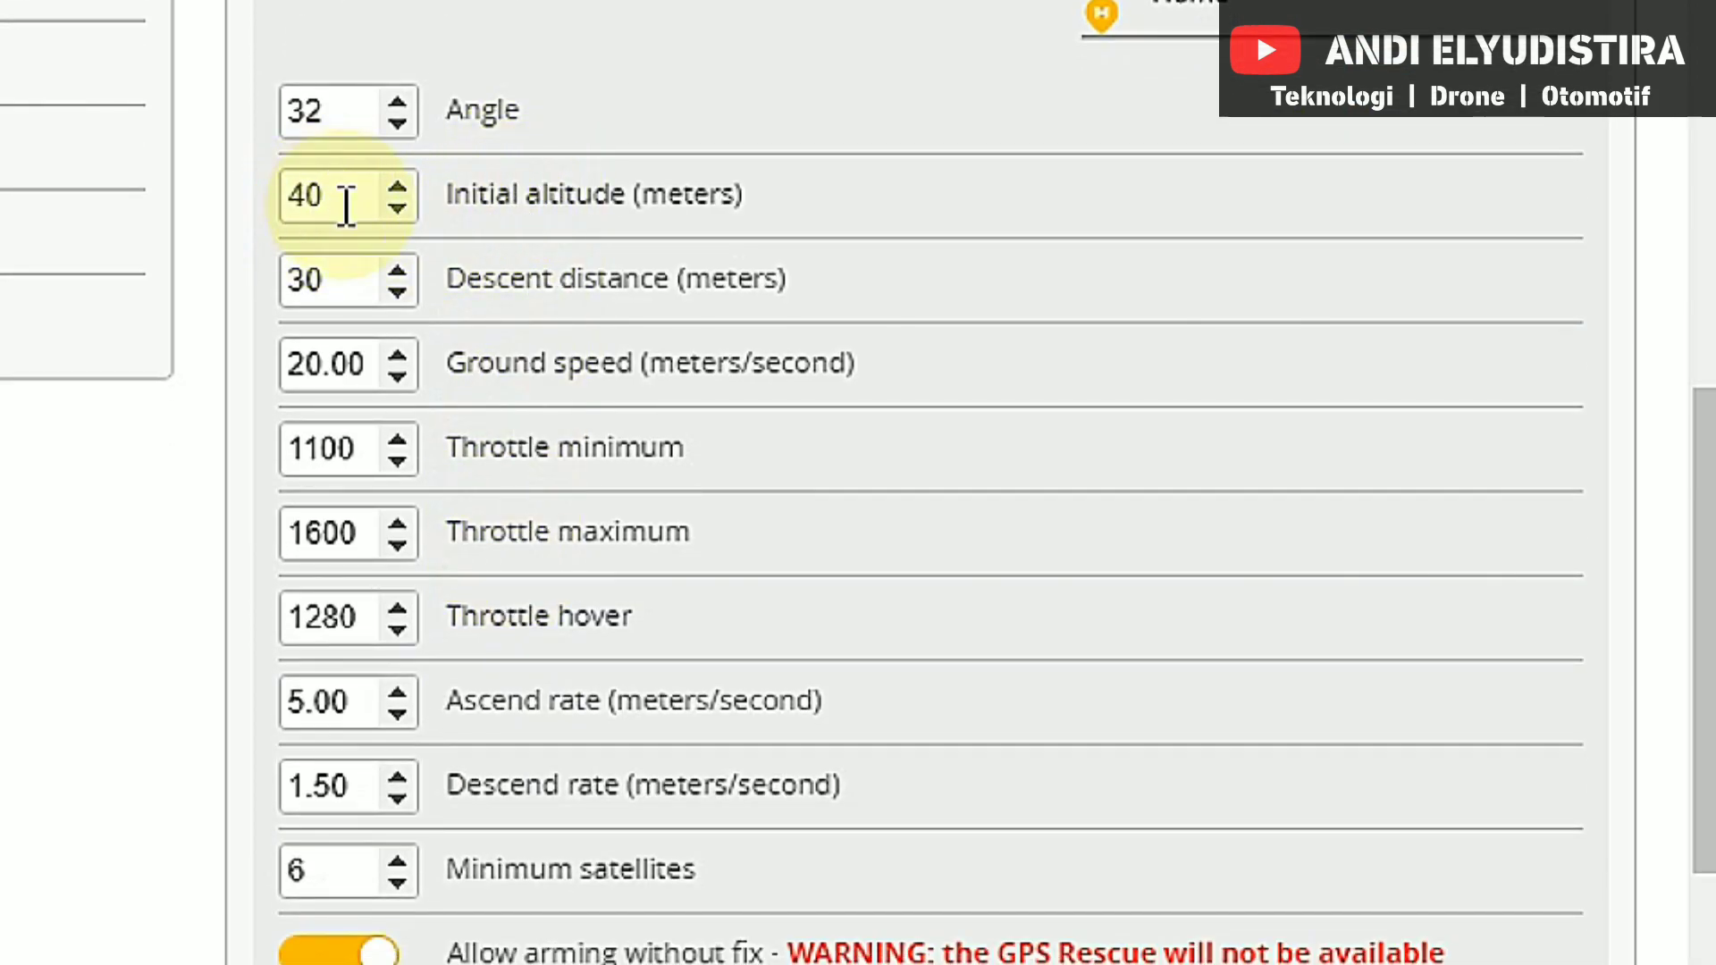
pyautogui.scroll(-3, 470, 447)
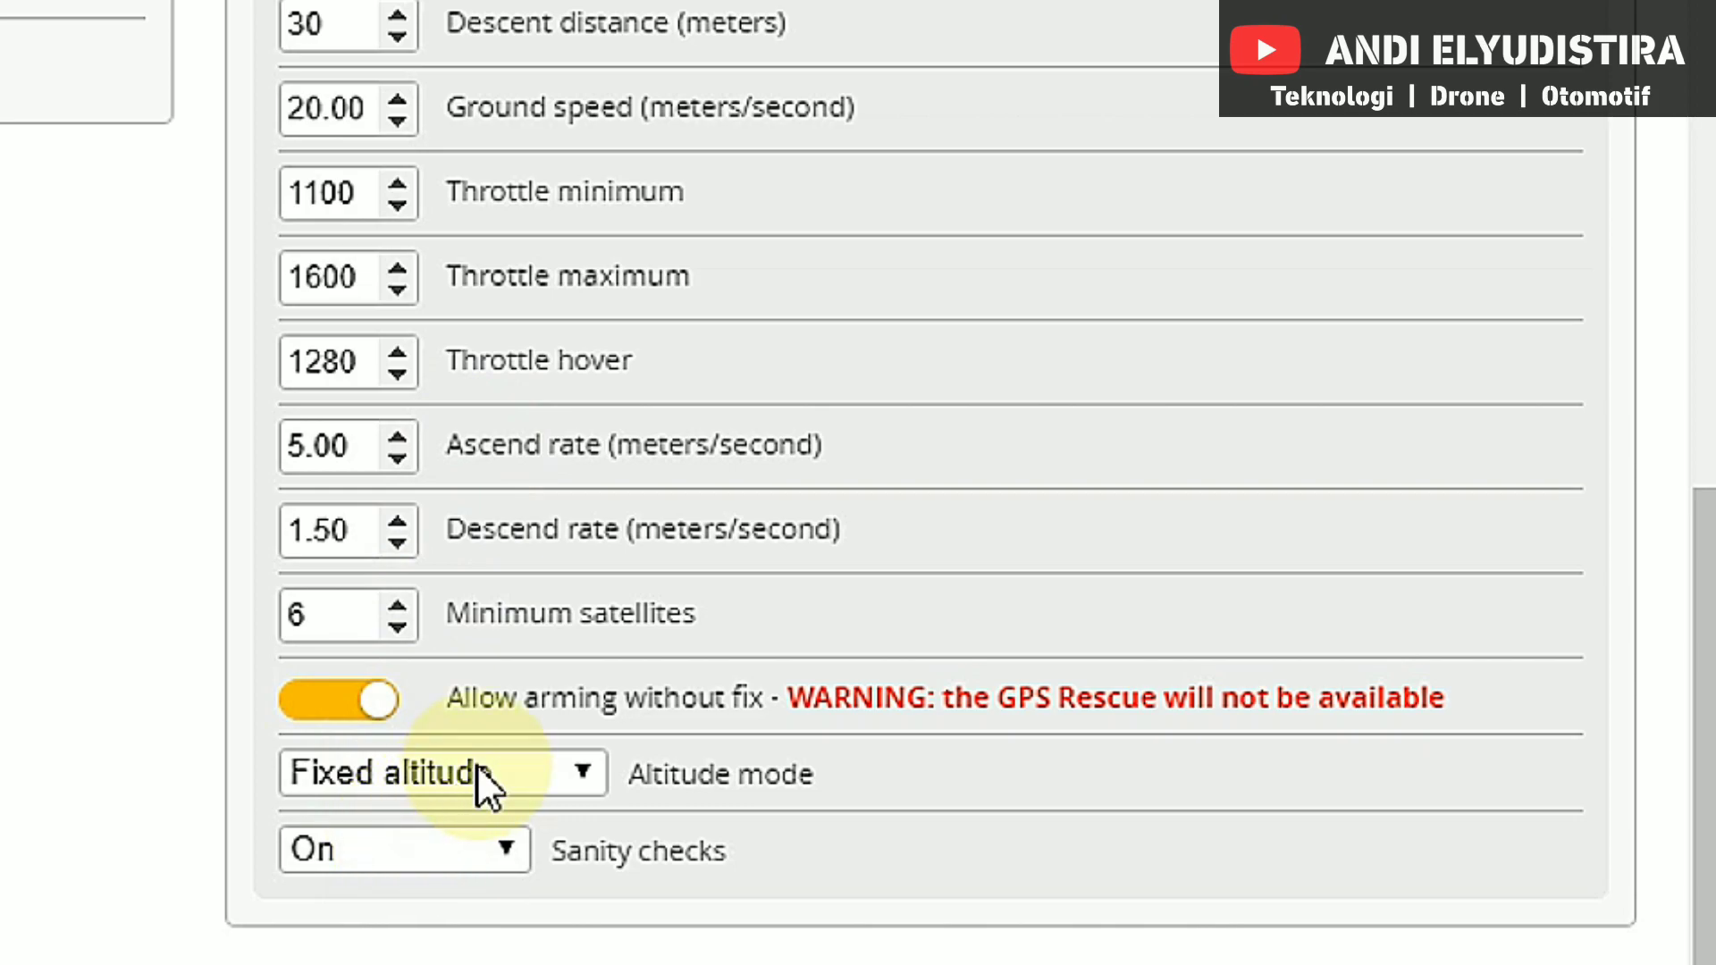
# Select Fixed altitude as the GPS Rescue altitude mode.
pyautogui.click(476, 764)
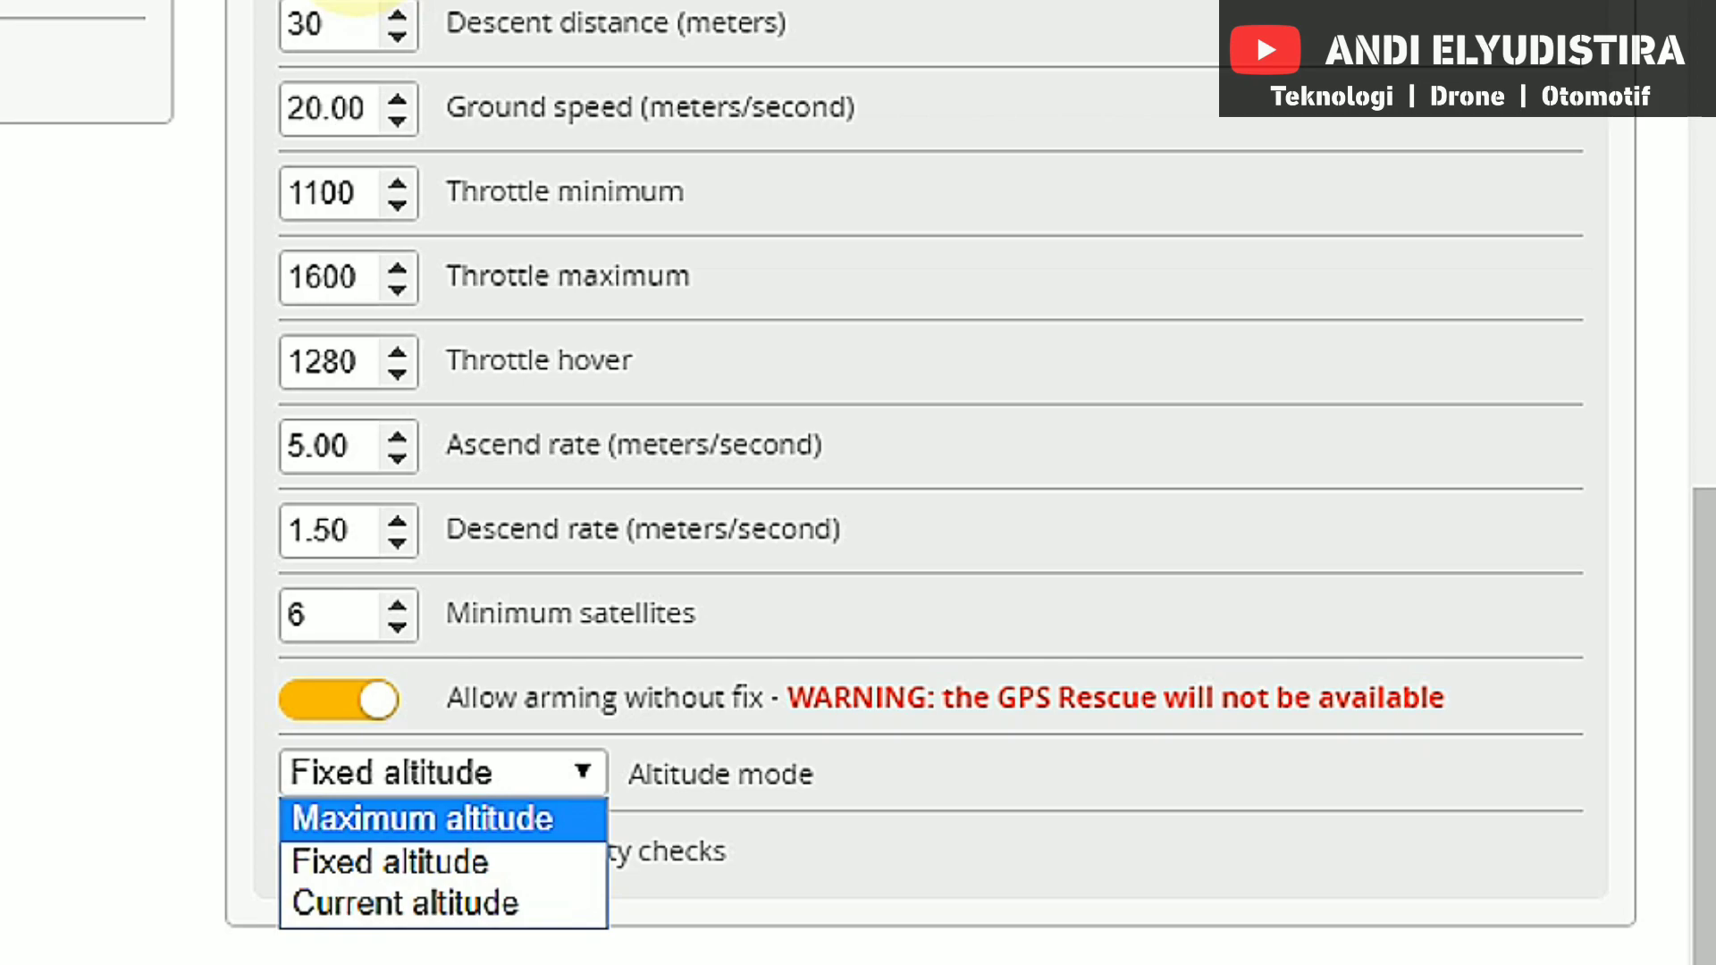
pyautogui.click(427, 860)
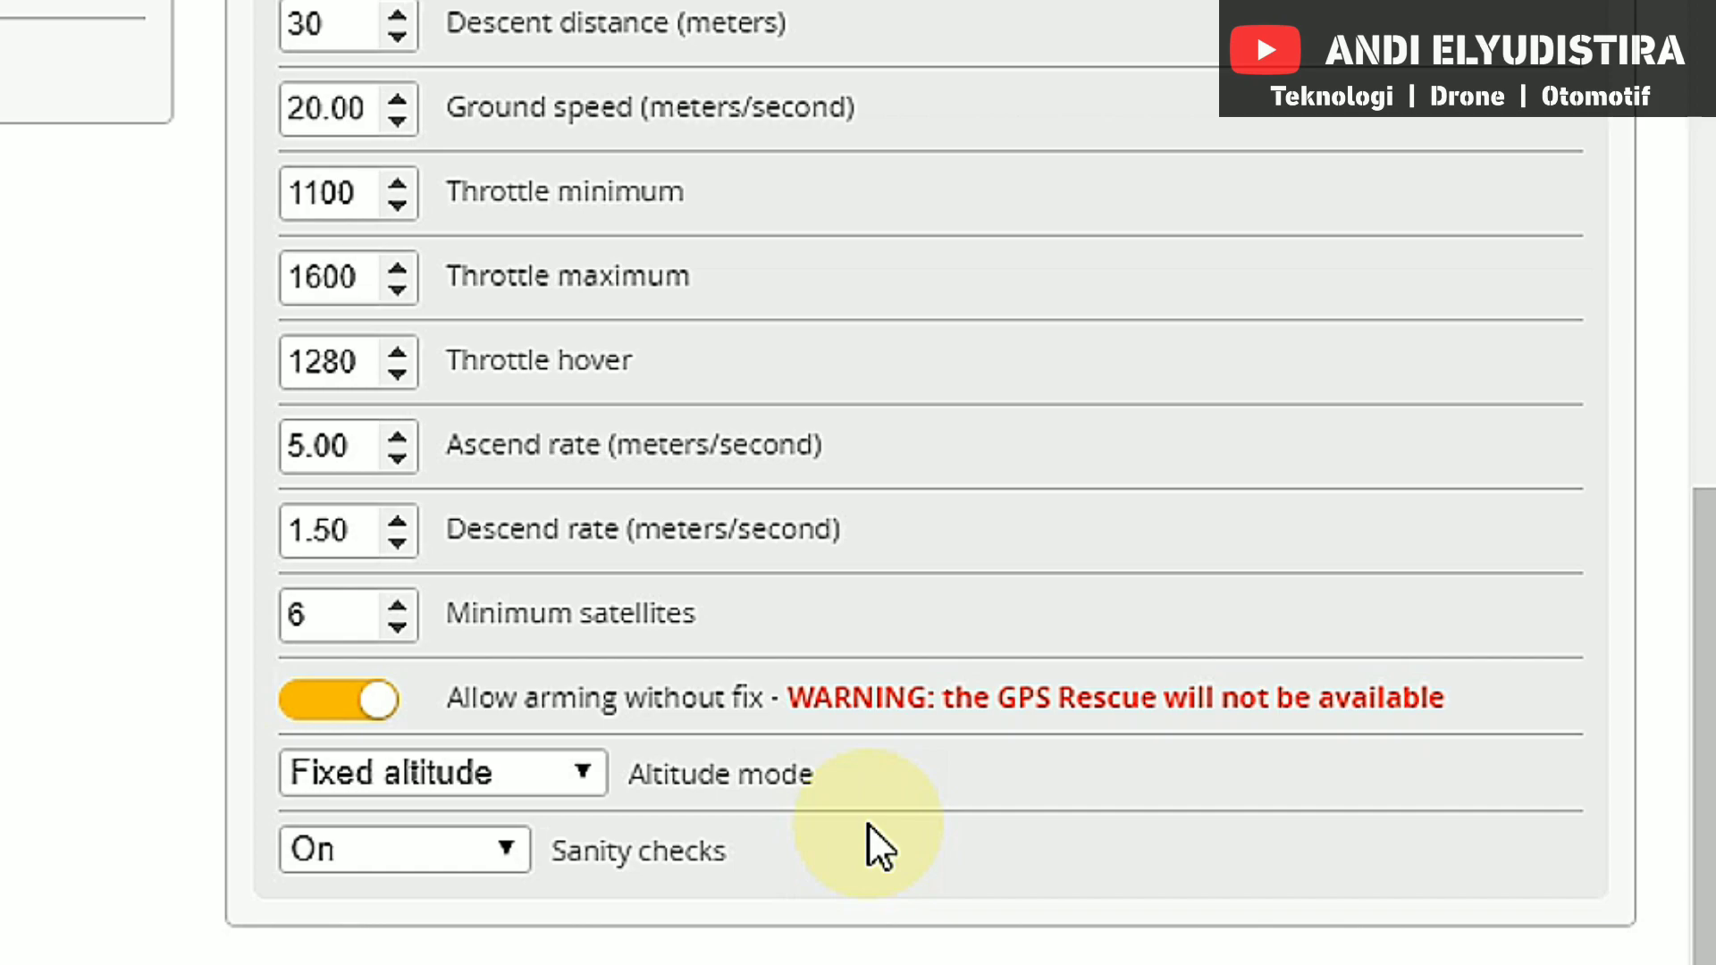
pyautogui.click(526, 767)
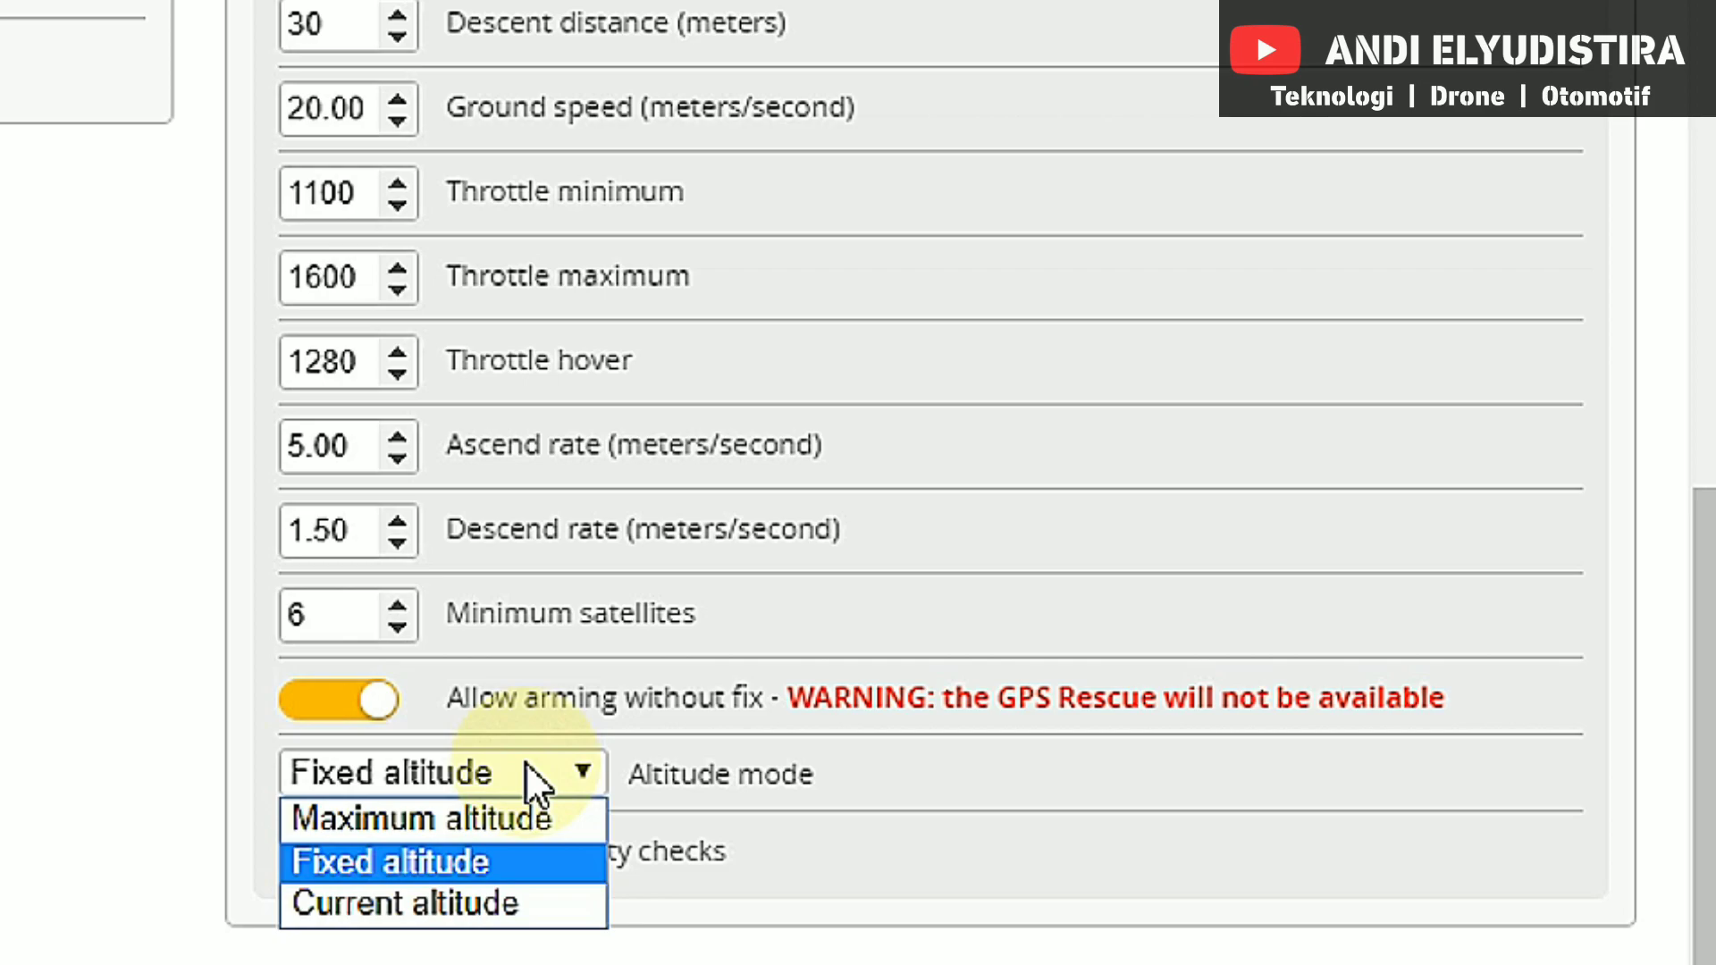
pyautogui.click(923, 797)
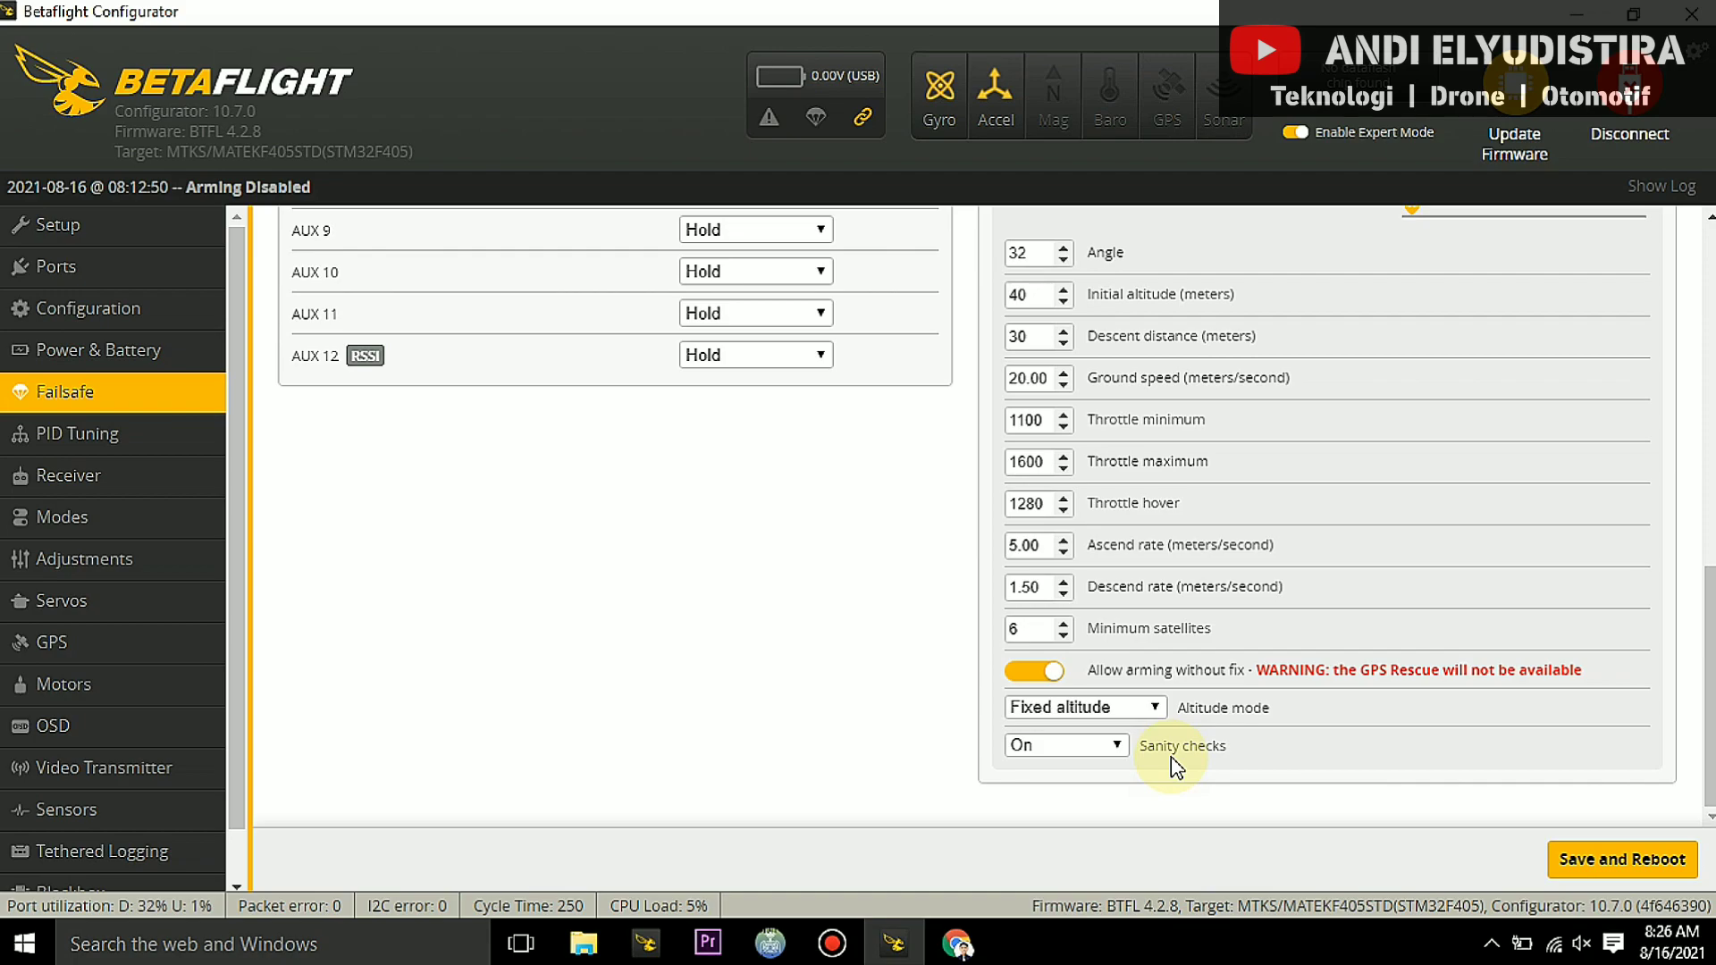
pyautogui.scroll(3, 1251, 715)
pyautogui.scroll(-1, 1260, 724)
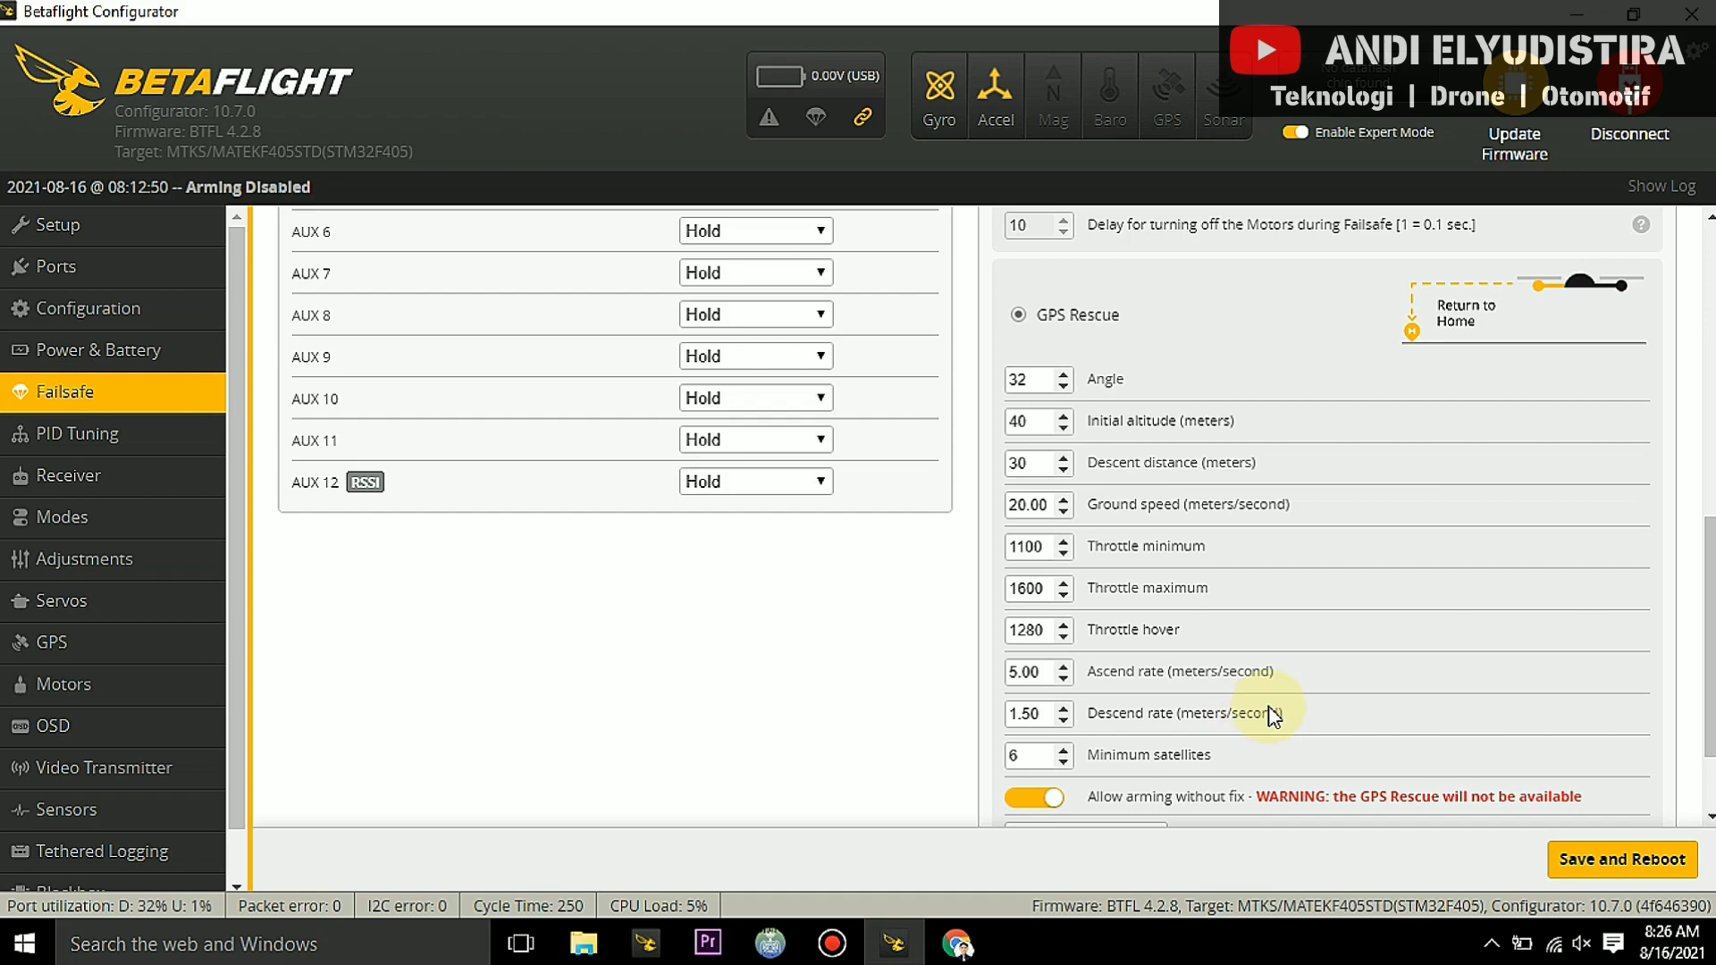
pyautogui.scroll(-3, 1261, 720)
pyautogui.moveTo(1709, 636); pyautogui.dragTo(1709, 626)
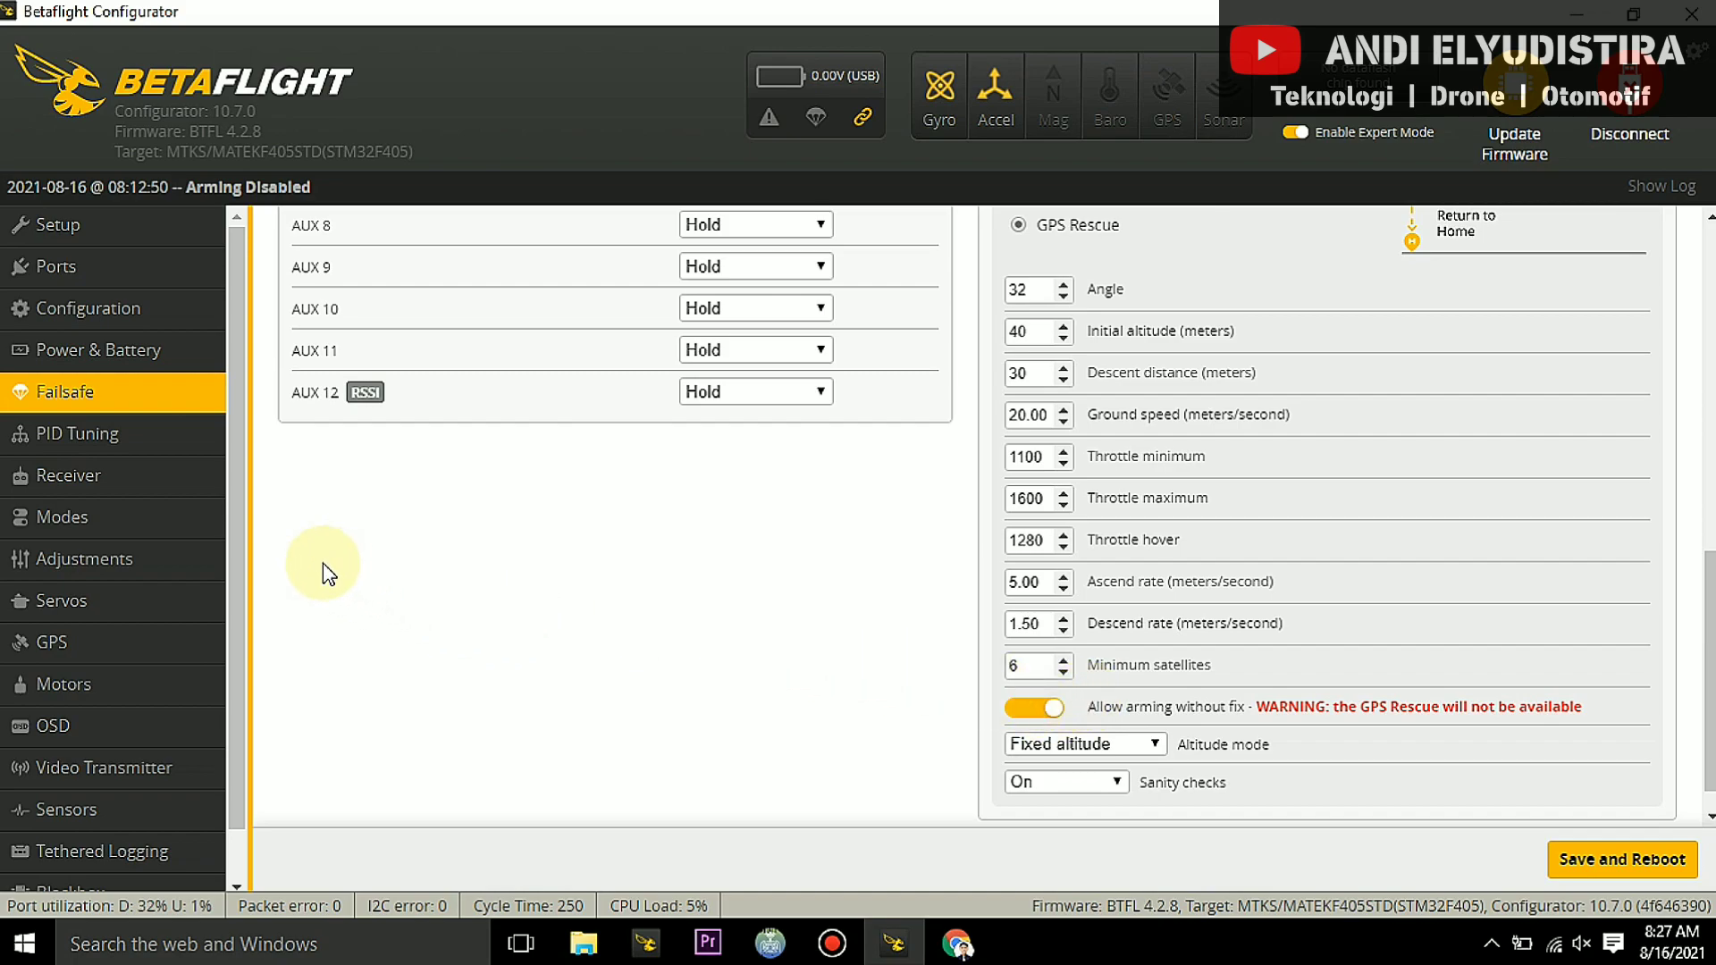
# Open the command-line interface and list the GPS-related parameters with "get gps".
pyautogui.scroll(-1, 229, 608)
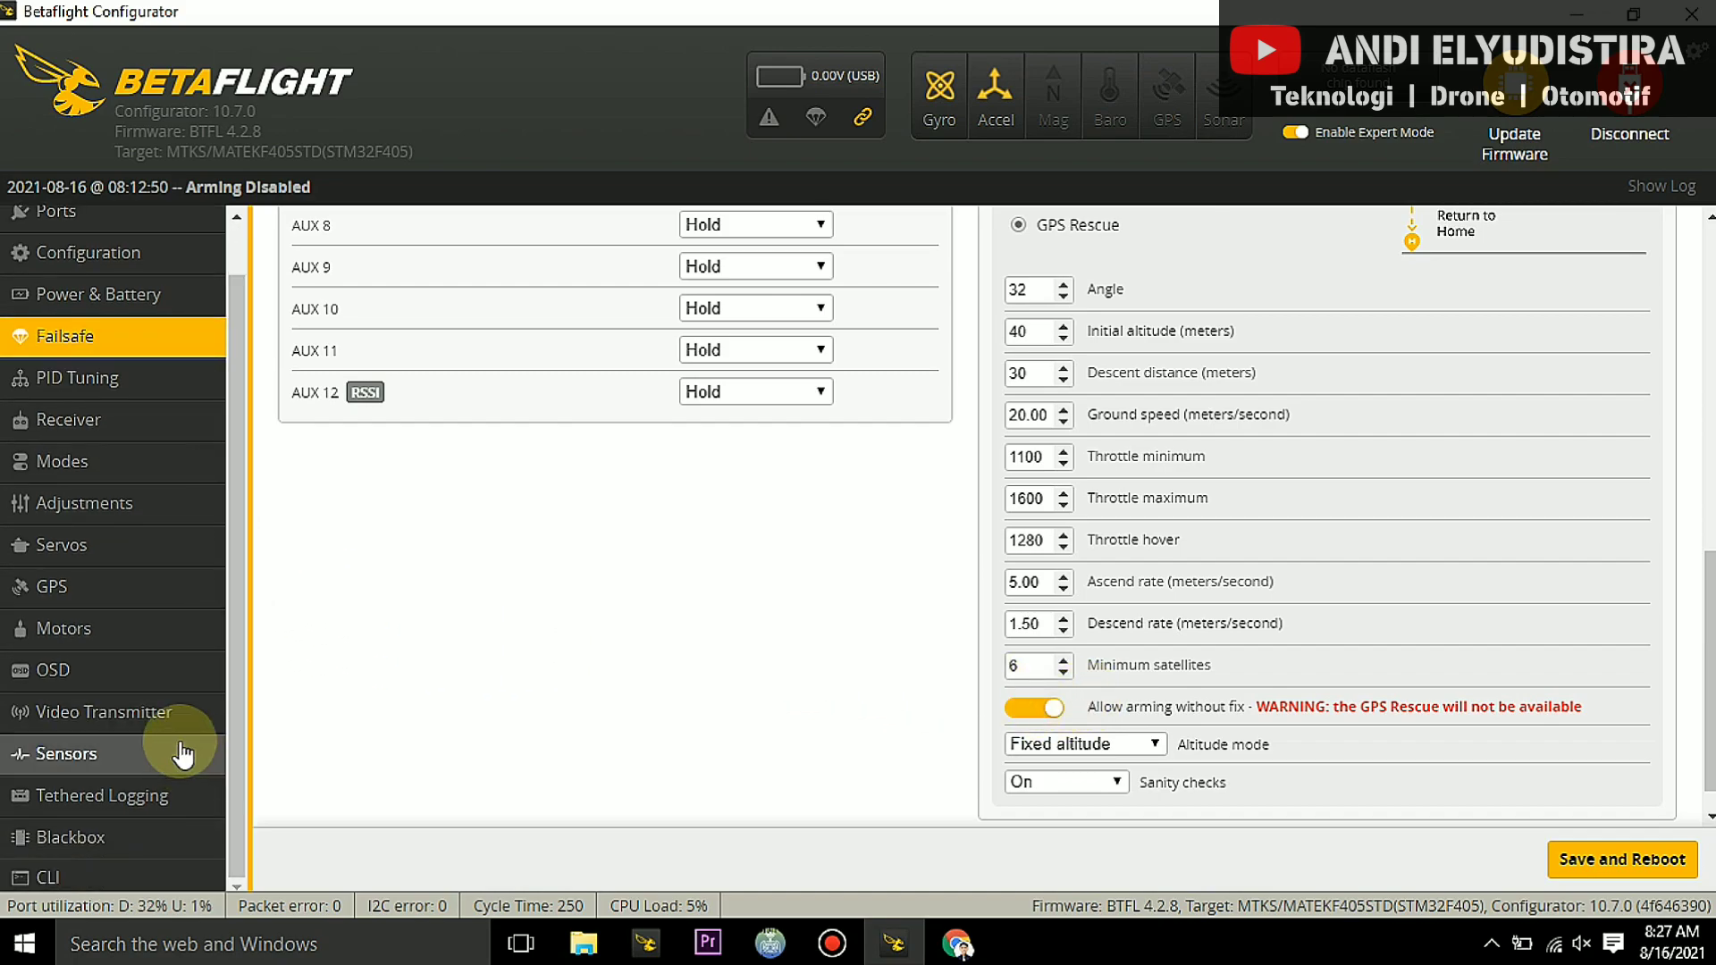
pyautogui.click(123, 881)
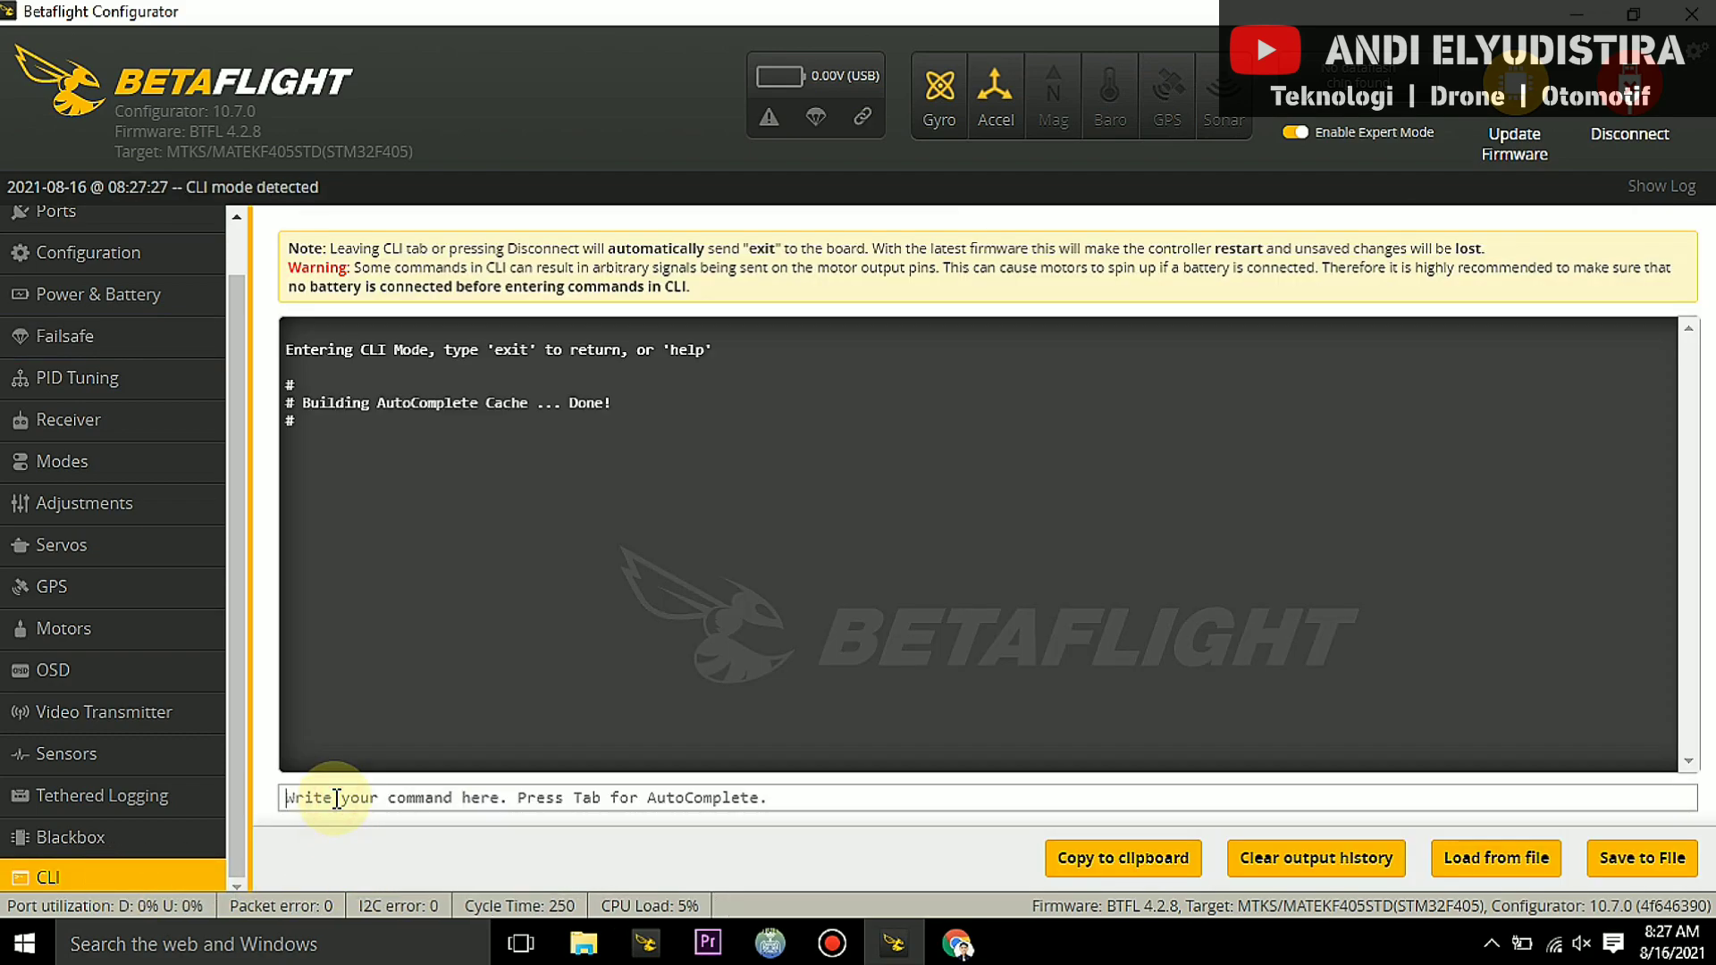
pyautogui.write('get gy')
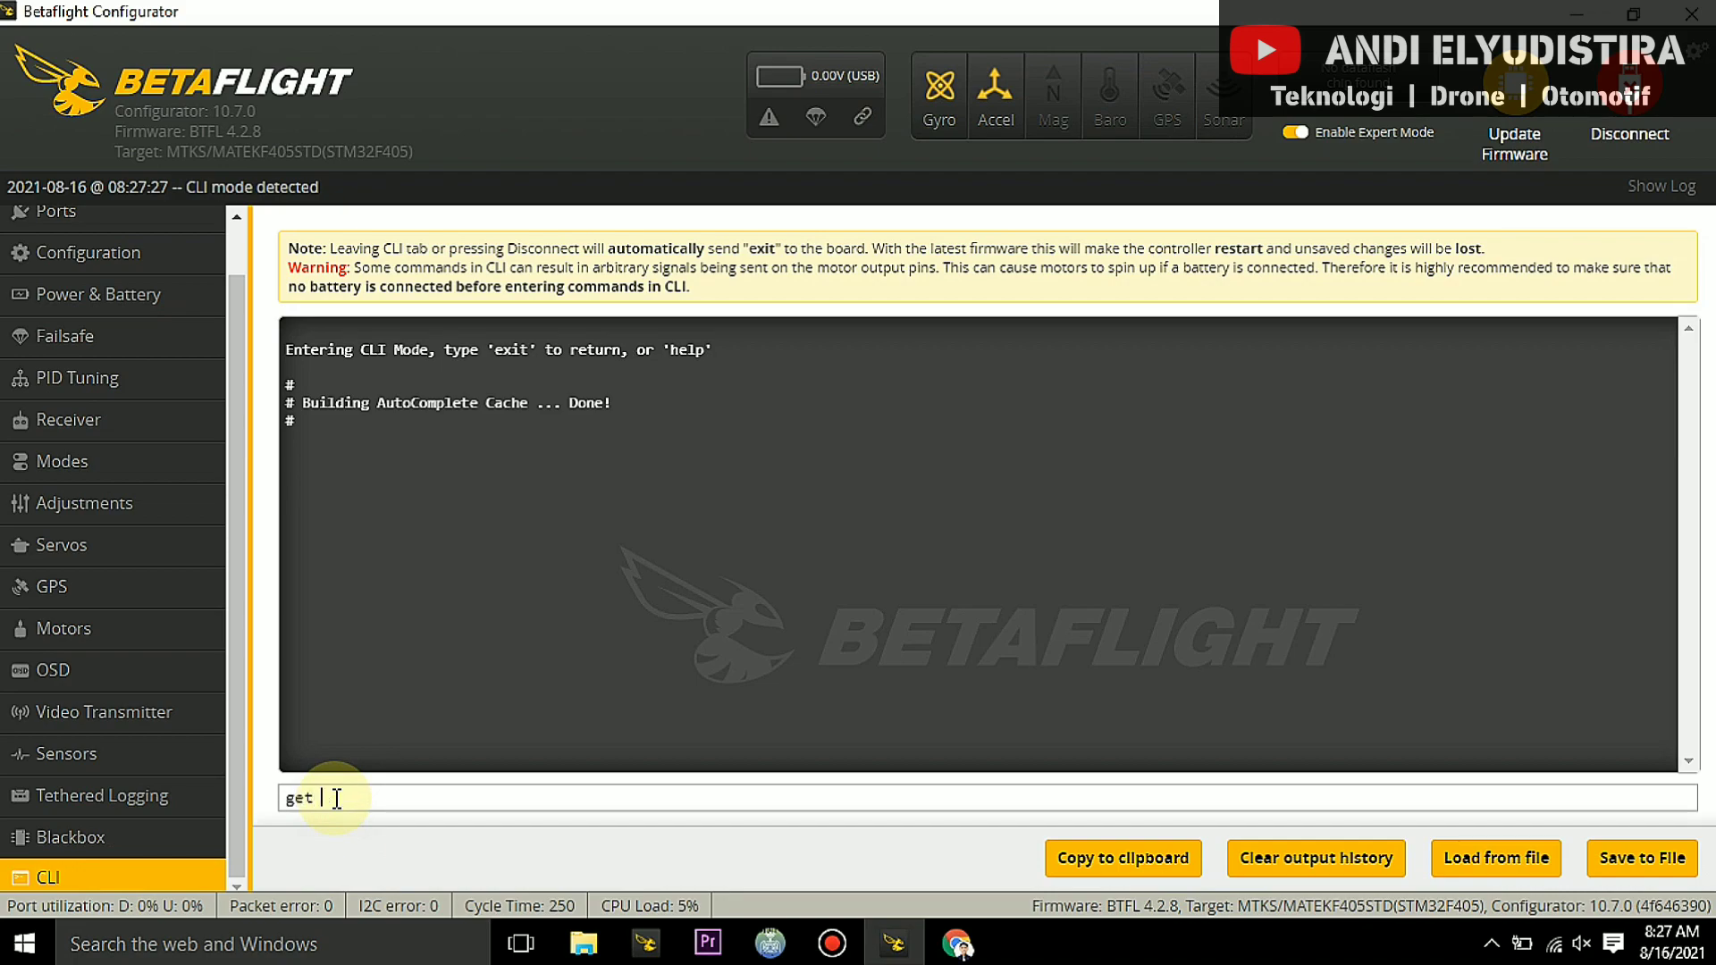
pyautogui.write('s')
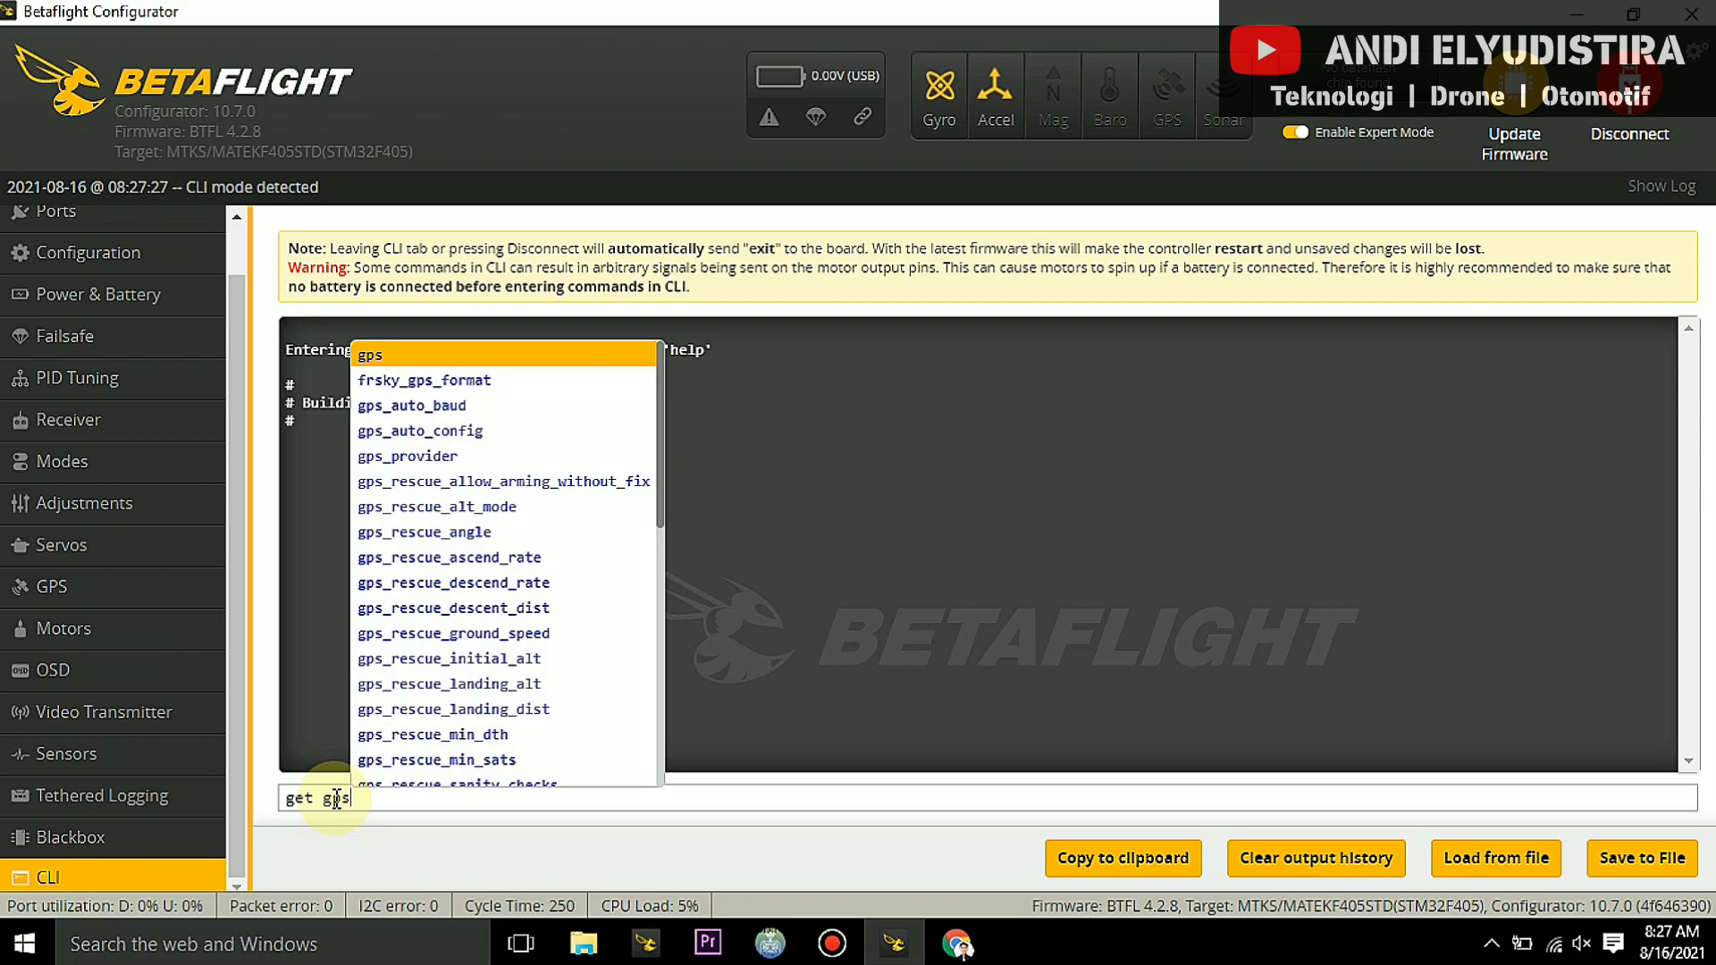
pyautogui.press('Return')
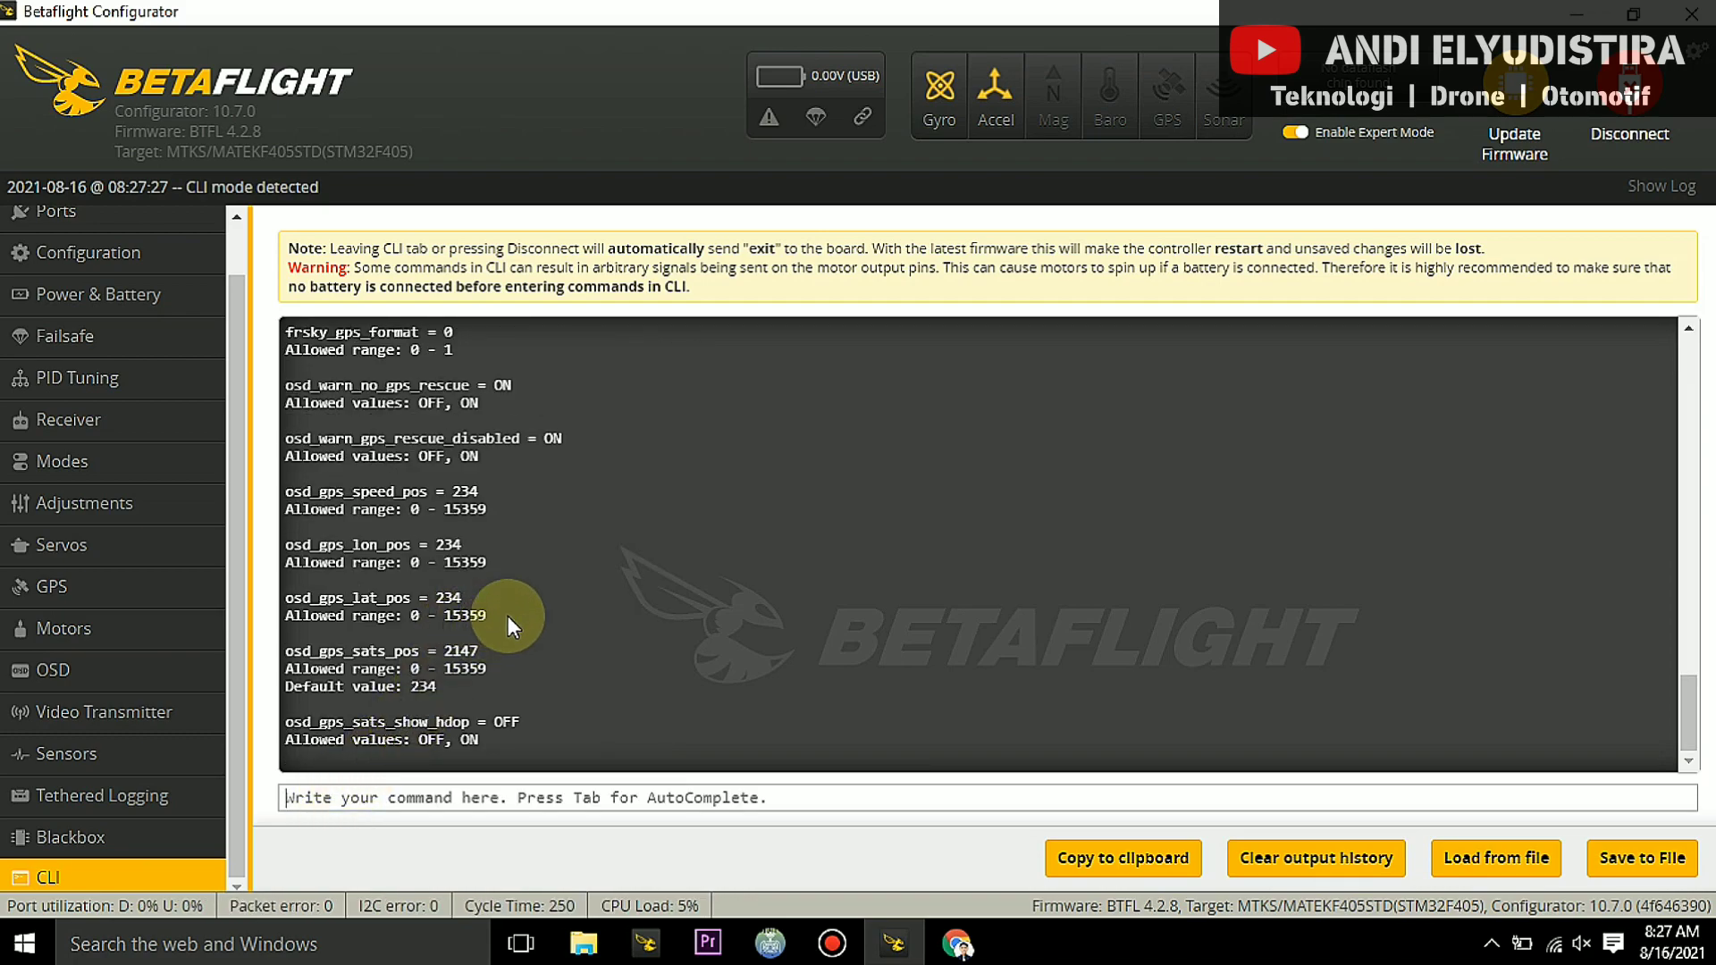
# Find gps_rescue_min_dth in the command output and examine its current value and allowed range.
pyautogui.scroll(5, 508, 615)
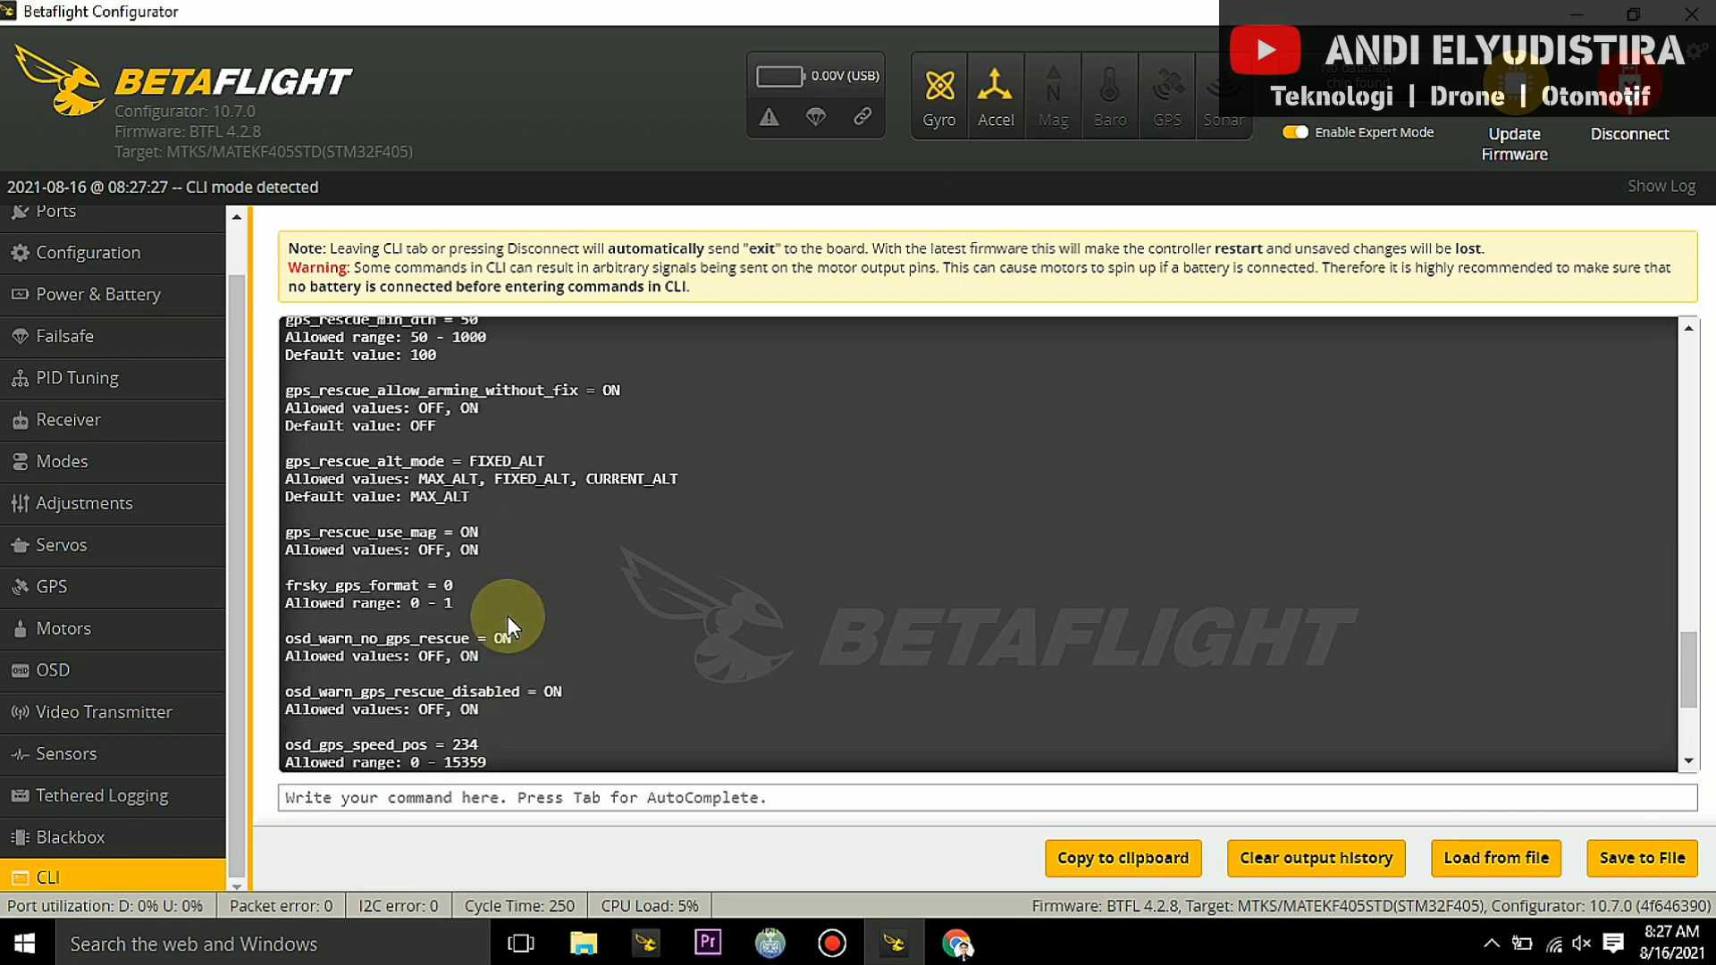
pyautogui.scroll(2, 507, 614)
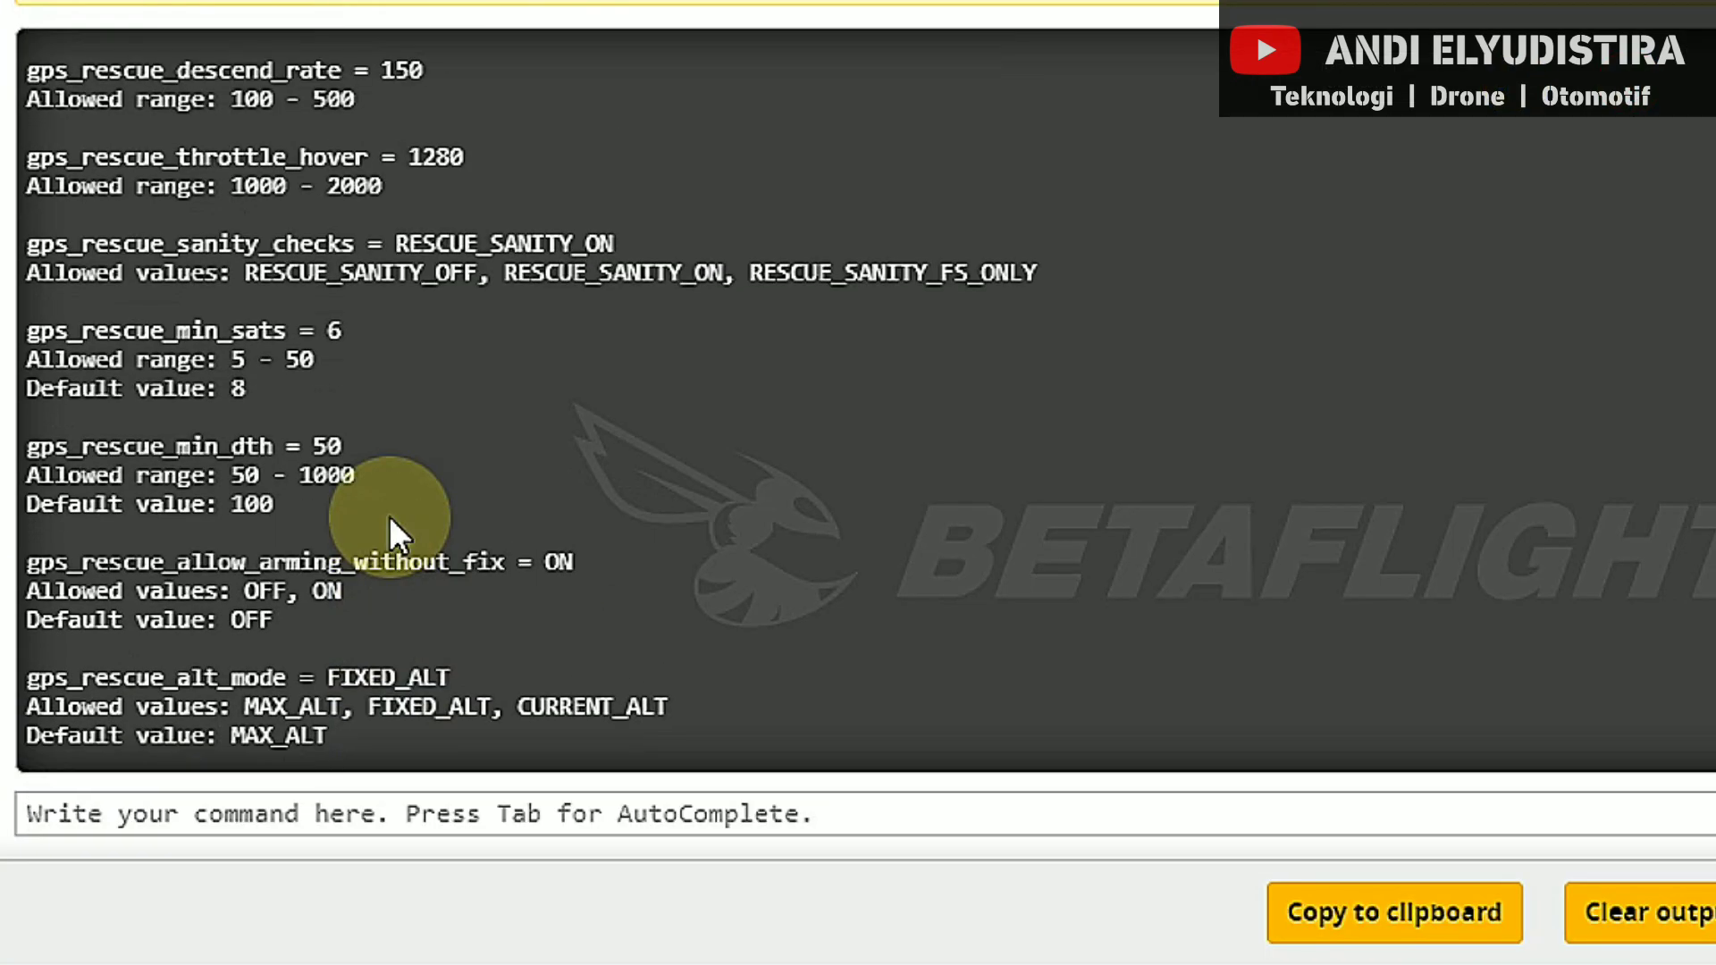
pyautogui.moveTo(25, 446); pyautogui.dragTo(341, 447)
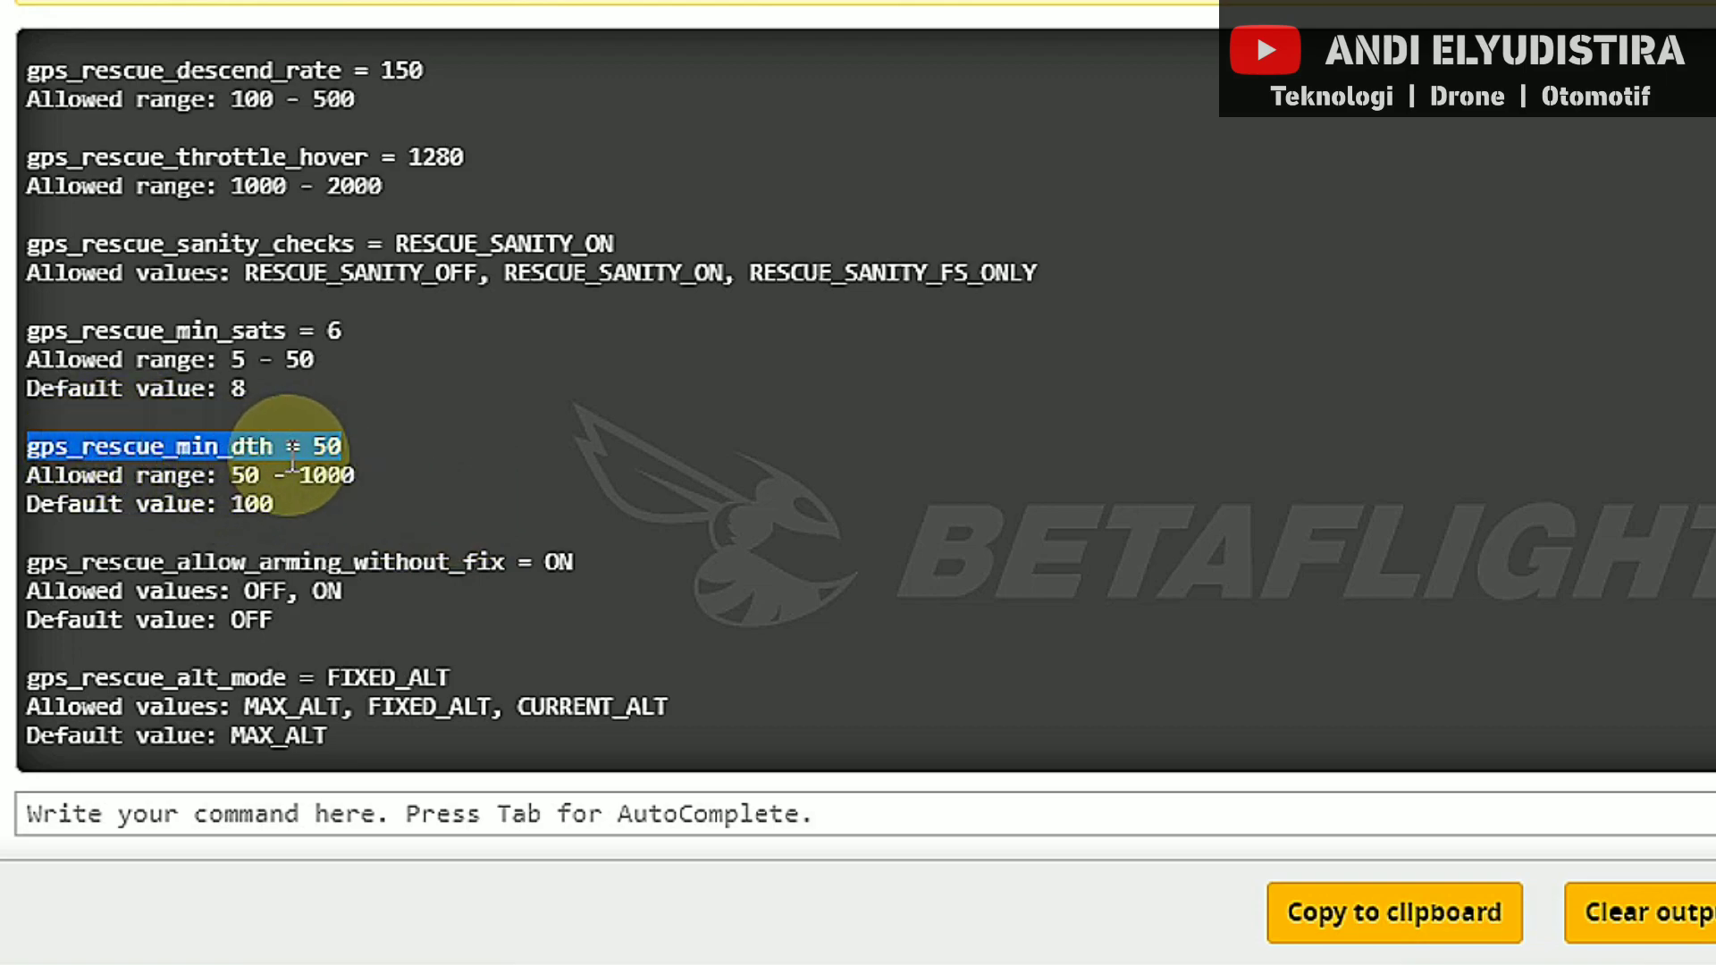
pyautogui.click(359, 445)
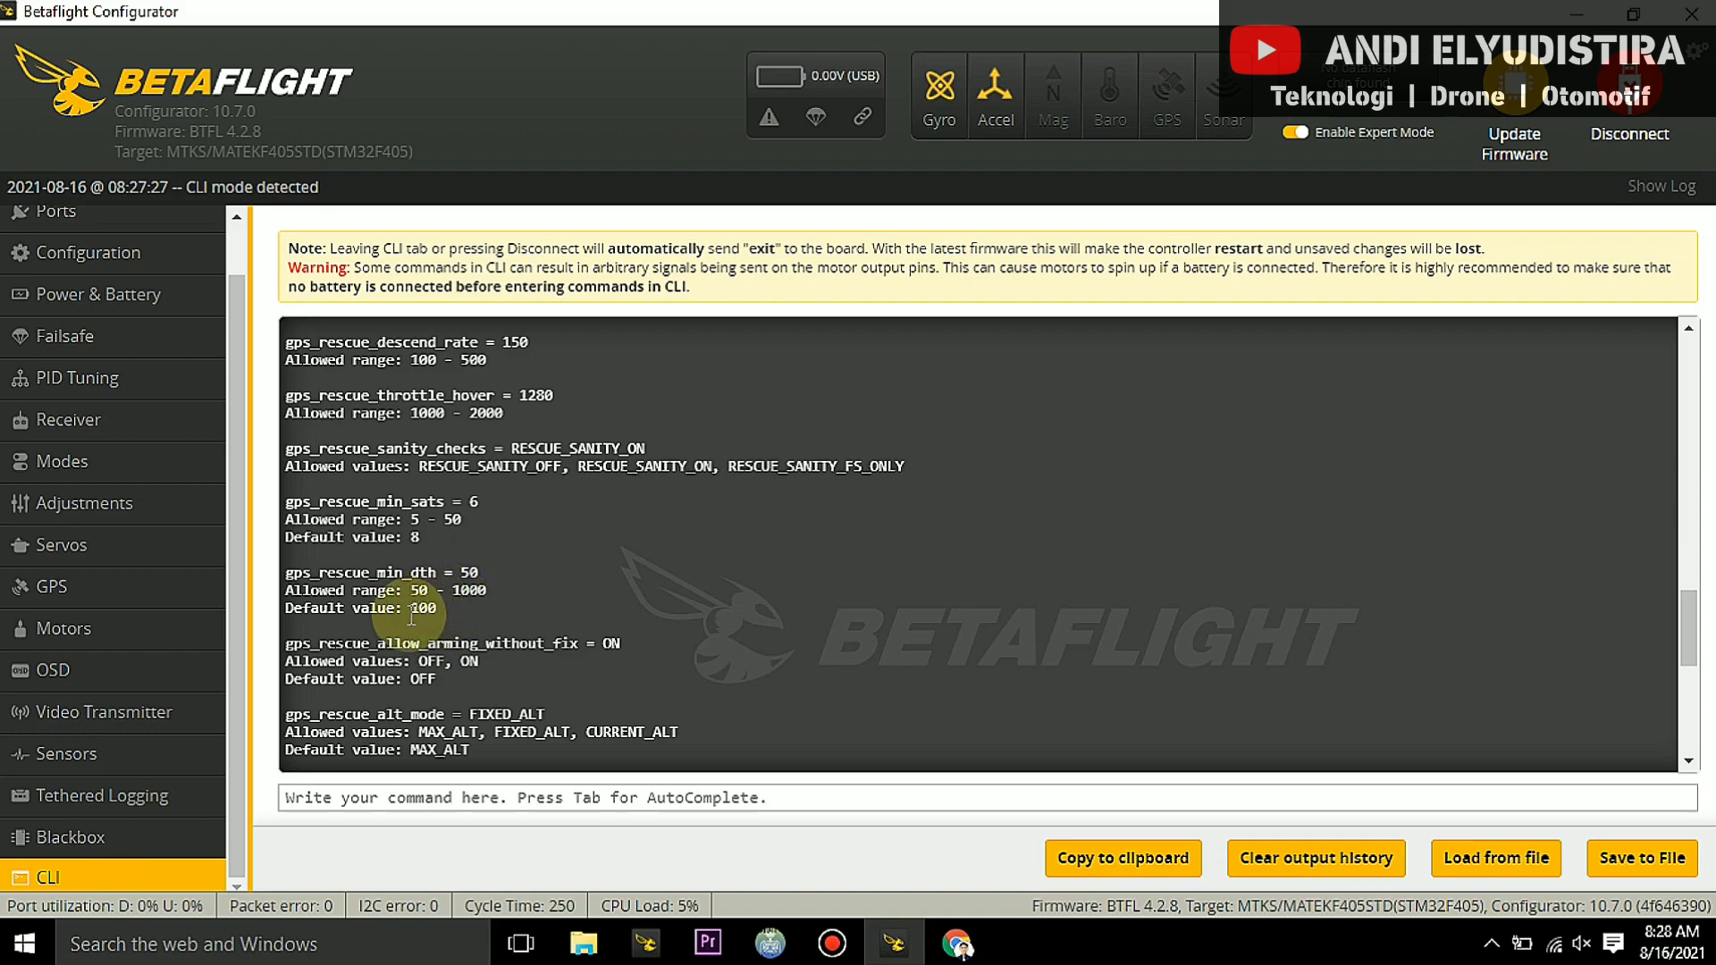
pyautogui.moveTo(303, 591); pyautogui.dragTo(355, 591)
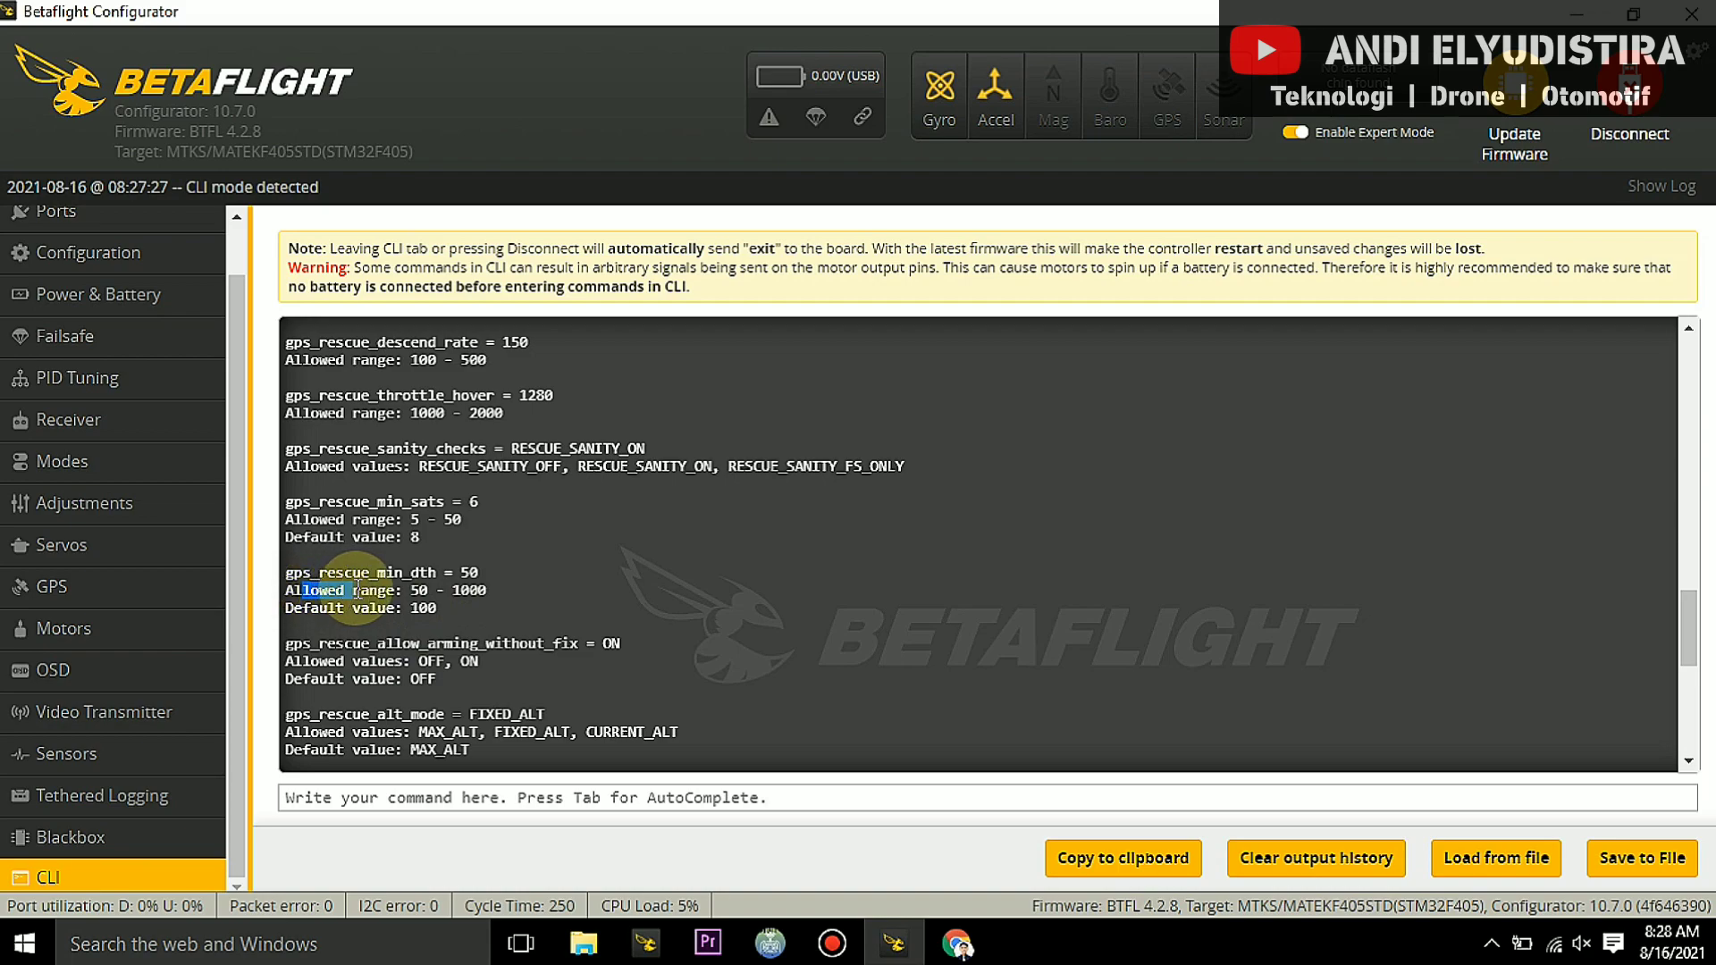
# Compare the gps_rescue_min_dth value with its allowed range and default in the command output.
pyautogui.doubleClick(423, 590)
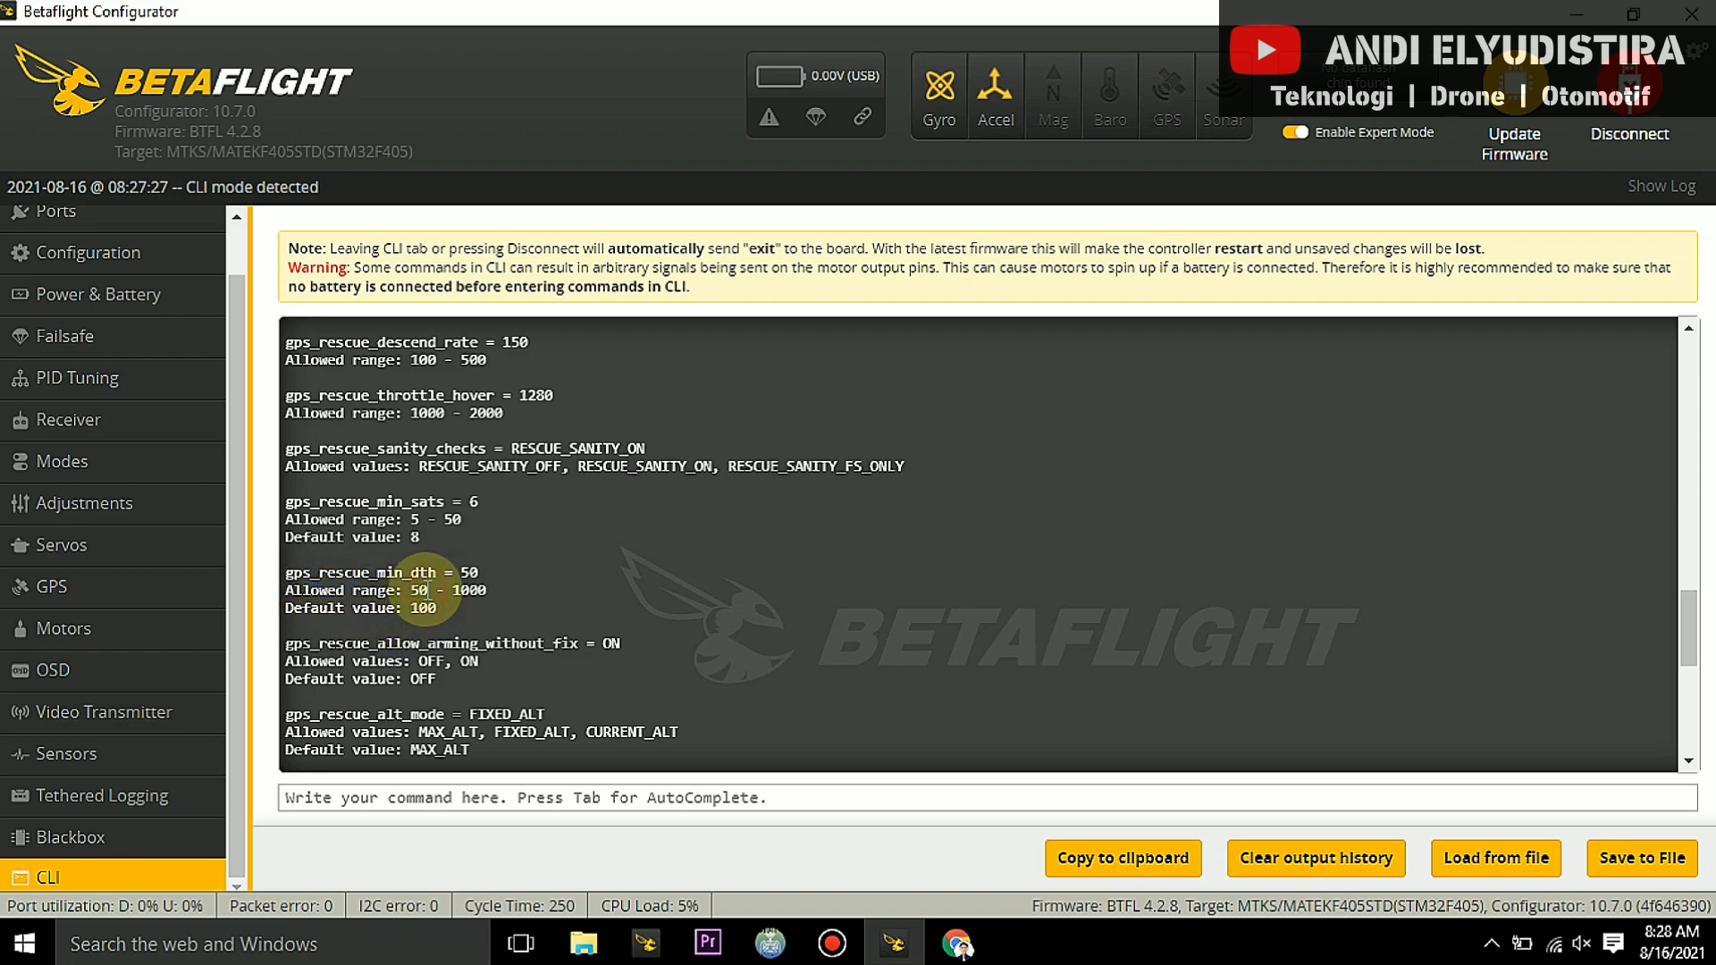
pyautogui.doubleClick(471, 591)
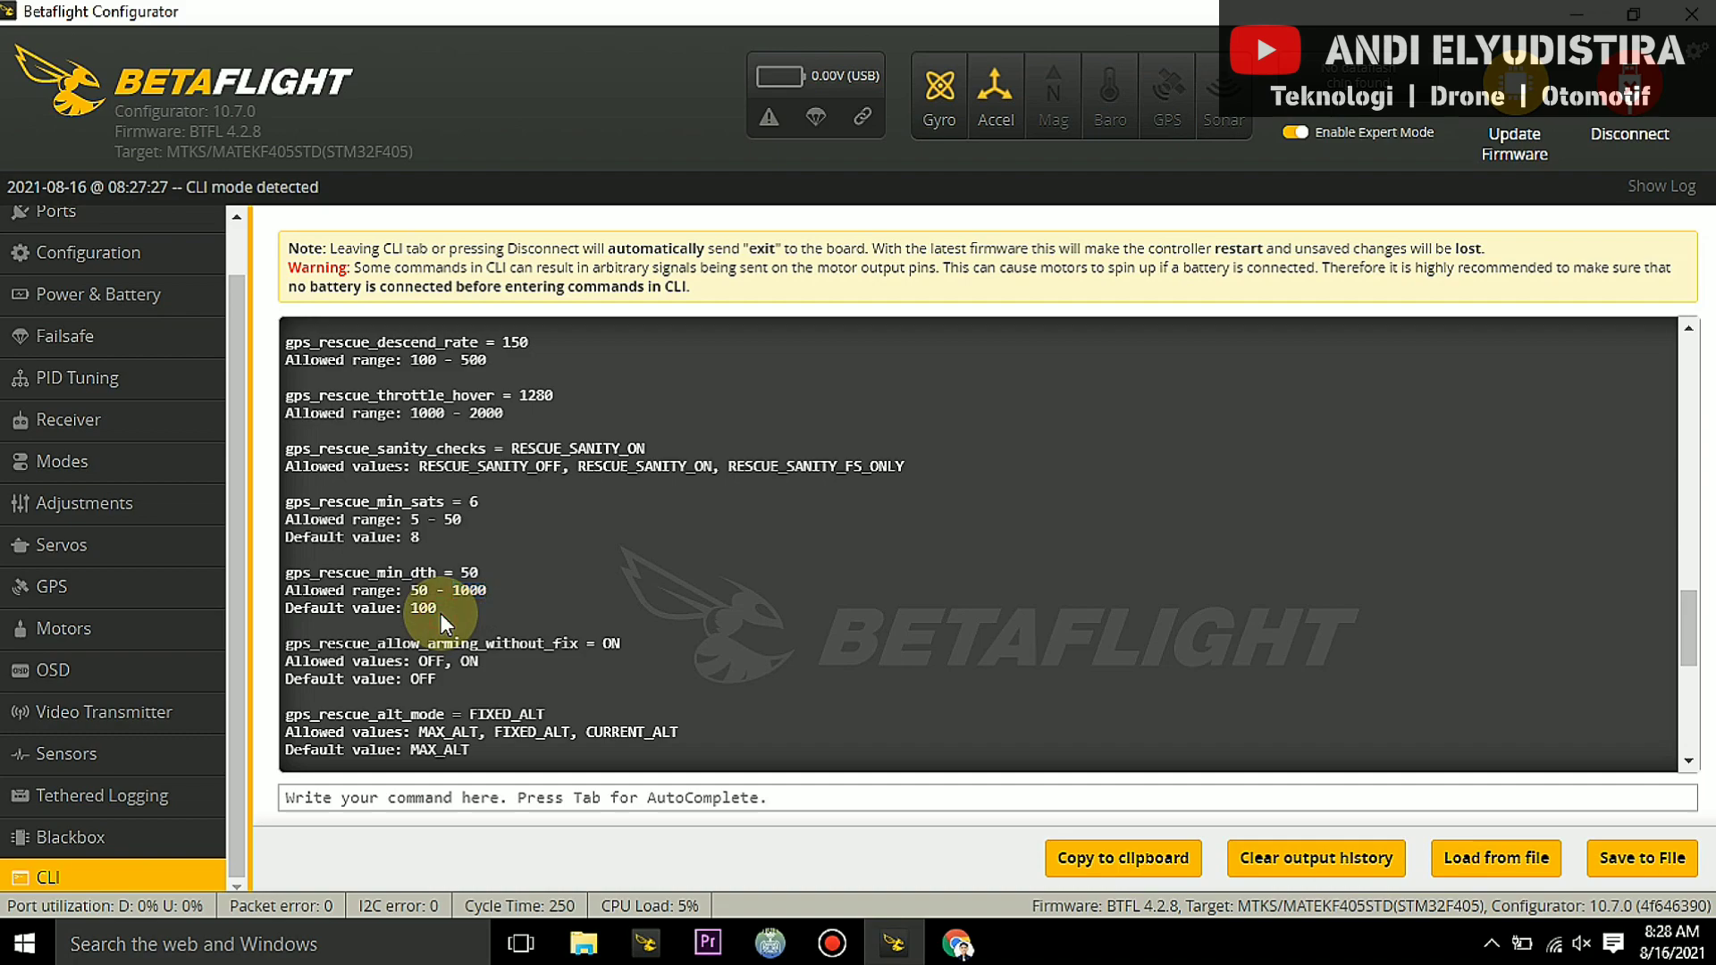
pyautogui.click(479, 570)
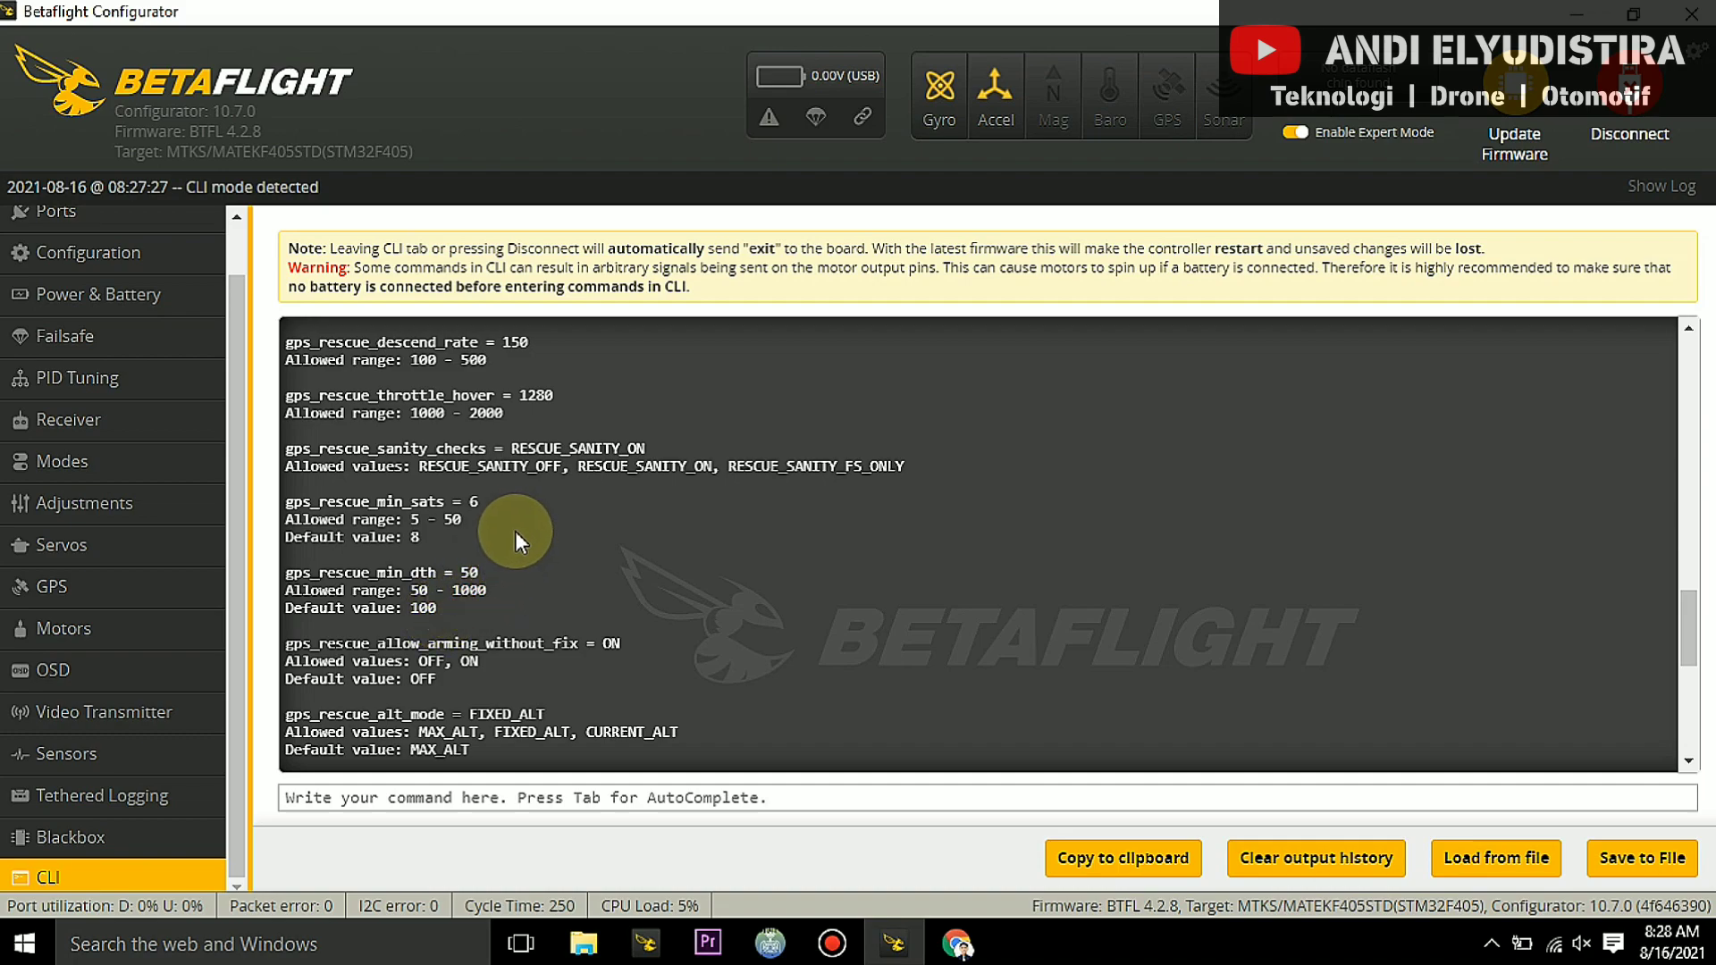
pyautogui.scroll(3, 515, 530)
pyautogui.scroll(1, 515, 531)
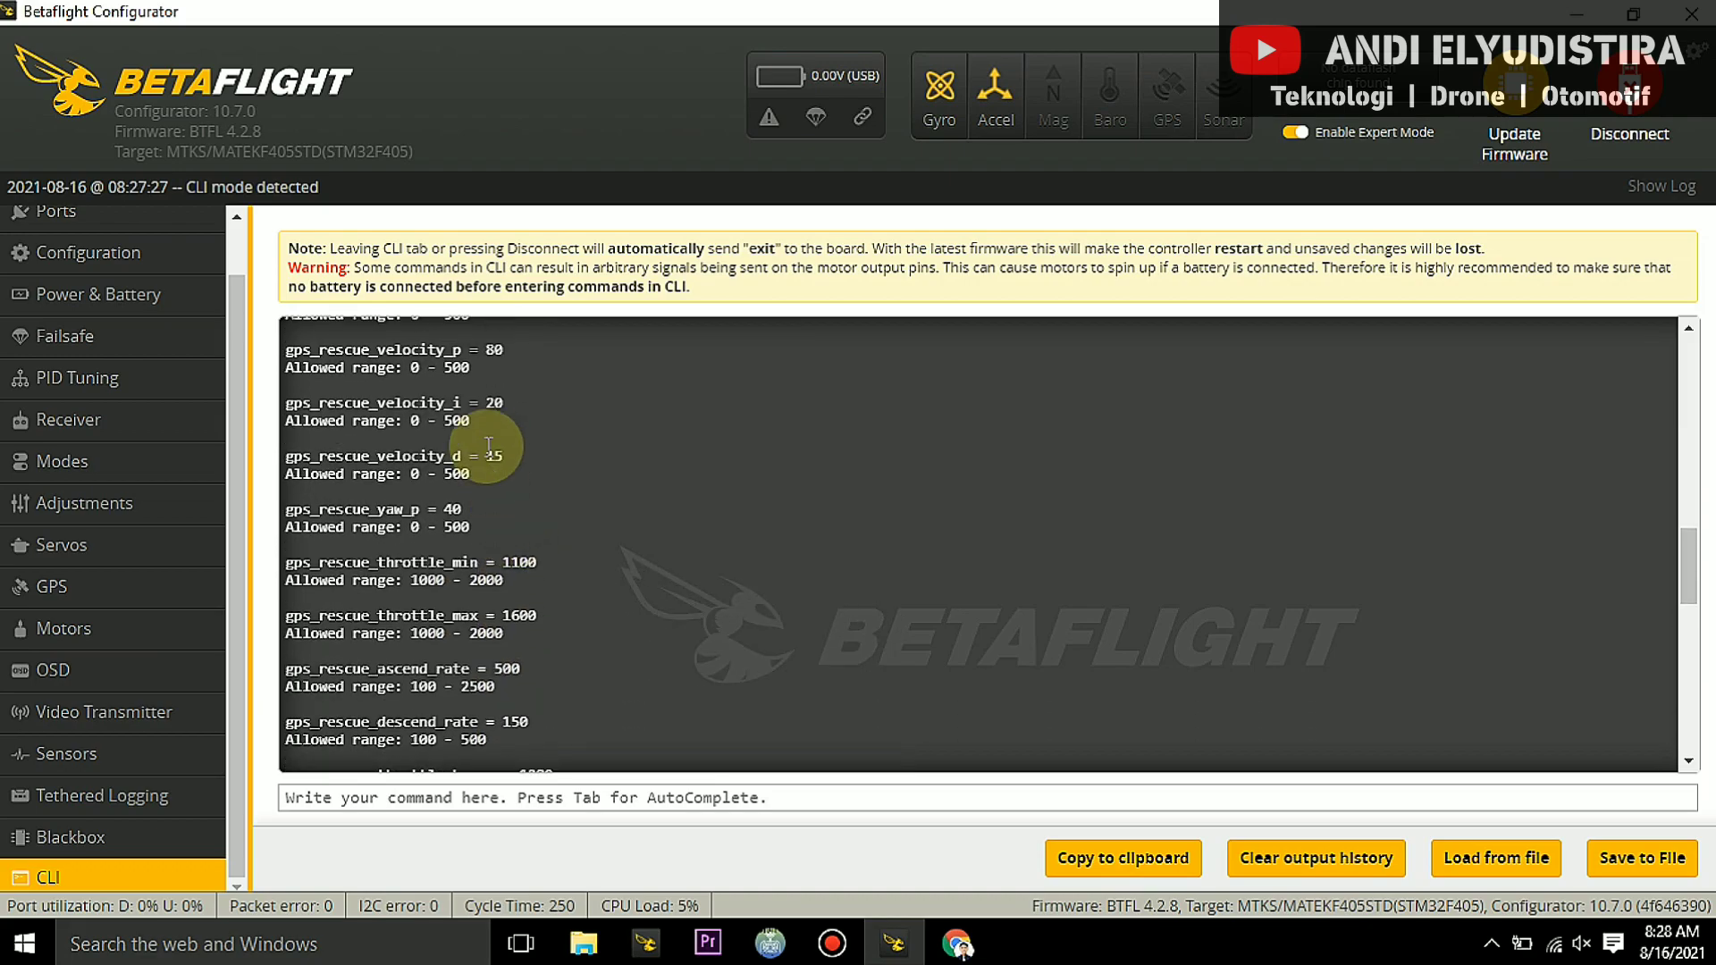
pyautogui.scroll(-4, 492, 527)
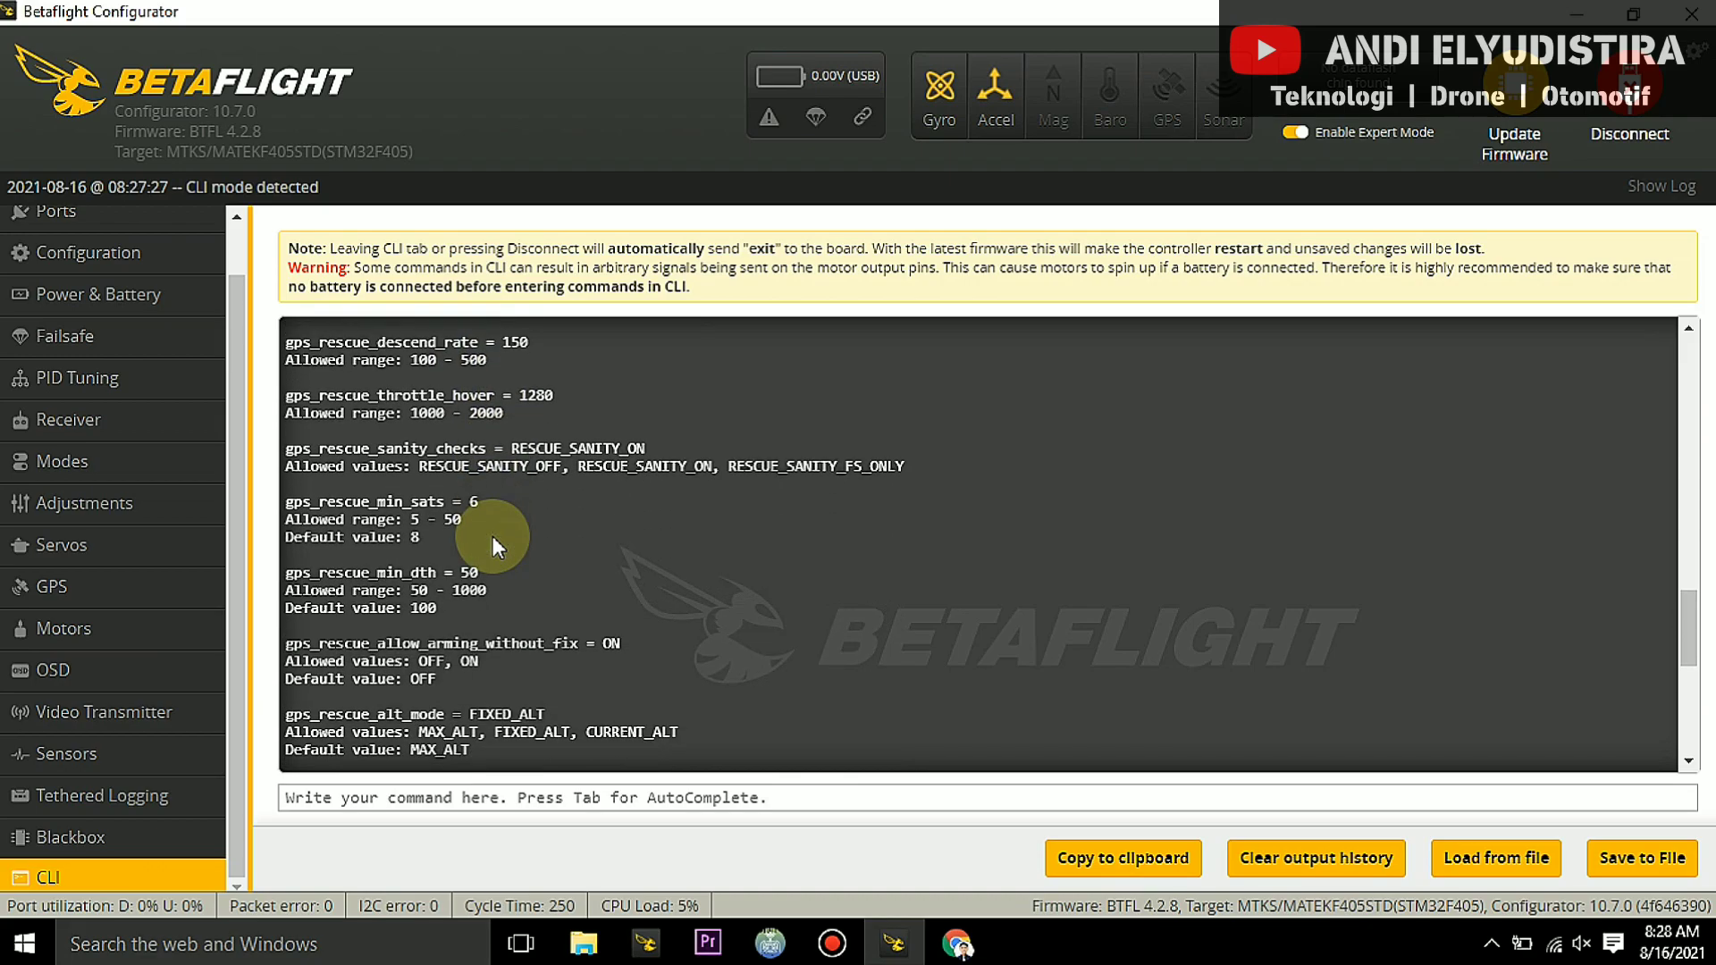
# Review the remaining GPS parameters in the command output, from the OSD GPS entries back up to the rescue distance and speed settings.
pyautogui.scroll(-2, 492, 536)
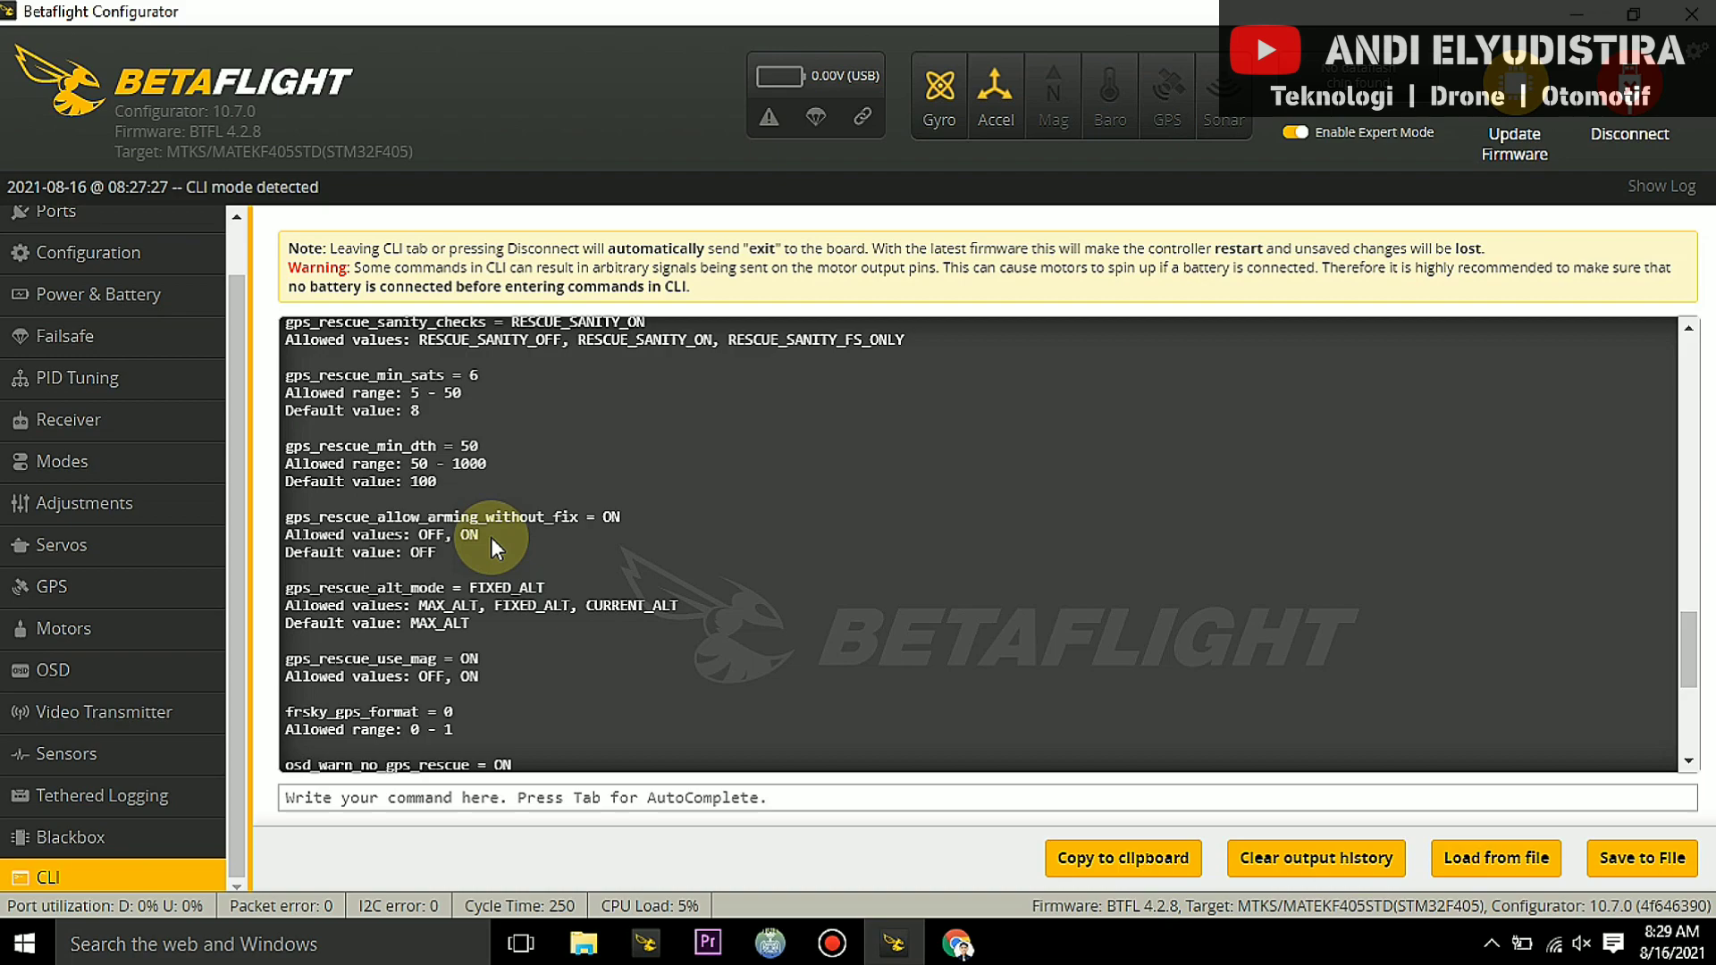
pyautogui.scroll(-2, 491, 538)
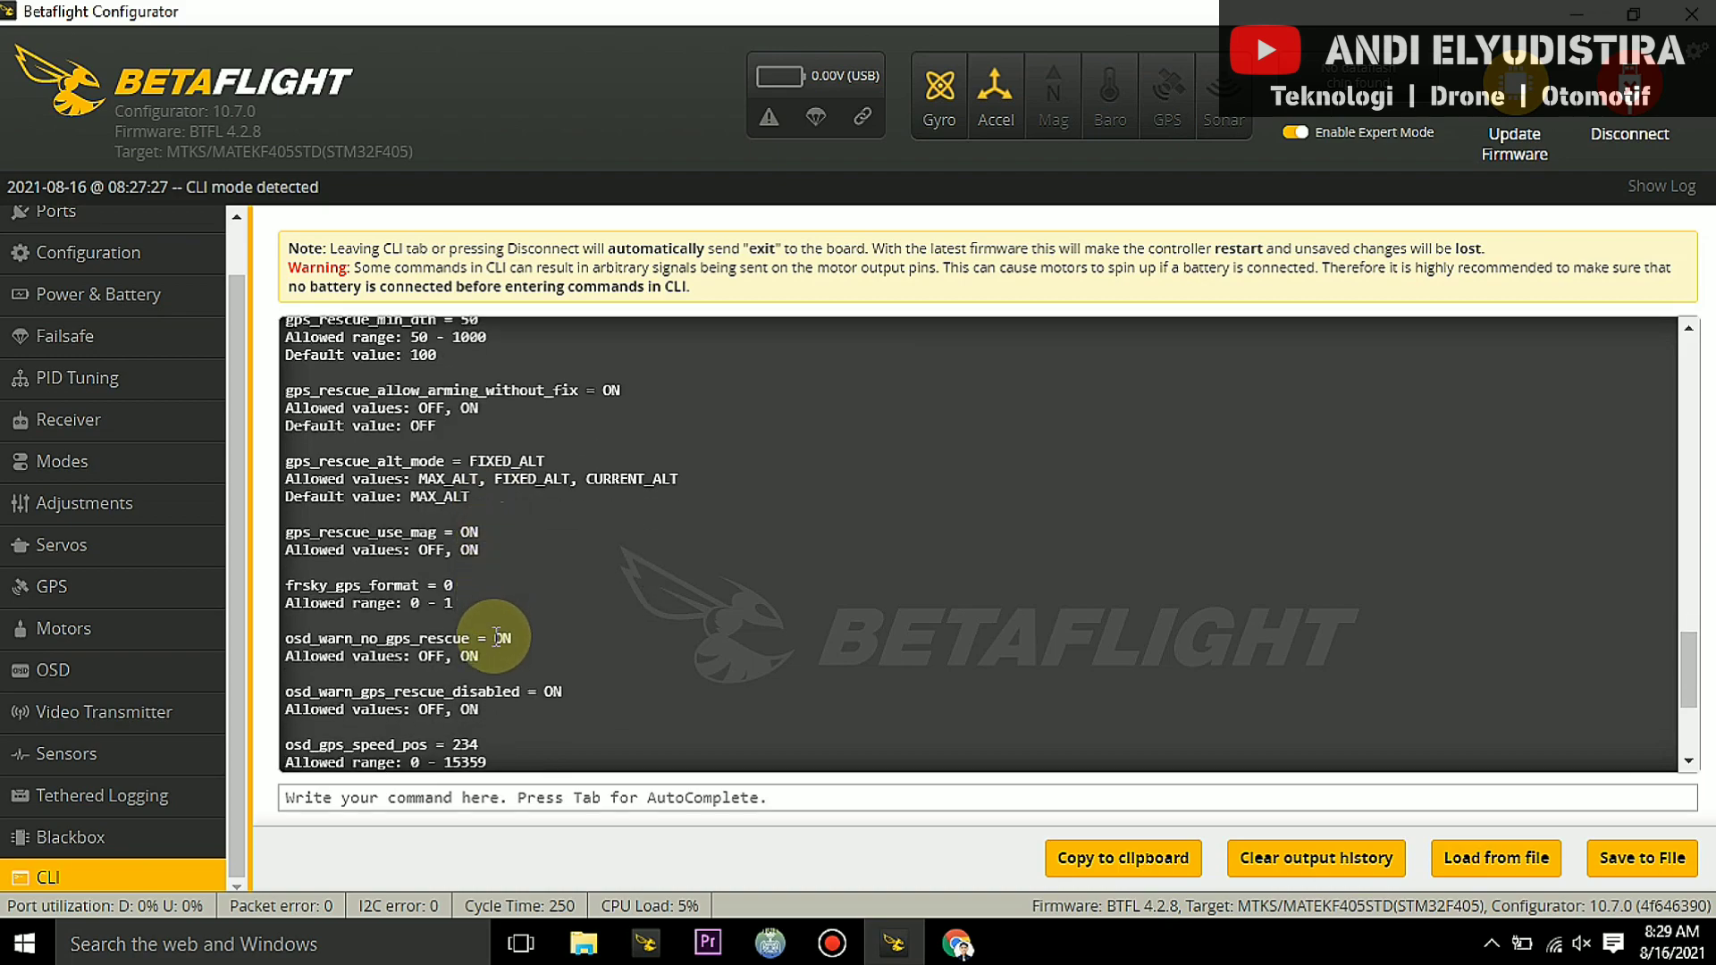
pyautogui.scroll(-4, 496, 637)
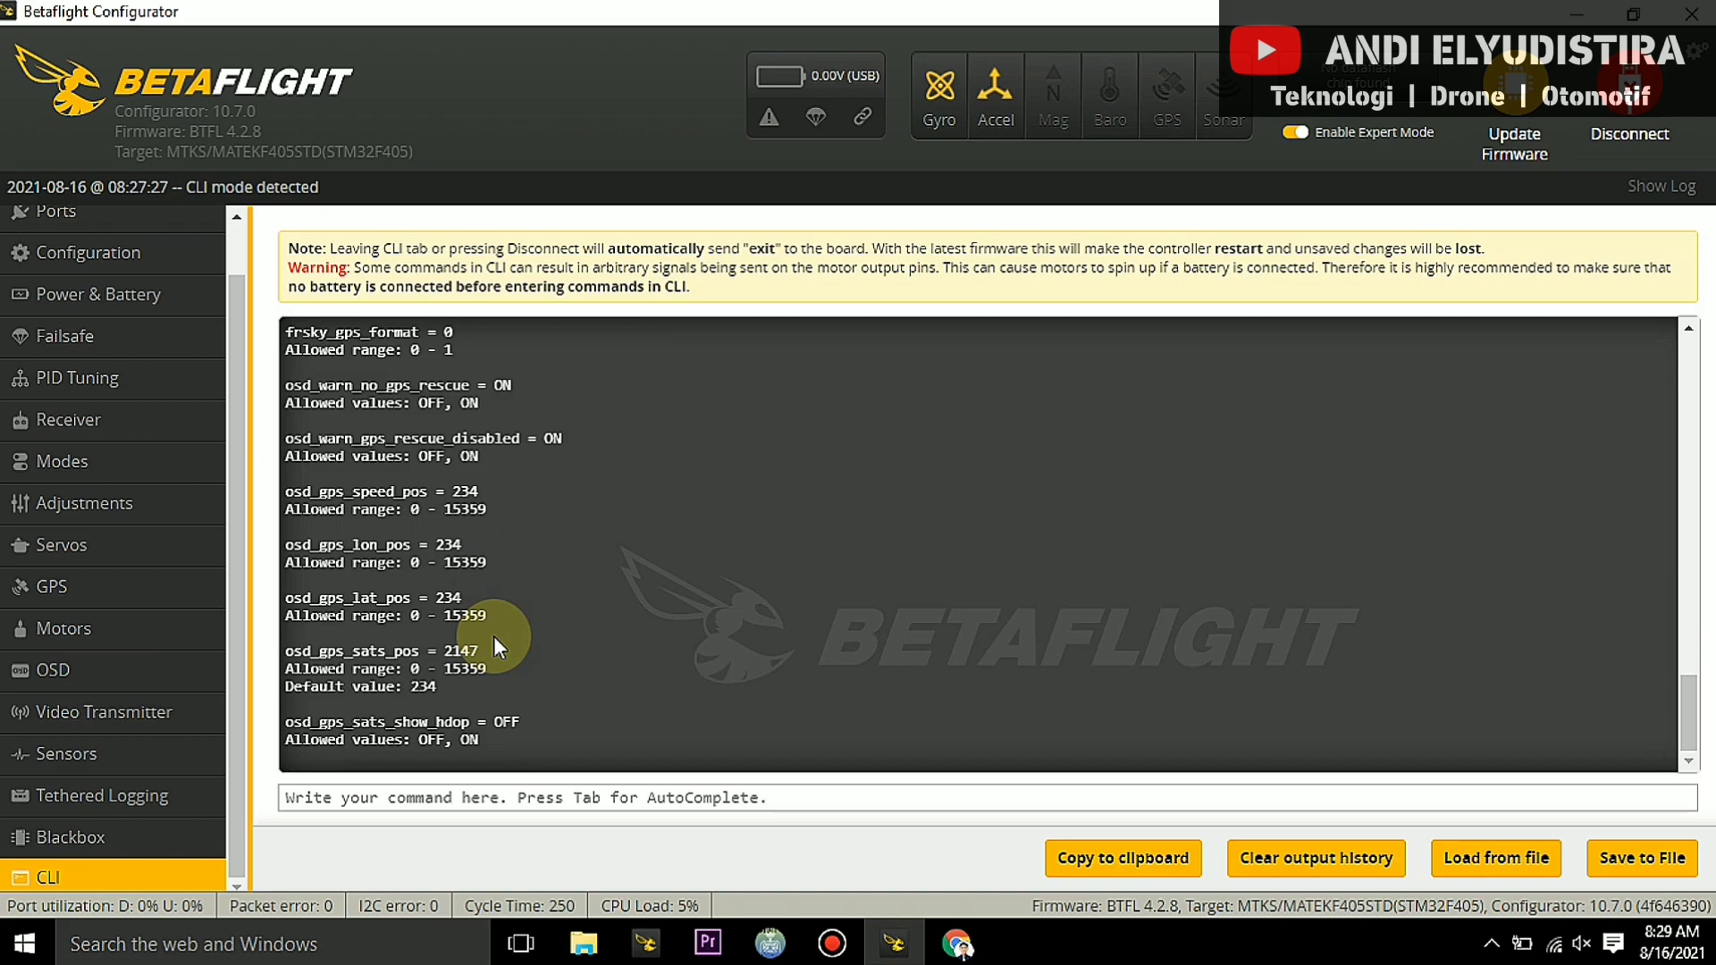
pyautogui.scroll(8, 493, 635)
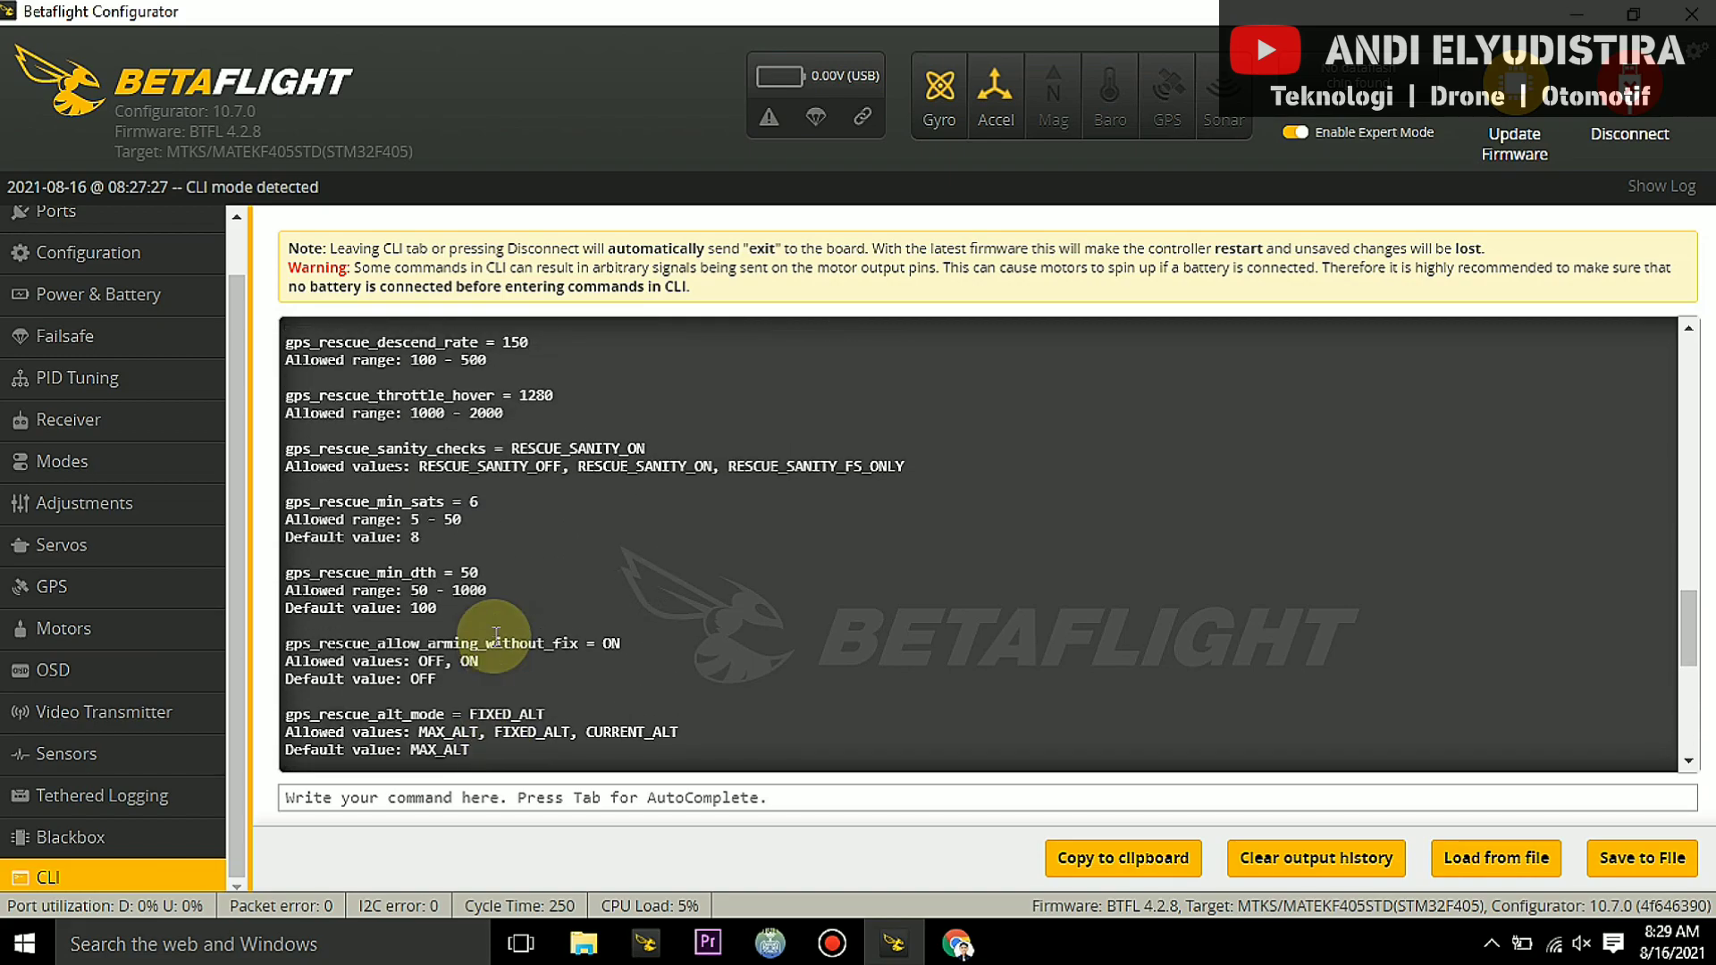
pyautogui.scroll(4, 496, 634)
pyautogui.scroll(-10, 494, 637)
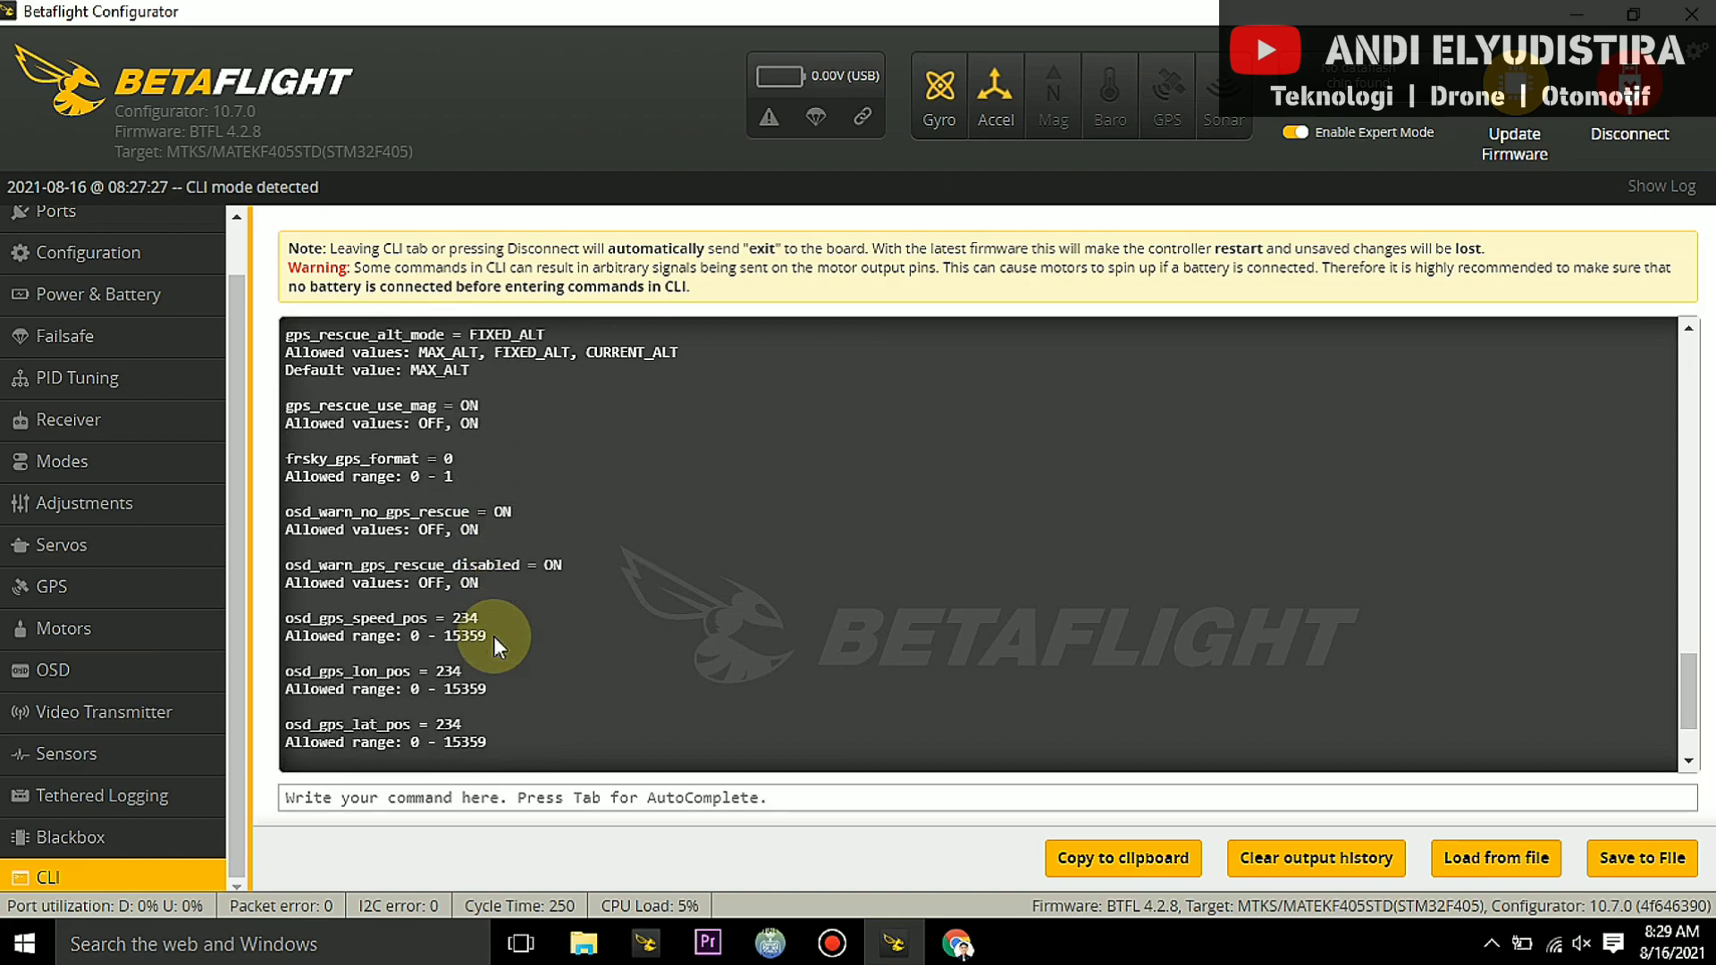
pyautogui.scroll(-2, 493, 635)
pyautogui.moveTo(287, 474); pyautogui.dragTo(360, 492)
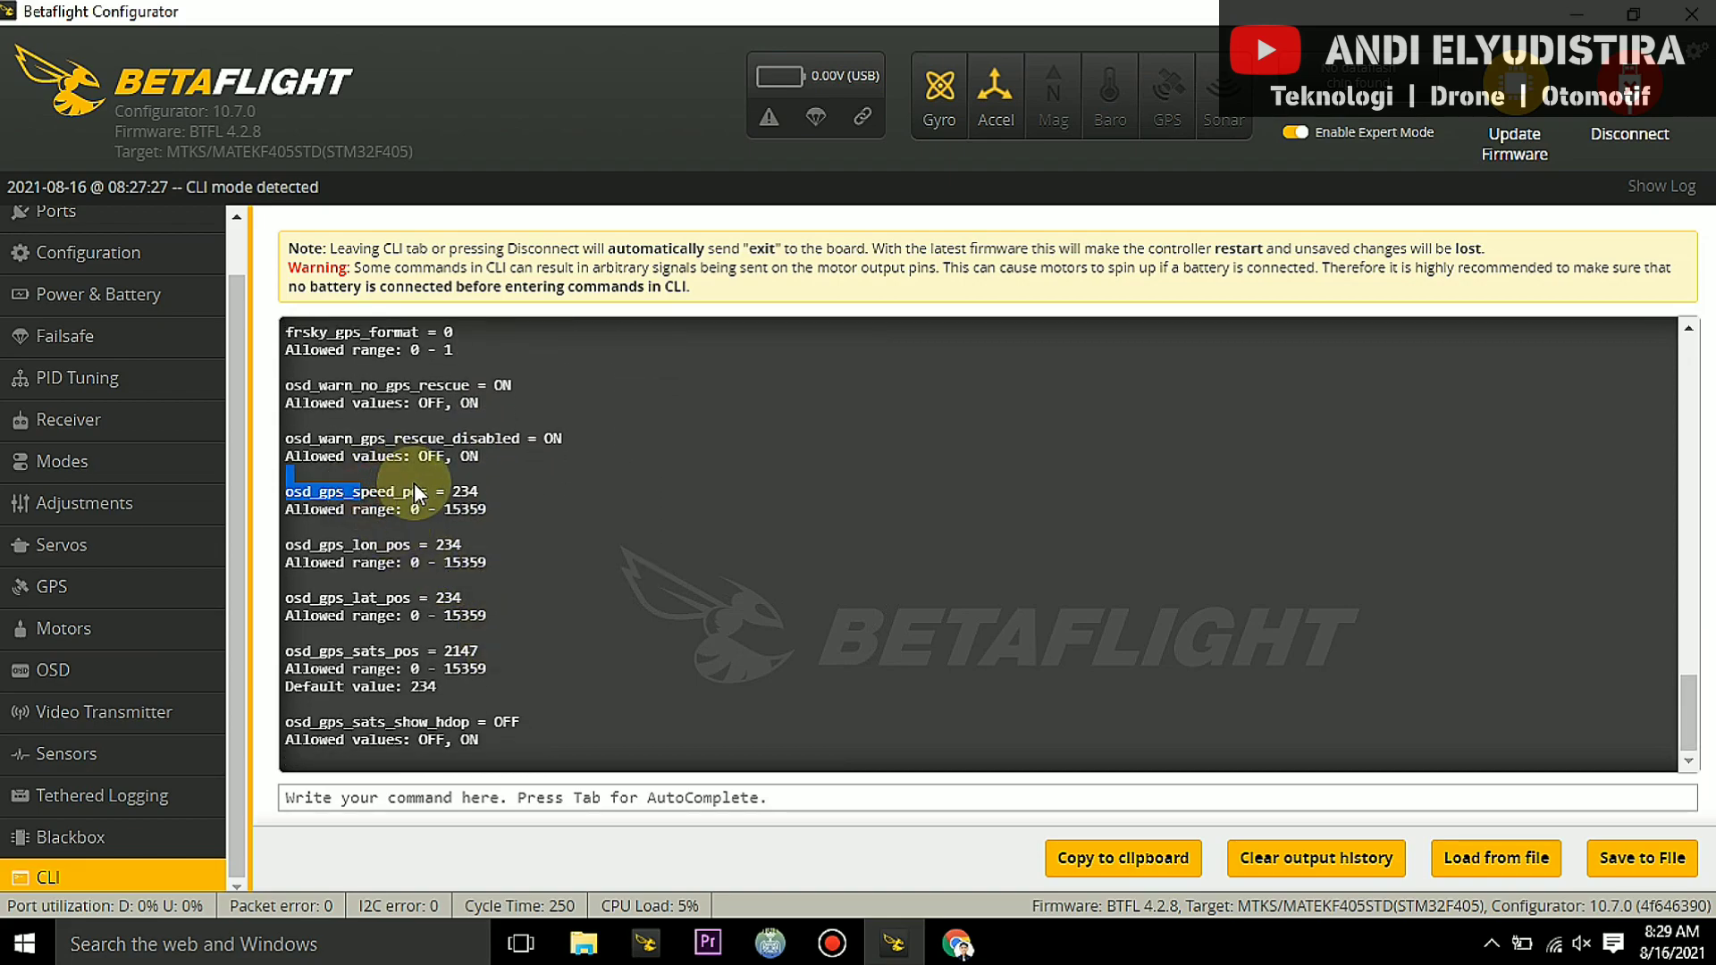
pyautogui.scroll(10, 503, 510)
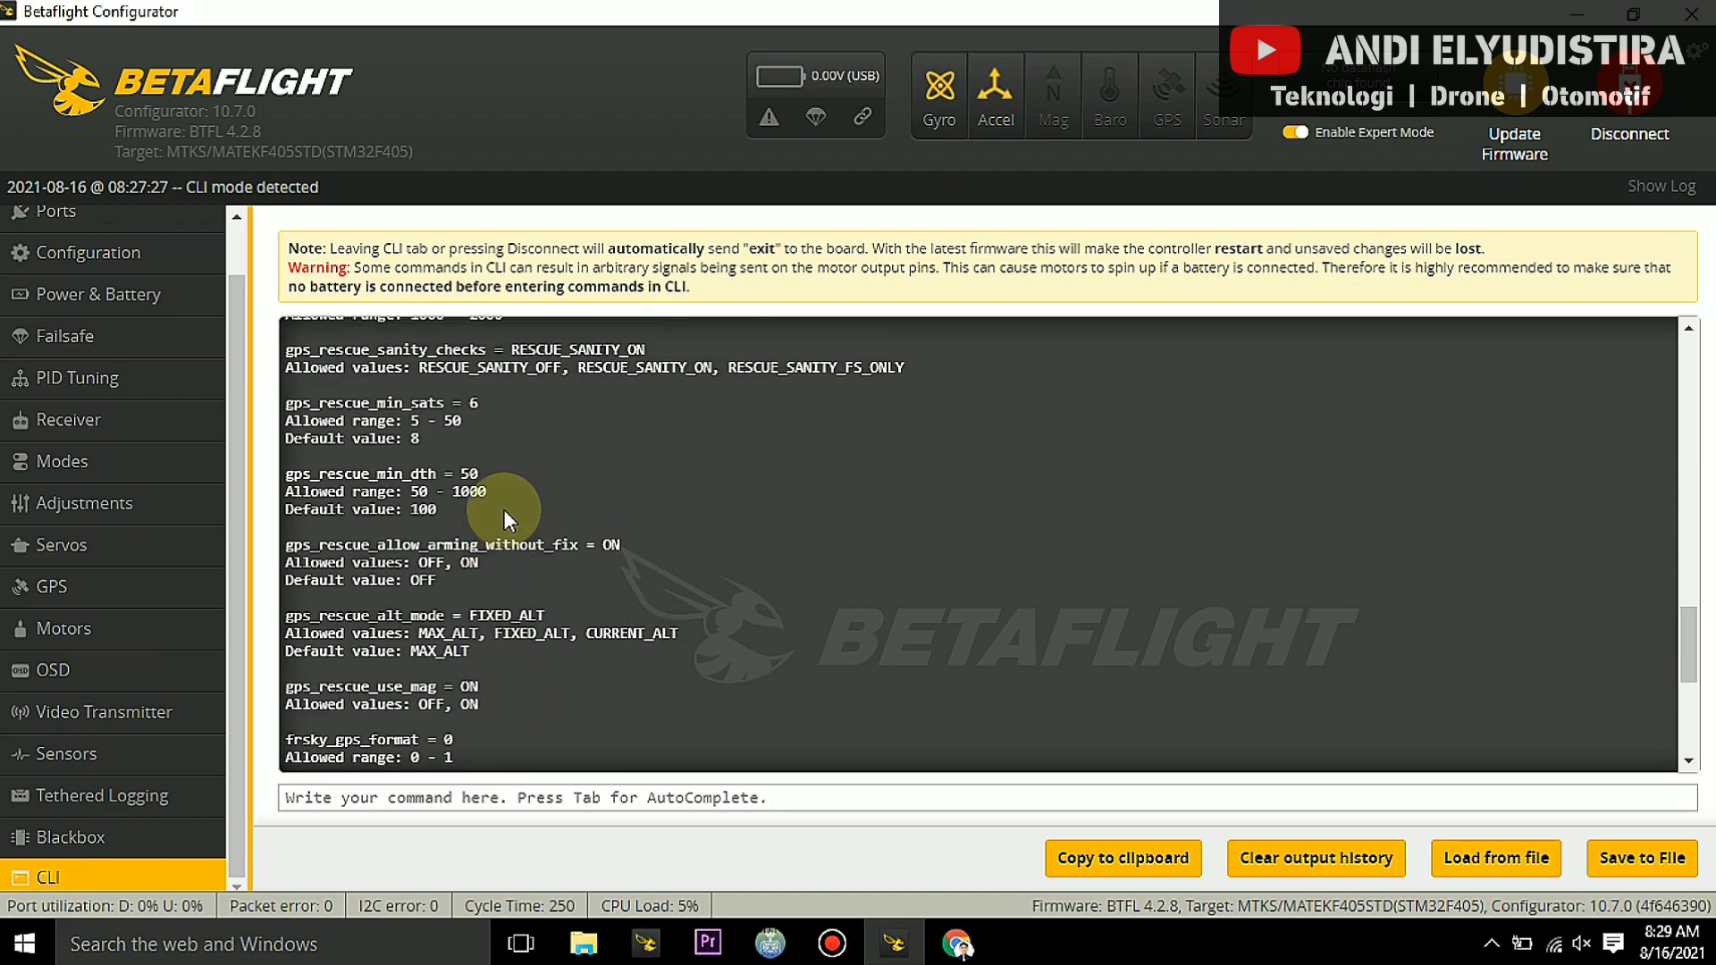
pyautogui.scroll(8, 505, 510)
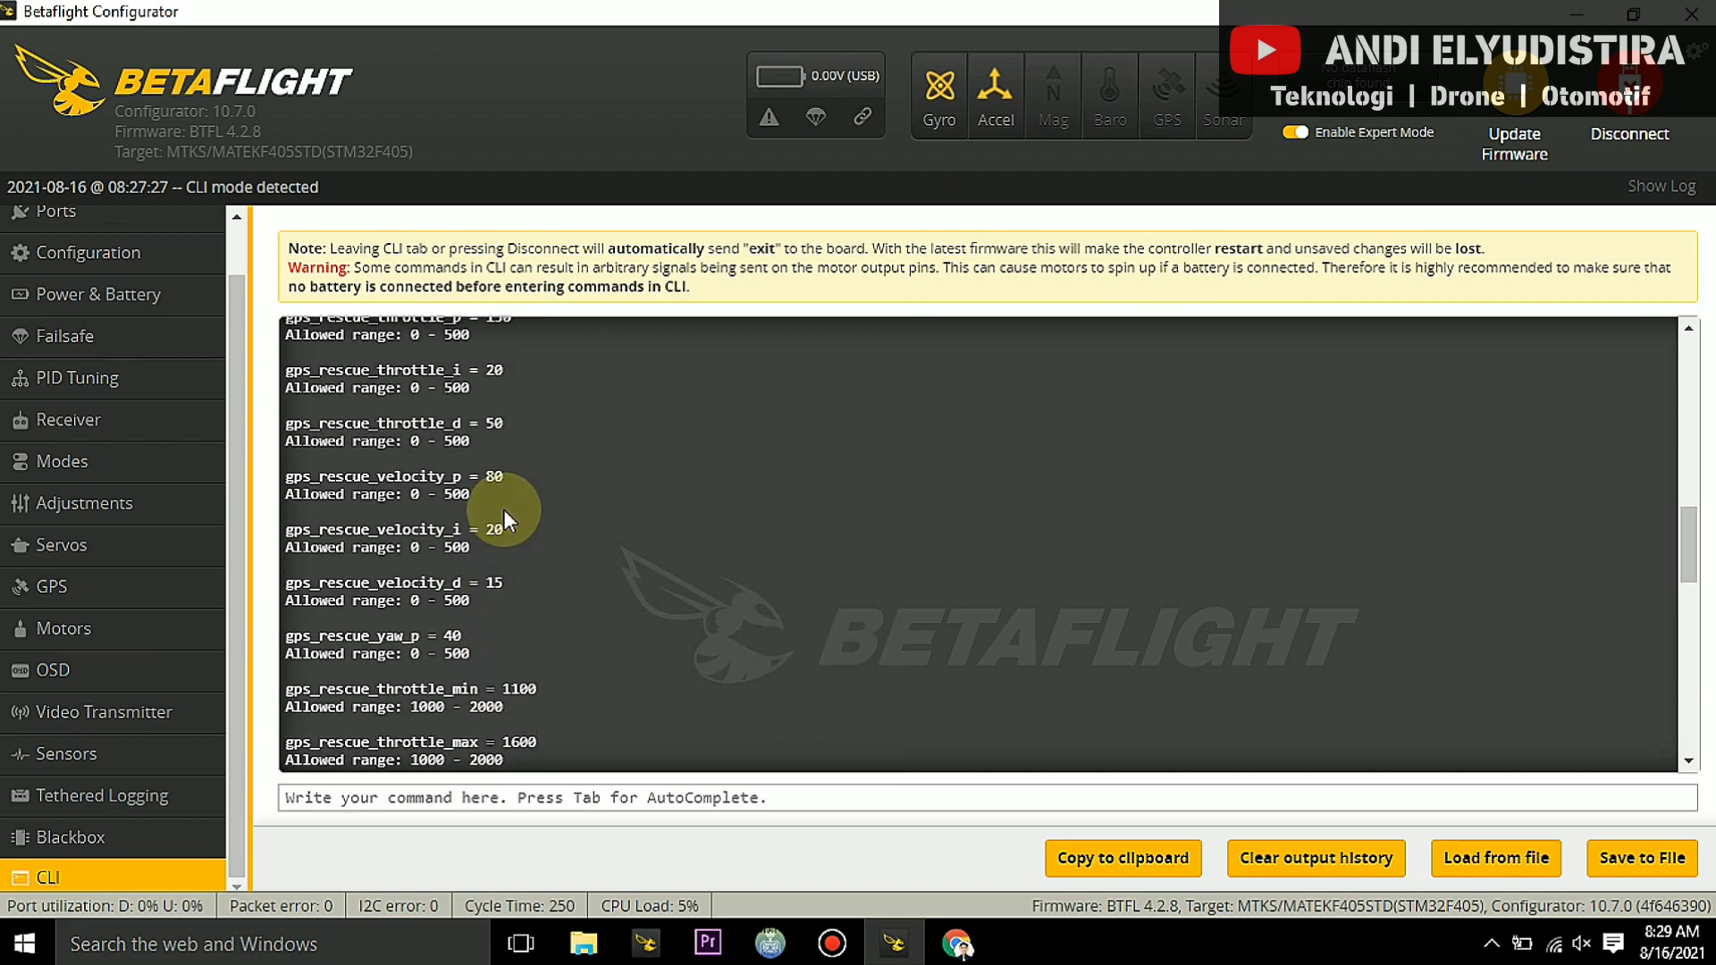
pyautogui.scroll(3, 504, 509)
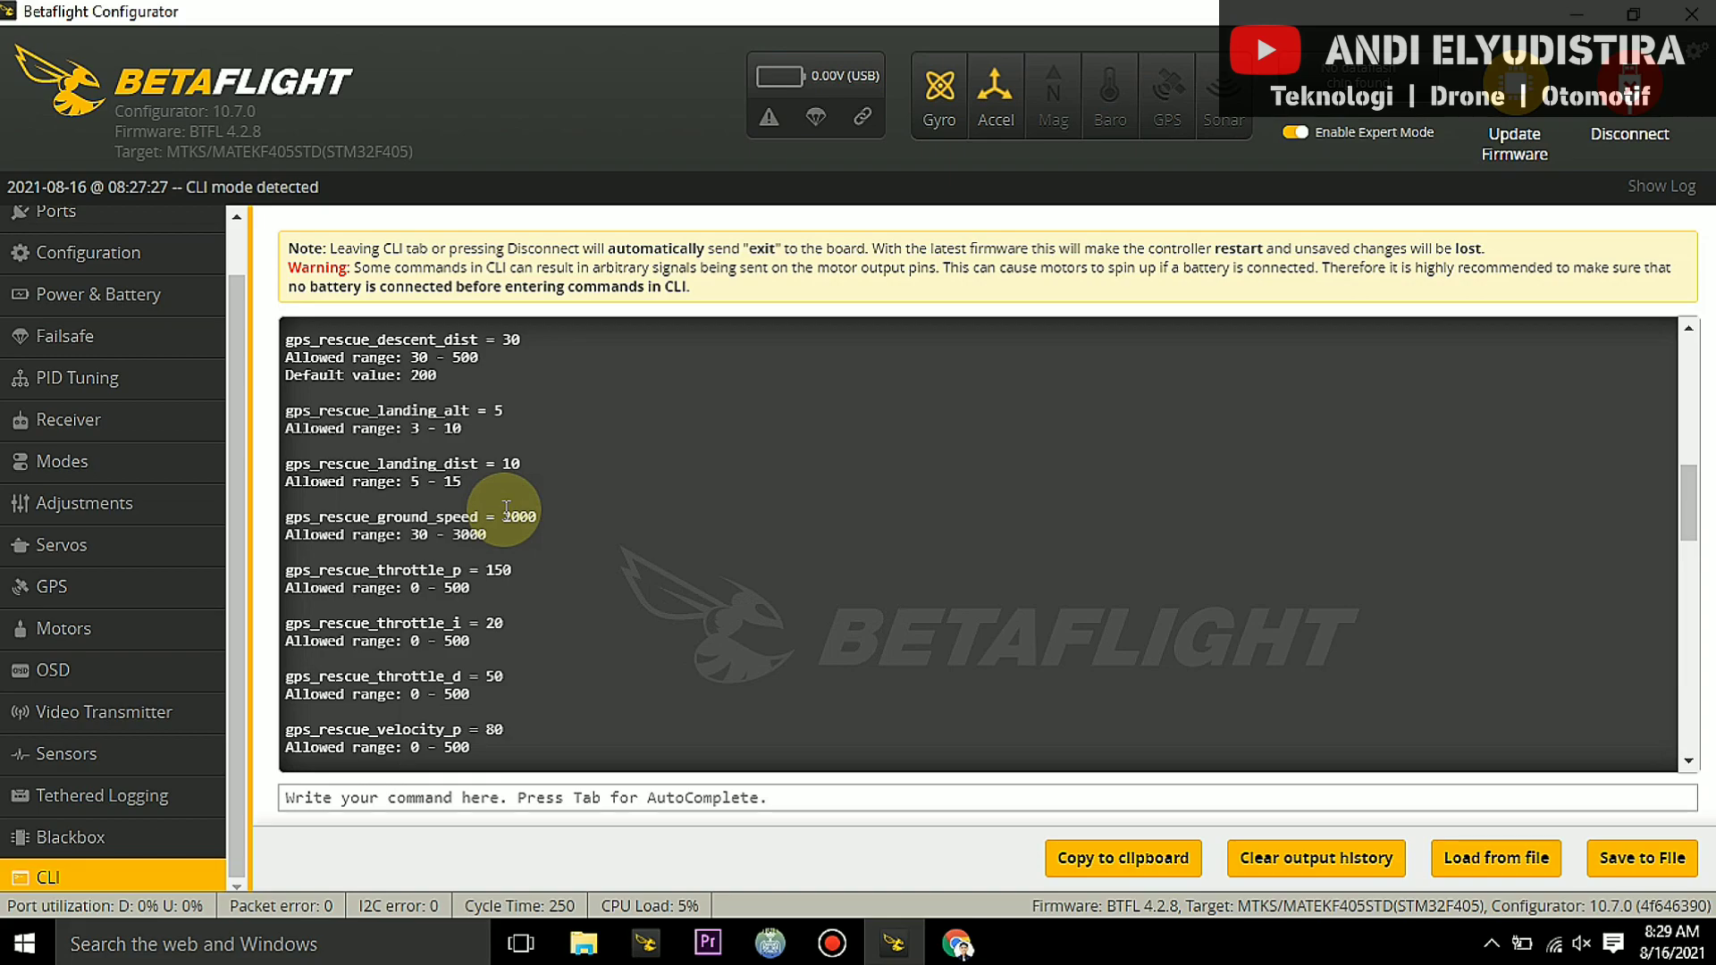
# Disconnect from the flight controller to leave the command-line interface and reconnect to it.
pyautogui.click(1629, 134)
pyautogui.click(1602, 118)
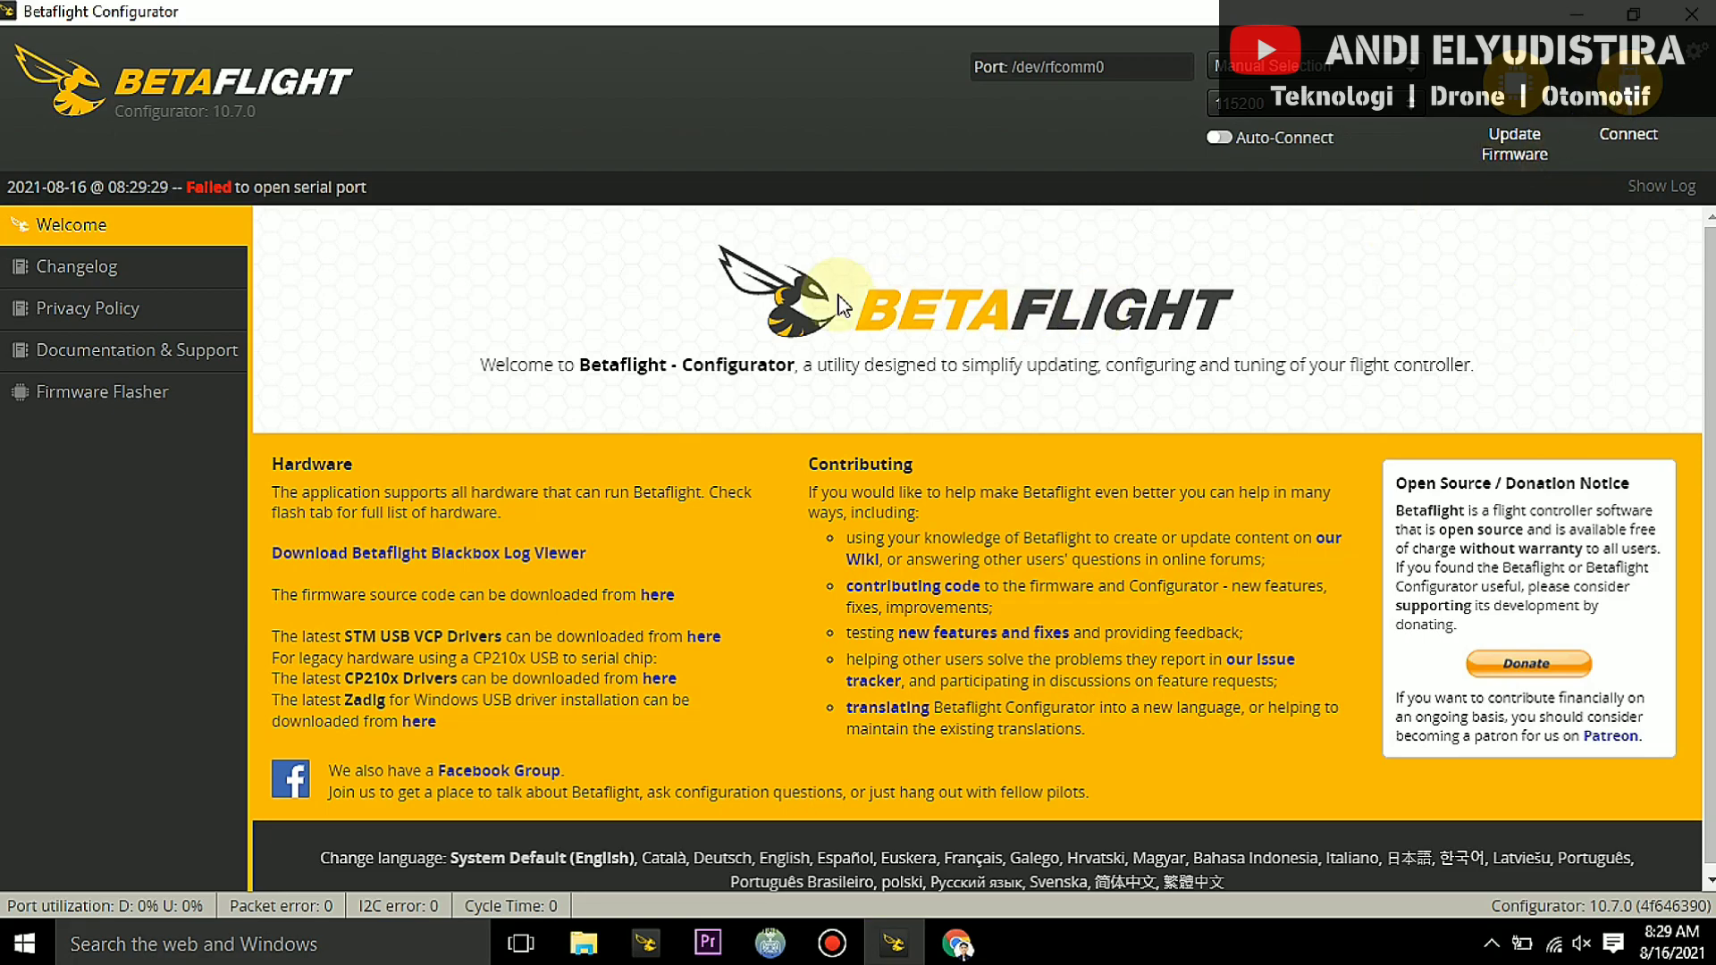
pyautogui.click(1604, 120)
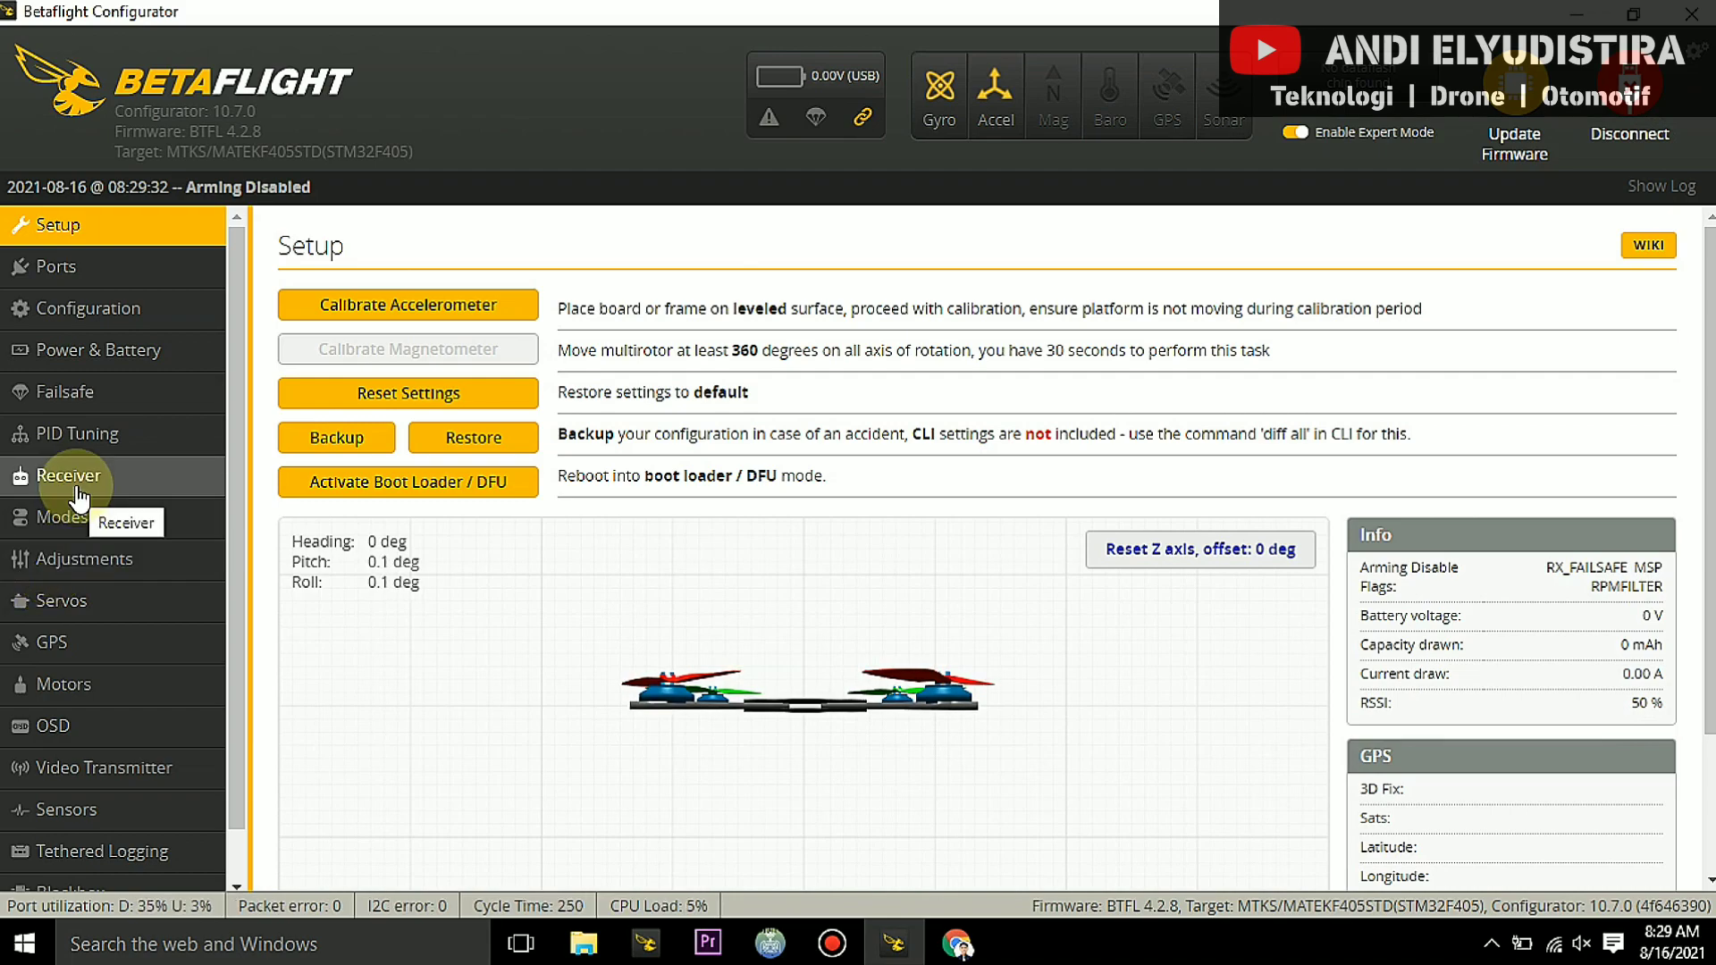
# In the OSD layout, place the home distance directly below the altitude and the home arrow below the craft name, and save the layout.
pyautogui.click(84, 726)
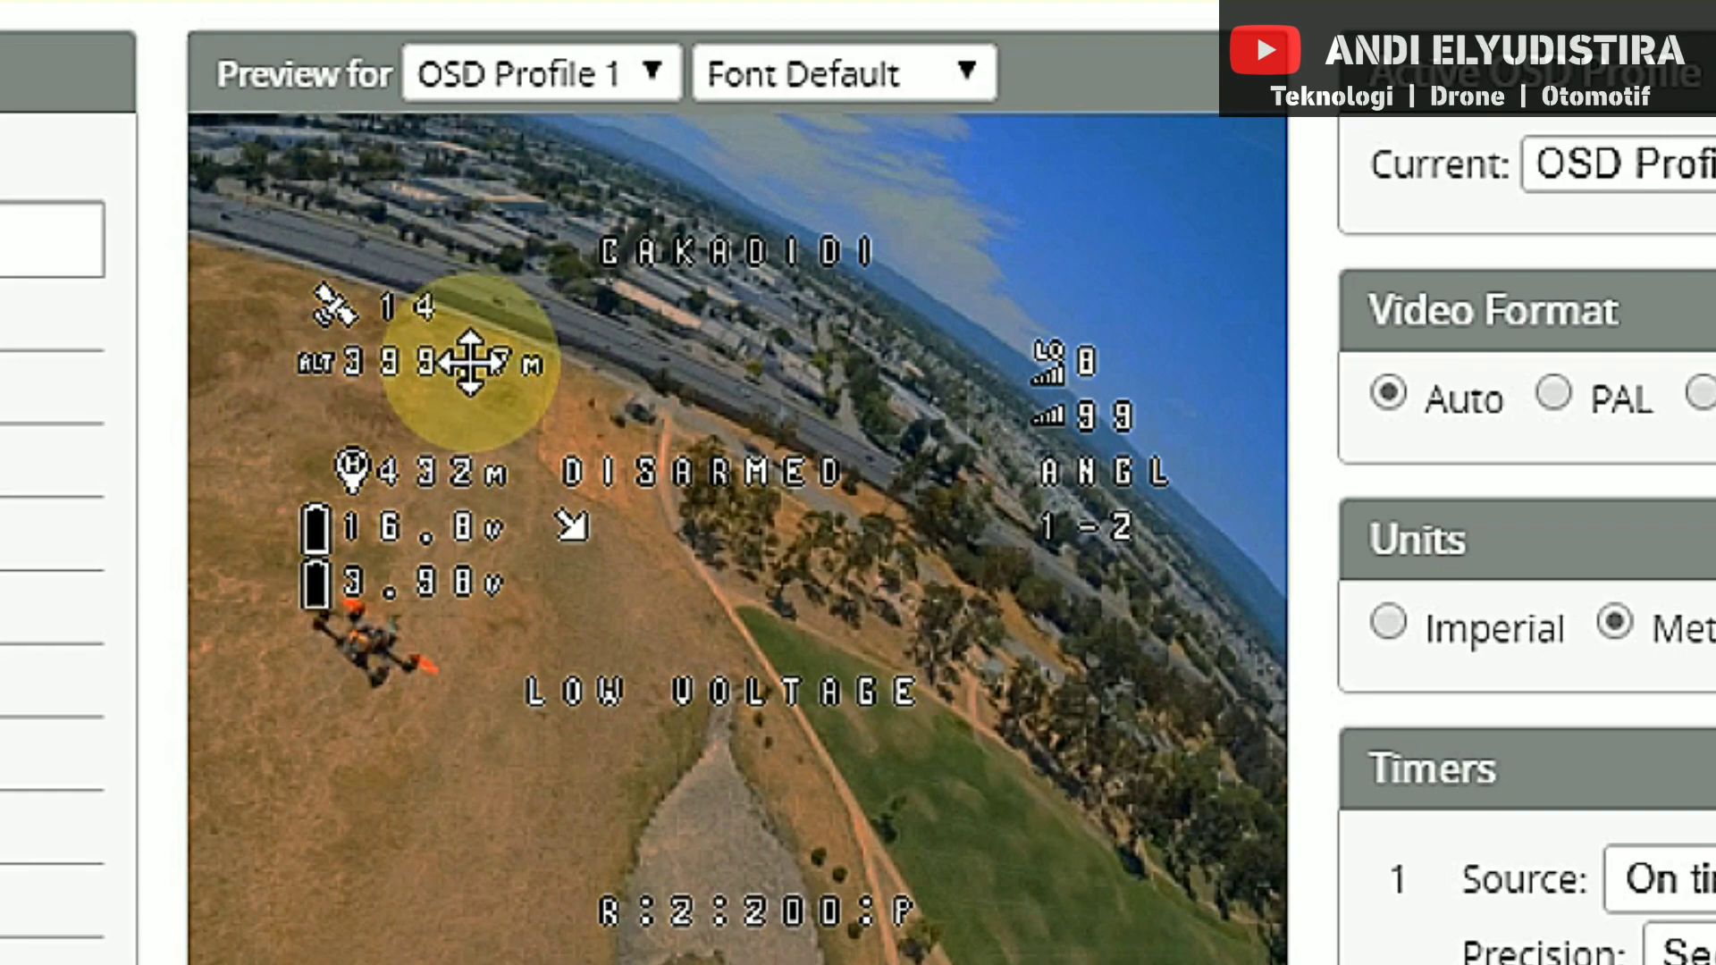
pyautogui.moveTo(479, 481); pyautogui.dragTo(314, 412)
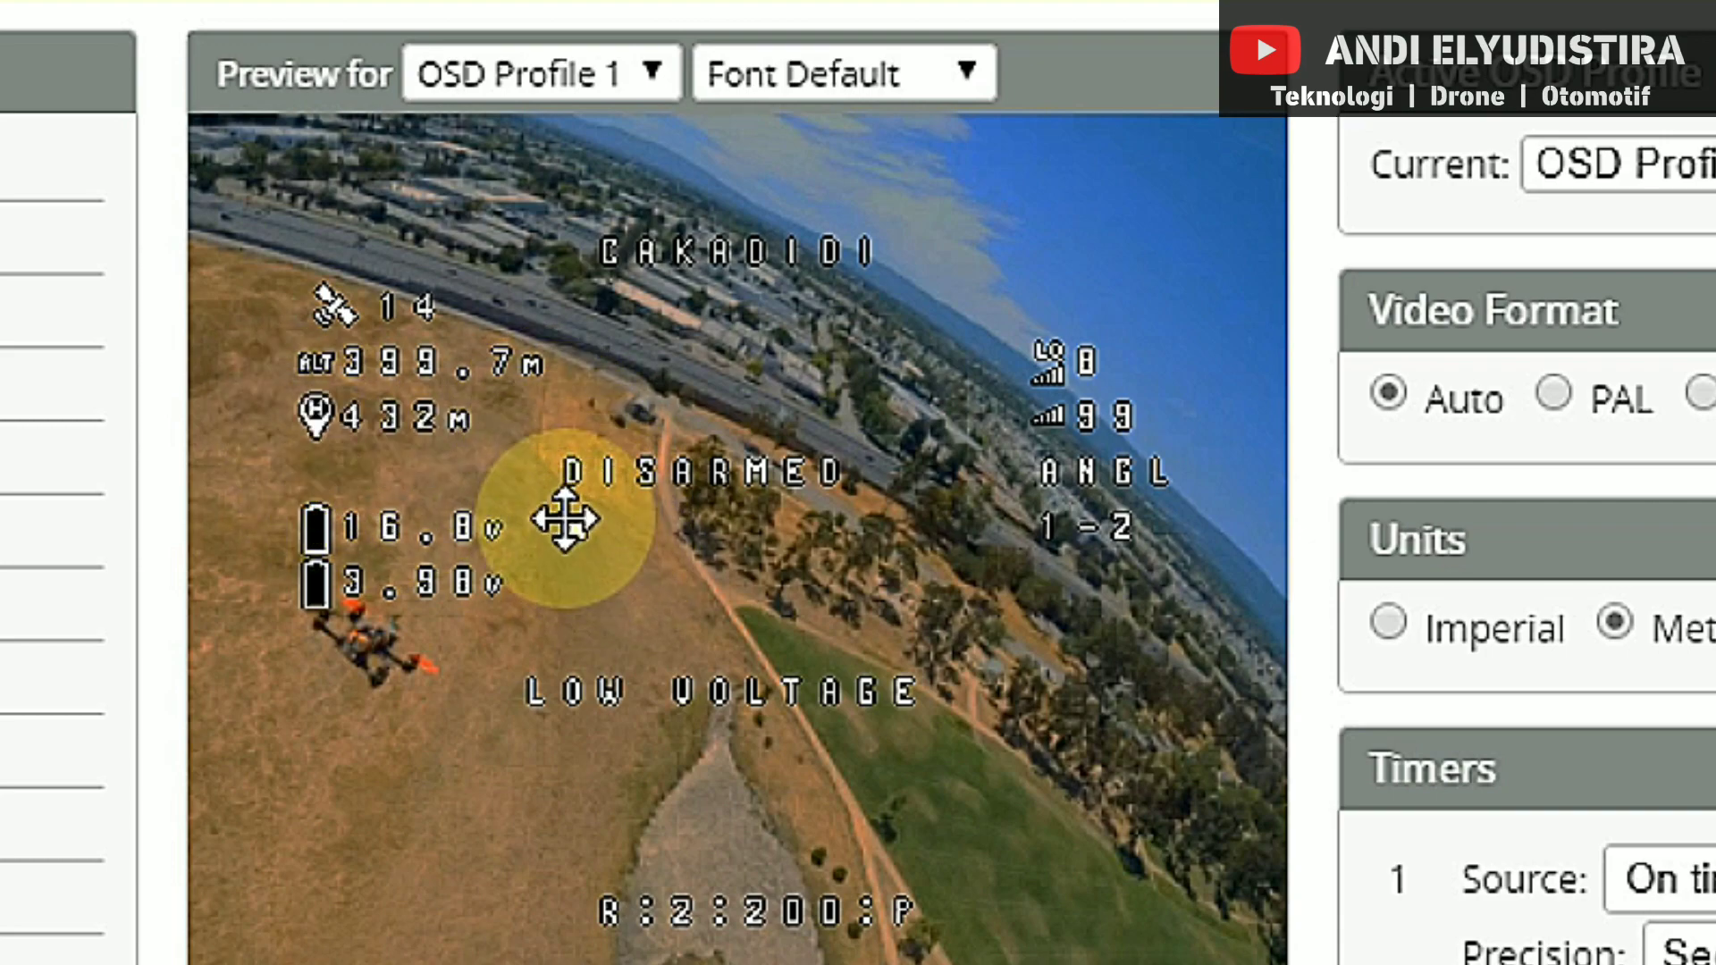
pyautogui.moveTo(561, 521); pyautogui.dragTo(727, 362)
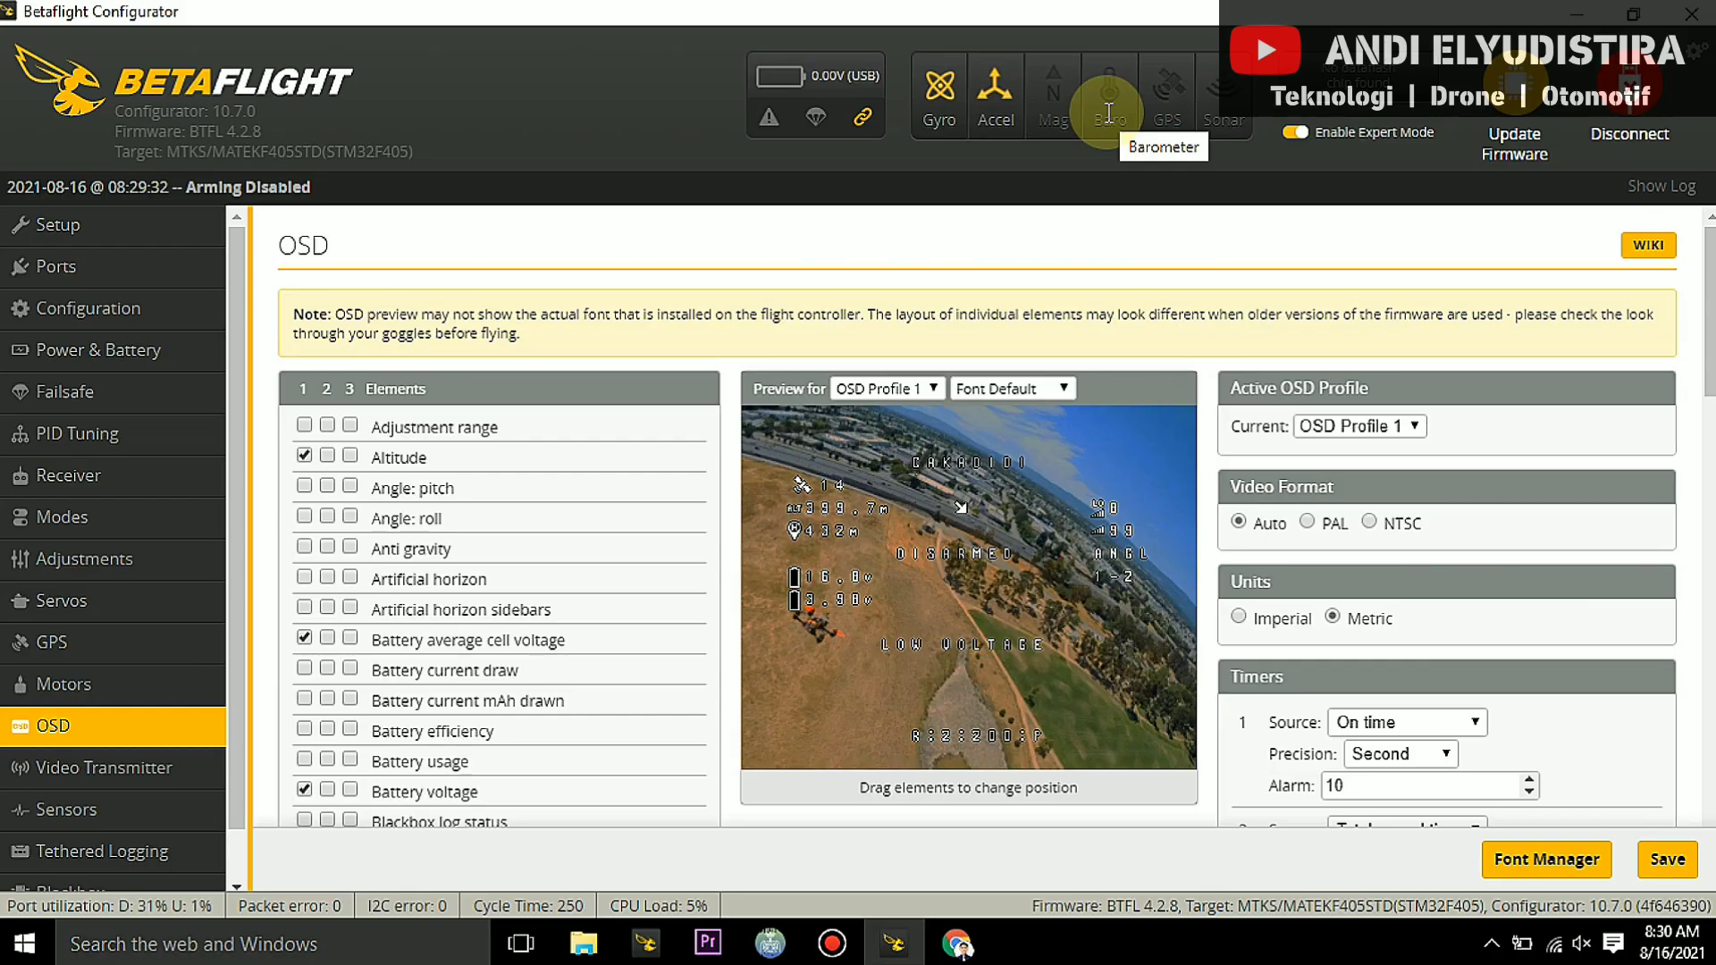
pyautogui.click(1663, 863)
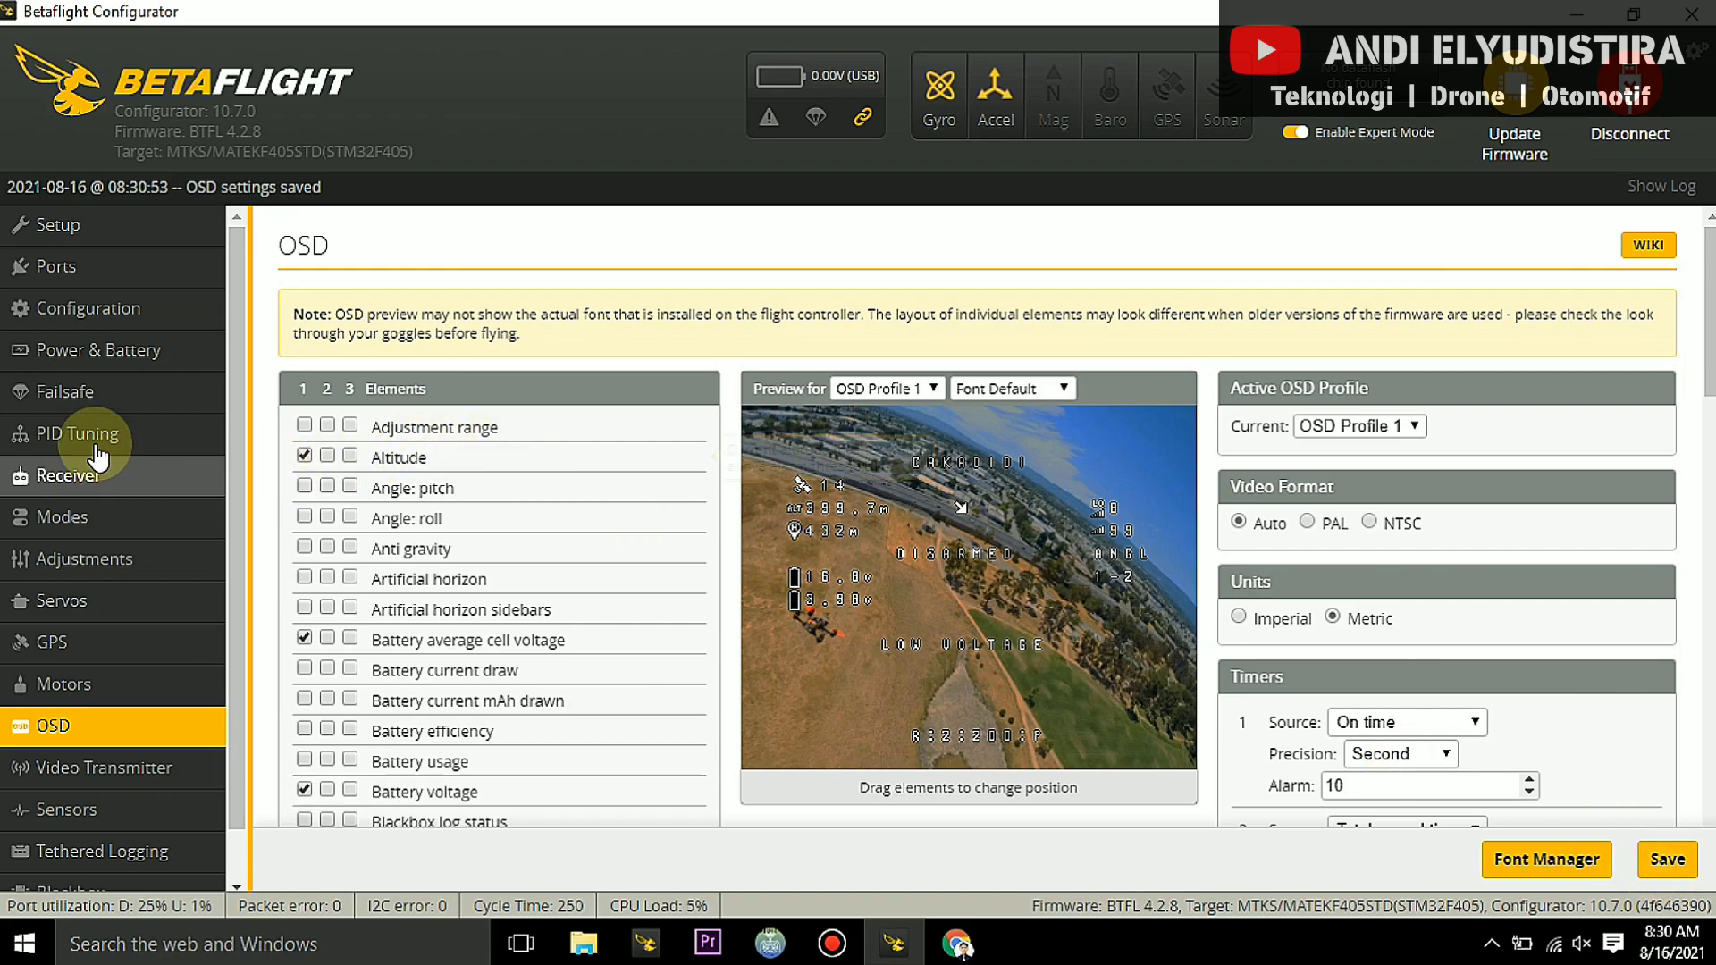
# Open the failsafe settings and switch the GPS Rescue option Allow arming without fix off and back on.
pyautogui.click(96, 395)
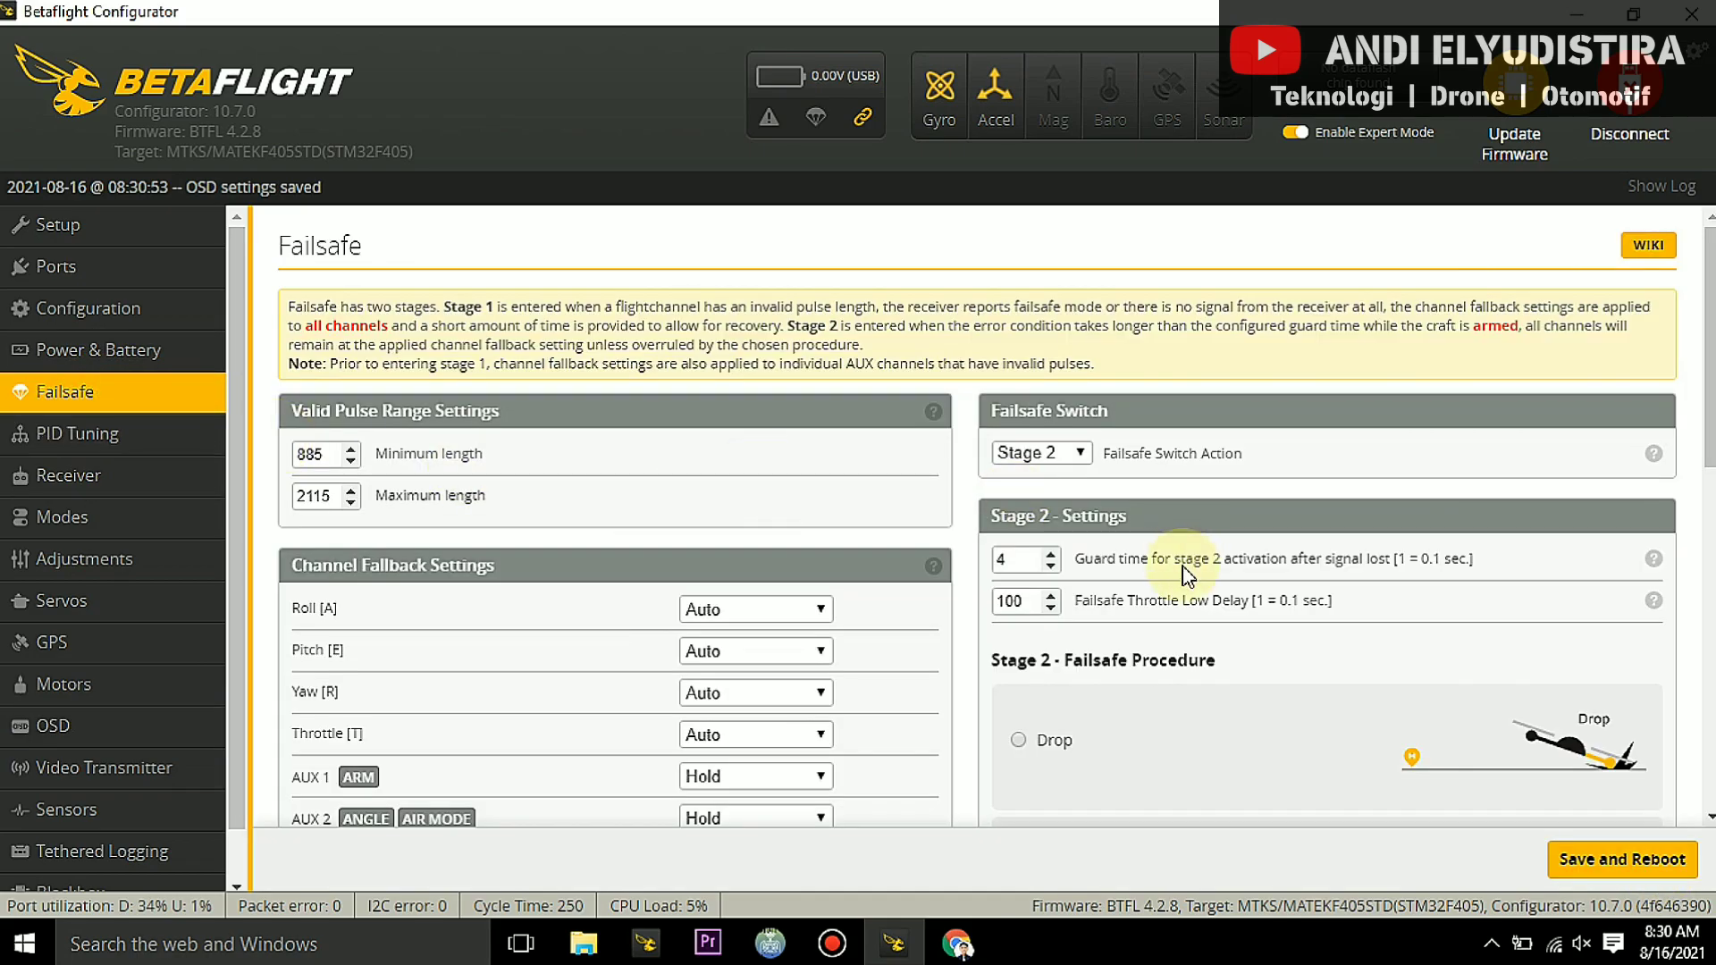
pyautogui.scroll(-3, 1151, 607)
pyautogui.scroll(-6, 1151, 608)
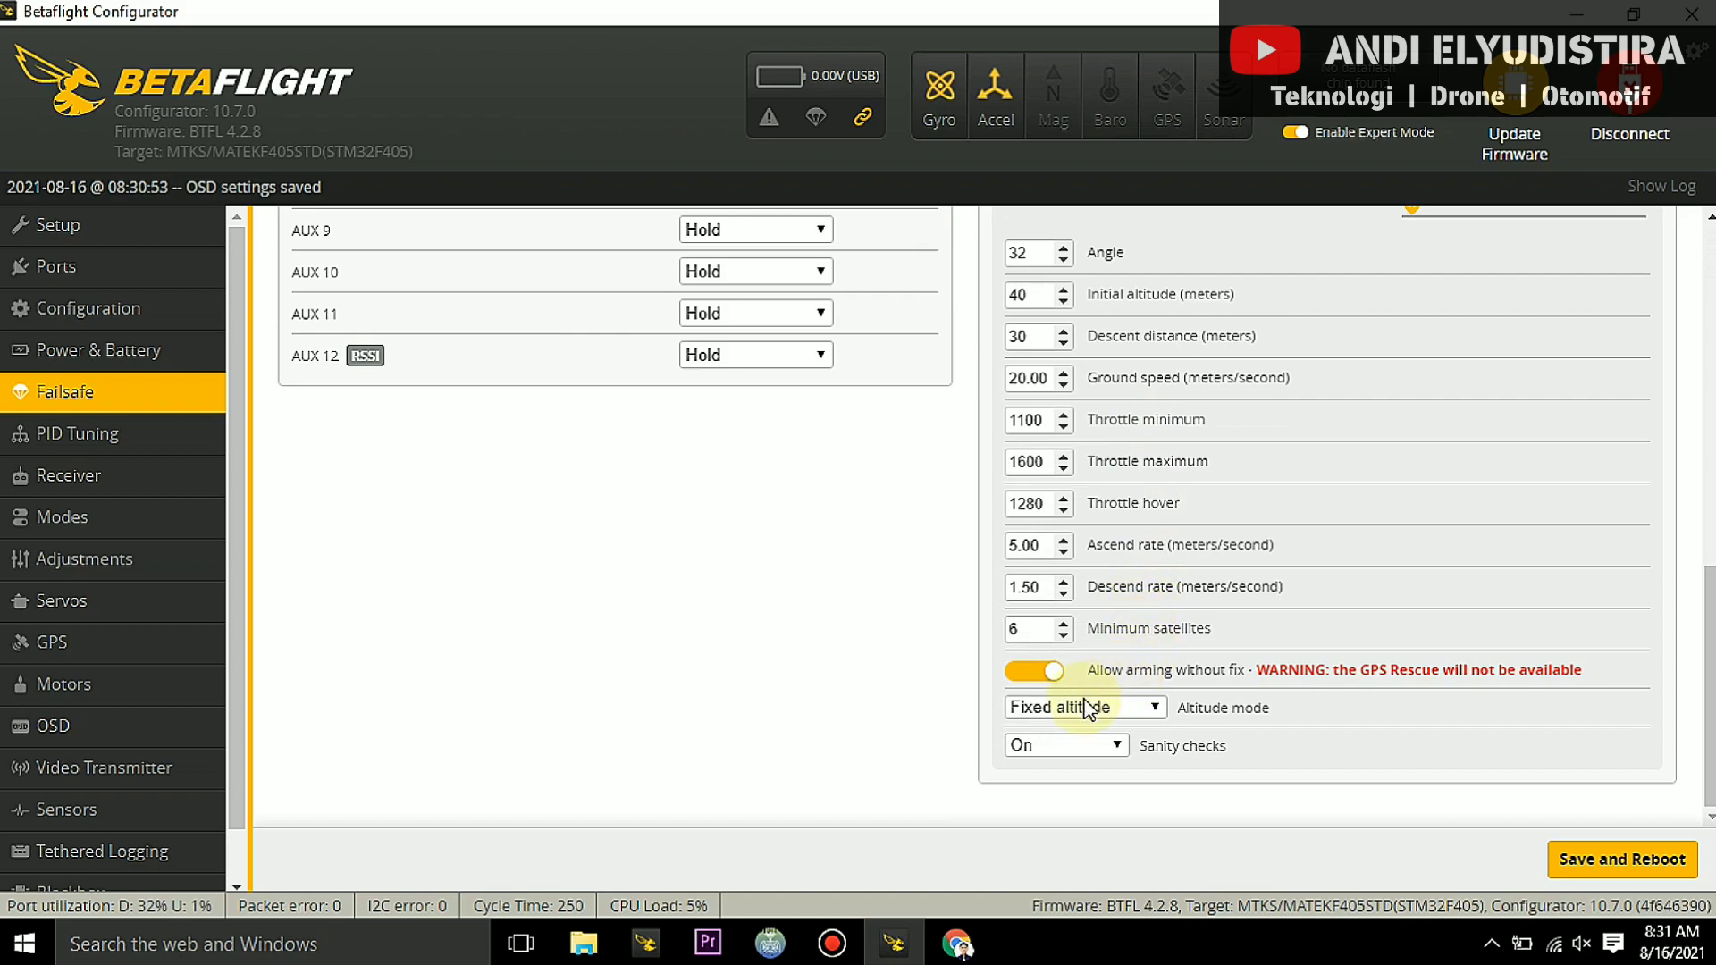
pyautogui.click(1043, 677)
pyautogui.click(1024, 672)
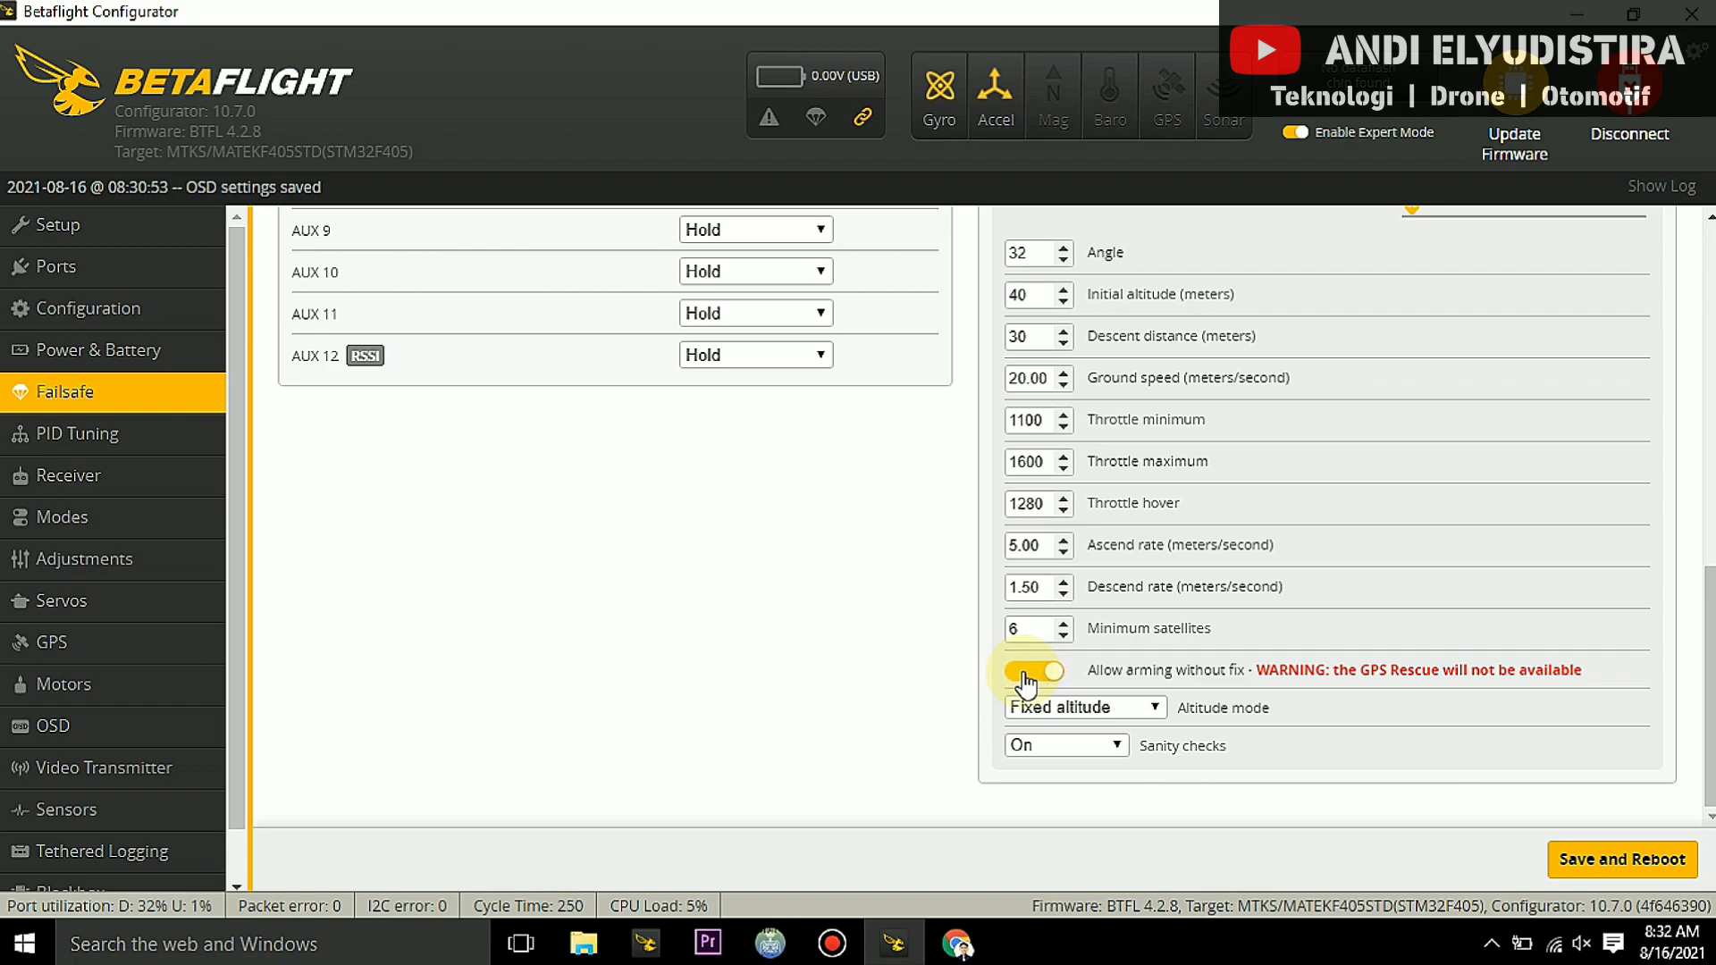